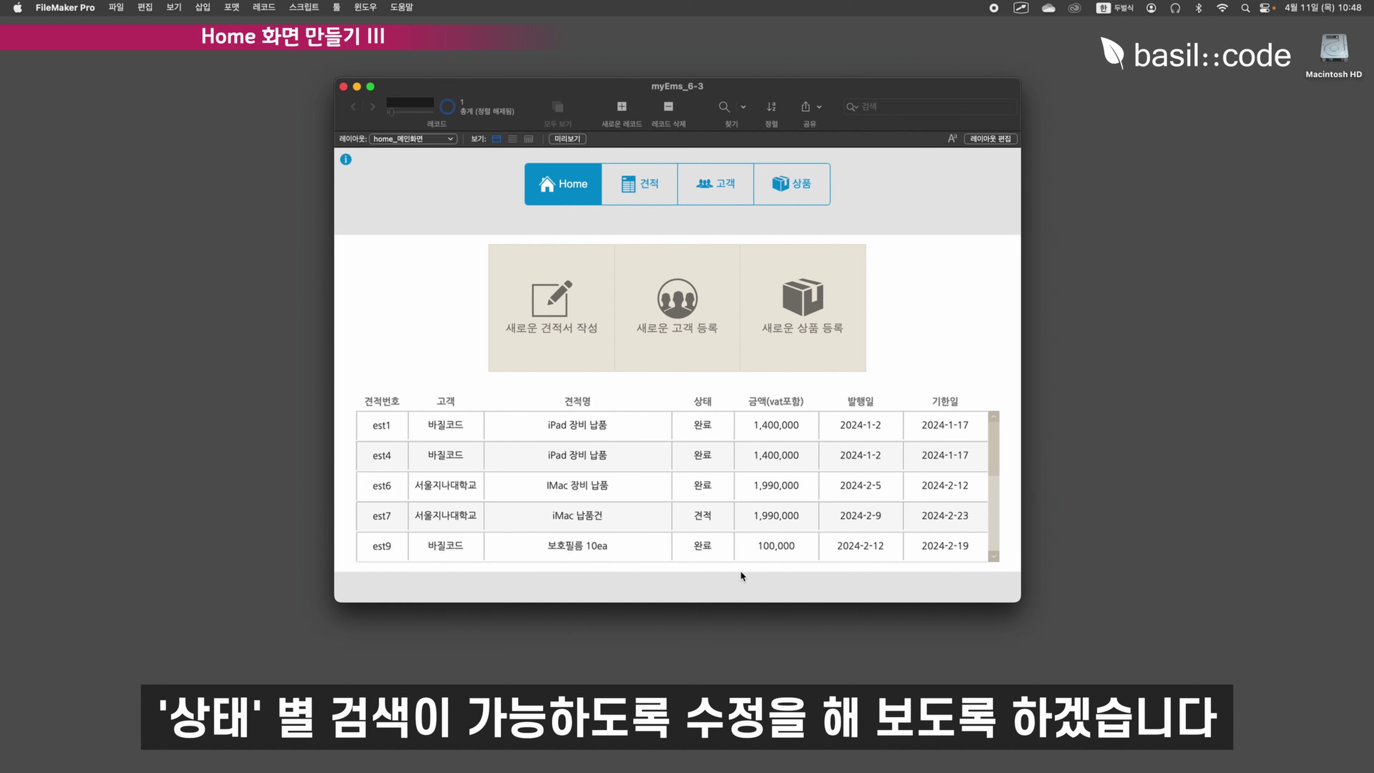
- Open the database relationships graph and inspect the relationship linking 견적_메인화면 to 견적_Admin_정보
{"action": "key", "text": "super+shift+d"}
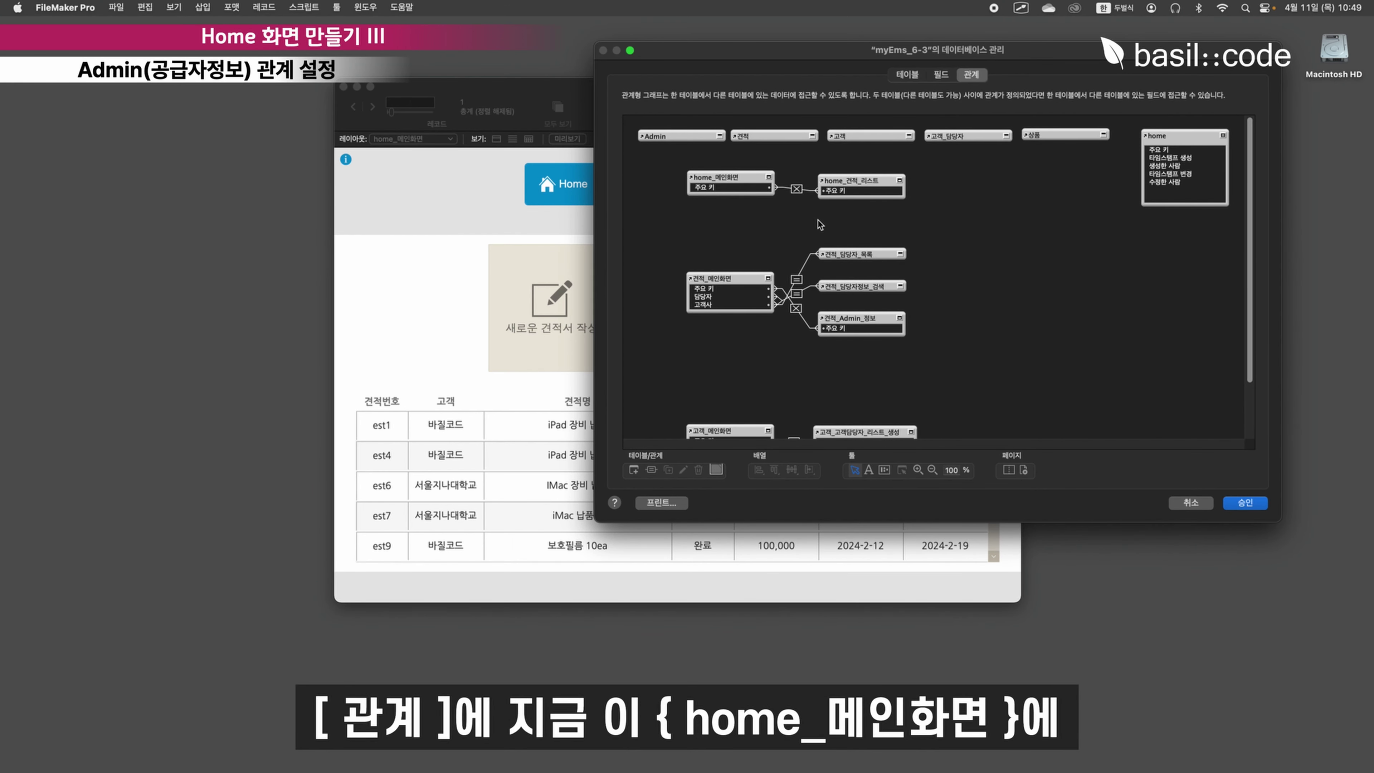
{"action": "left_click", "coordinate": [677, 163]}
{"action": "left_click_drag", "start_coordinate": [678, 162], "coordinate": [786, 207]}
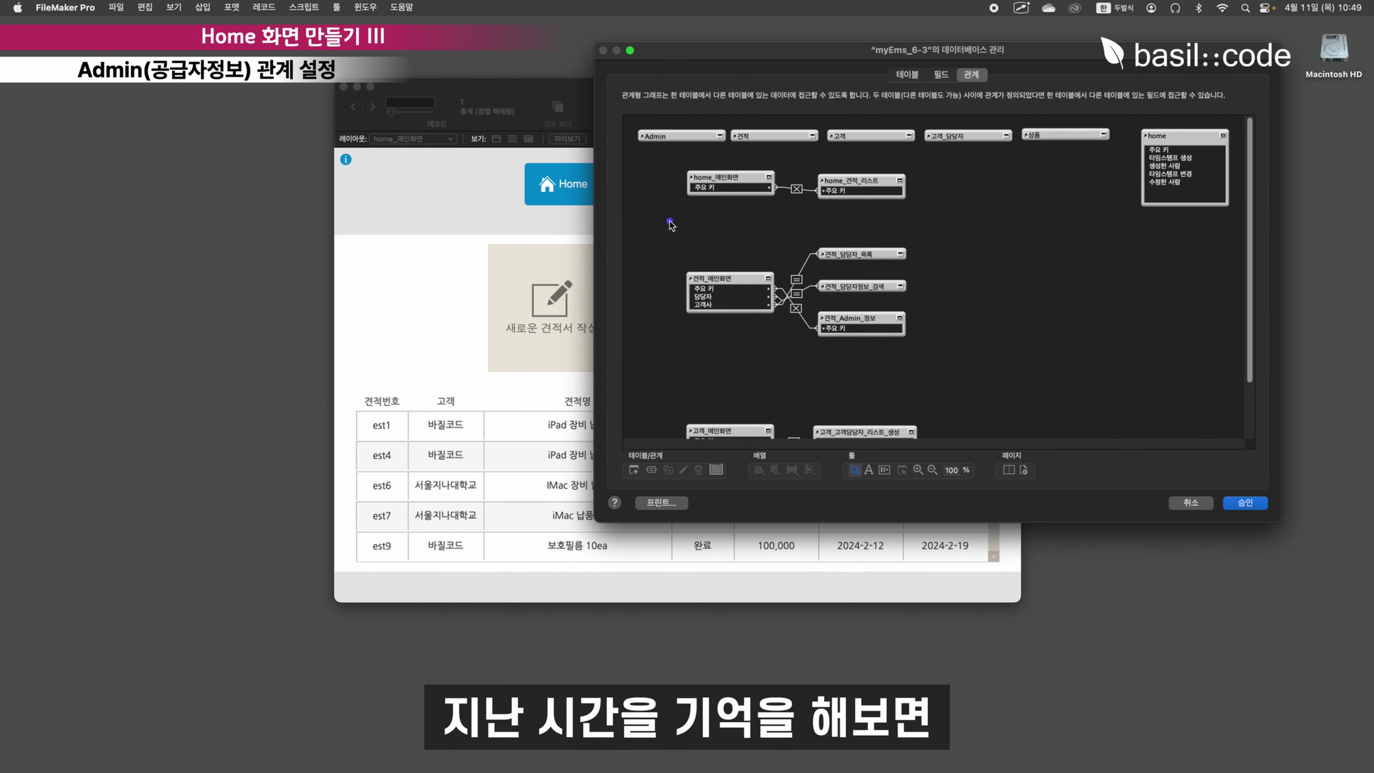
{"action": "left_click_drag", "start_coordinate": [670, 259], "coordinate": [785, 329]}
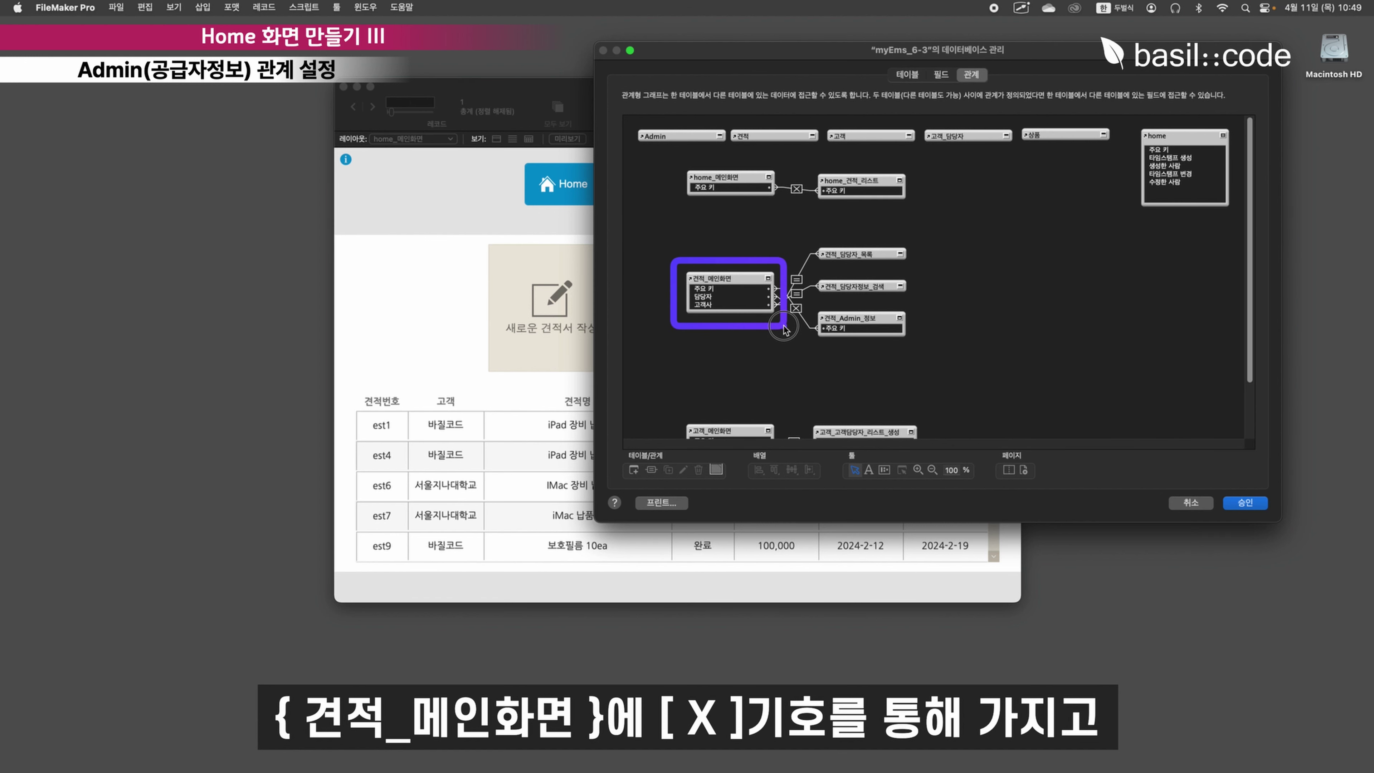
{"action": "double_click", "coordinate": [795, 308]}
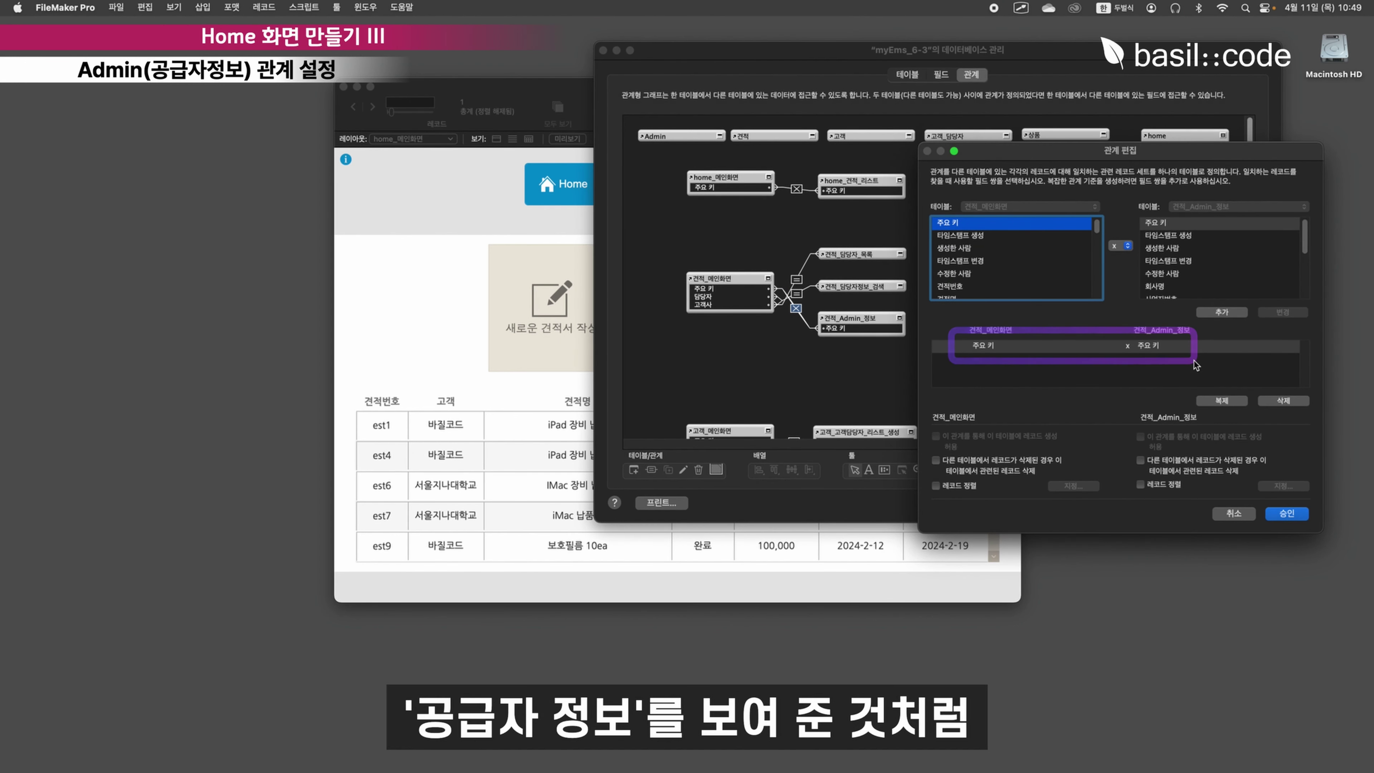
{"action": "left_click", "coordinate": [1220, 518]}
- Duplicate the 견적_Admin_정보 table occurrence and link the copy to home_메인화면
{"action": "left_click", "coordinate": [733, 176]}
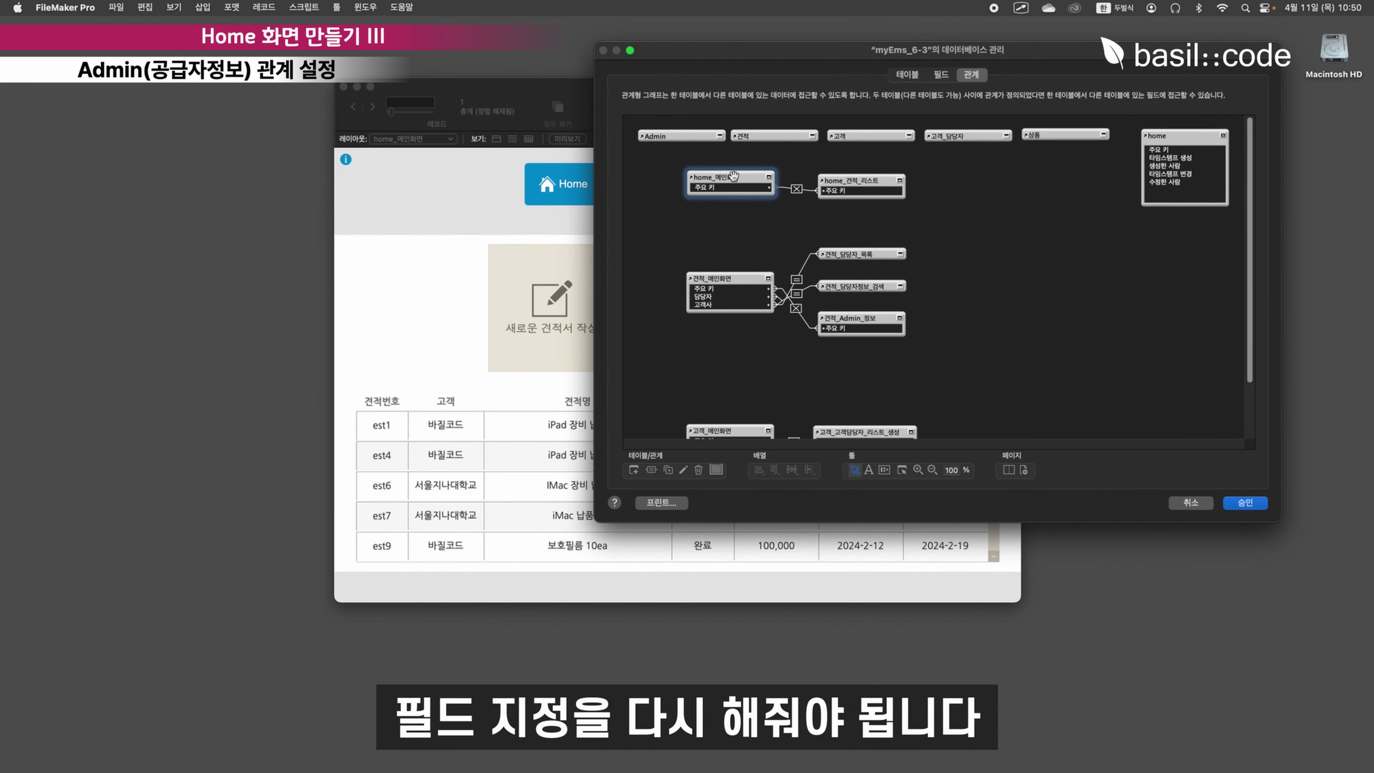
{"action": "left_click", "coordinate": [836, 319]}
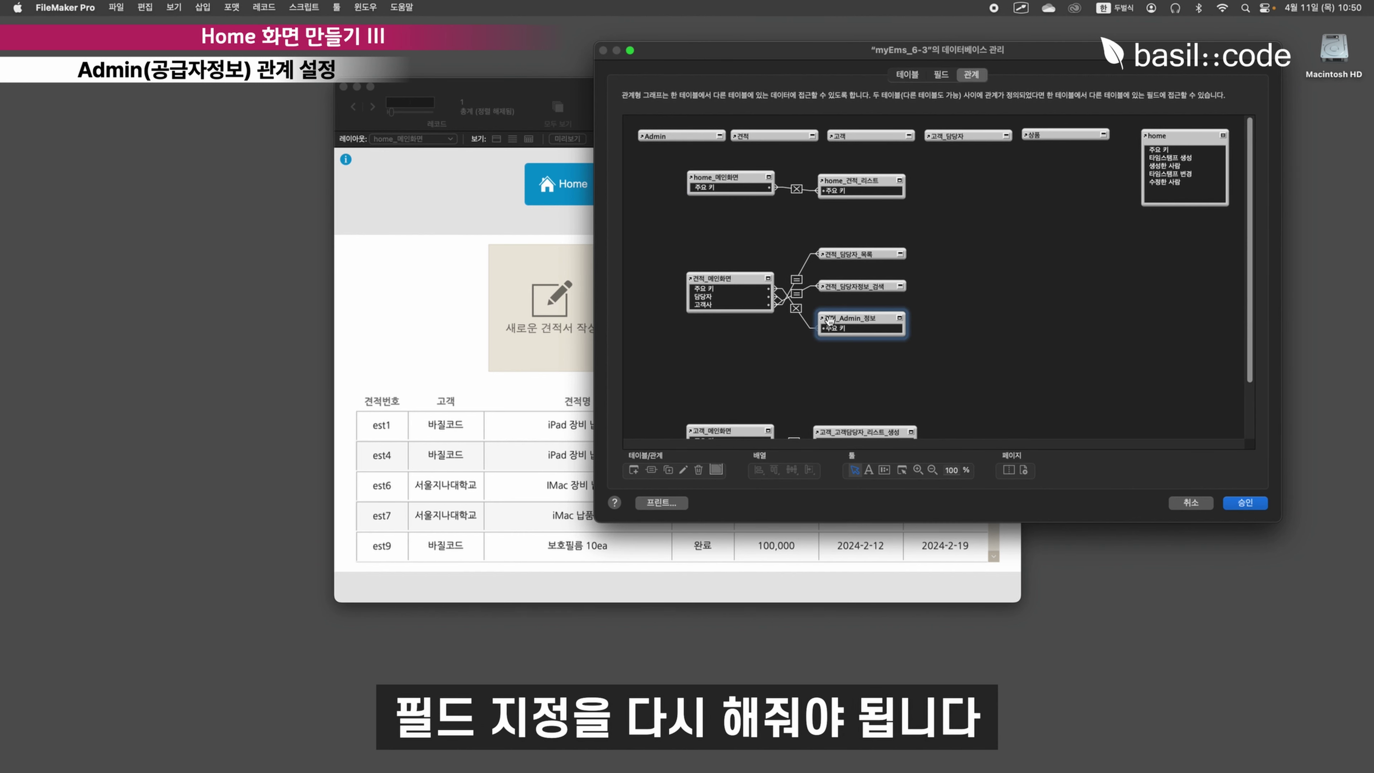
{"action": "left_click", "coordinate": [670, 471]}
{"action": "left_click_drag", "start_coordinate": [866, 339], "coordinate": [730, 187]}
- Set the relationship between home_메인화면 and the duplicated occurrence to 주요 키 x 주요 키
{"action": "double_click", "coordinate": [799, 207]}
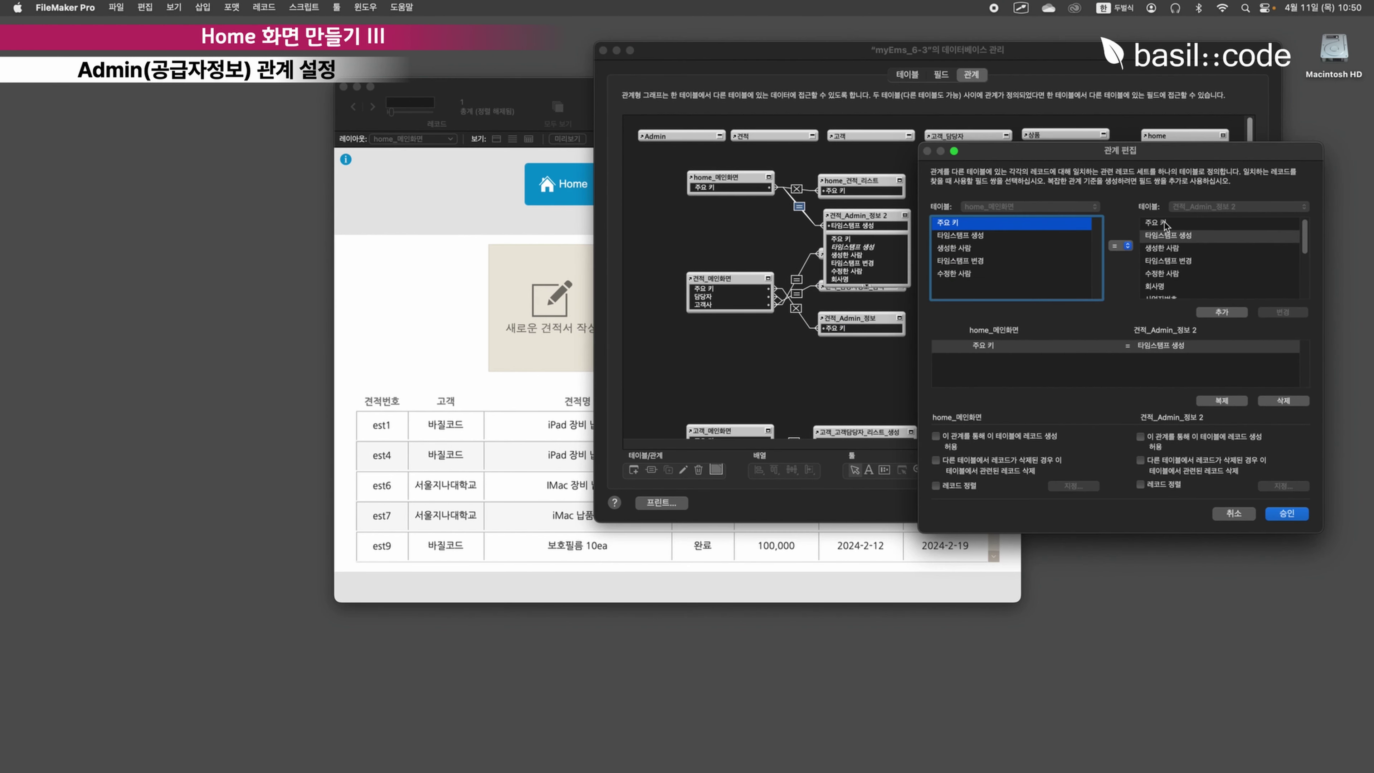
{"action": "left_click", "coordinate": [1167, 224]}
{"action": "left_click", "coordinate": [1127, 246]}
{"action": "left_click", "coordinate": [1124, 332]}
{"action": "left_click", "coordinate": [1282, 312]}
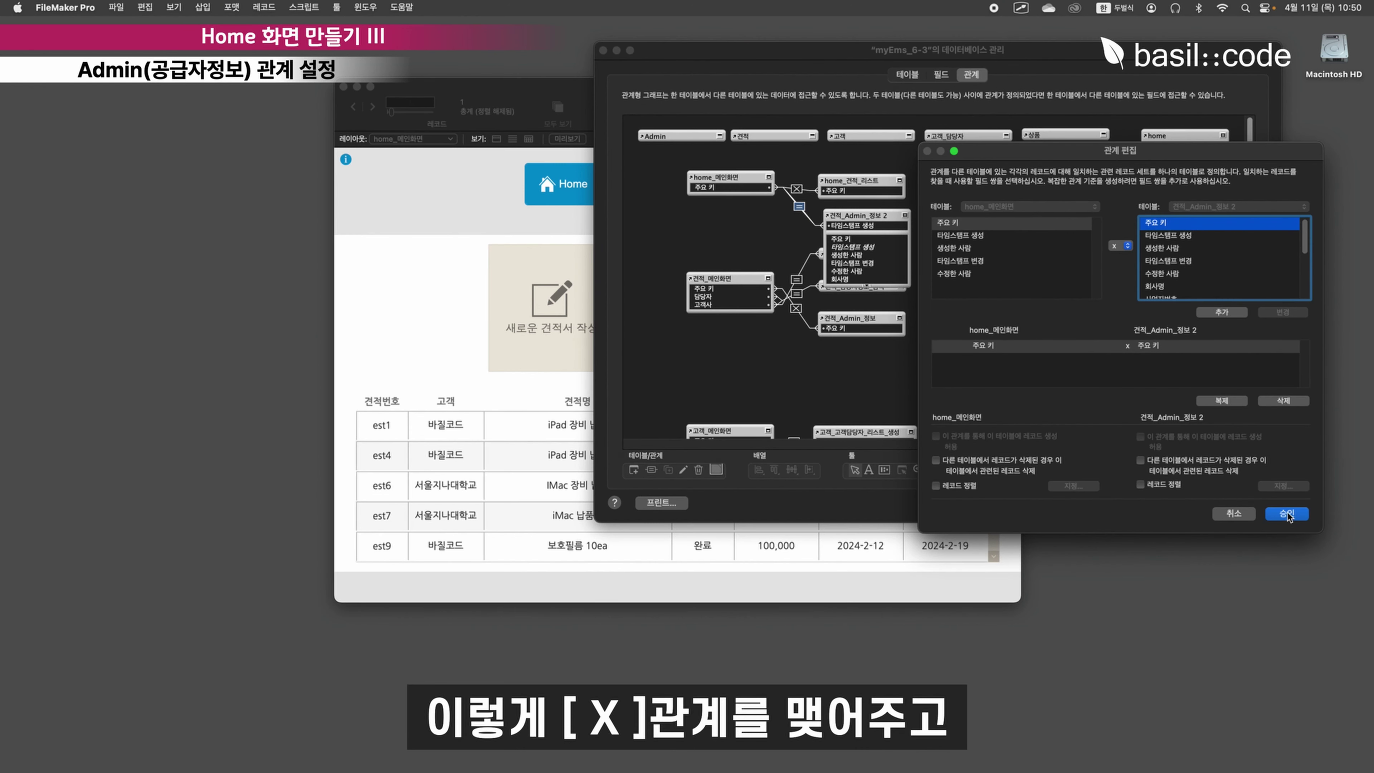
{"action": "left_click", "coordinate": [1288, 513]}
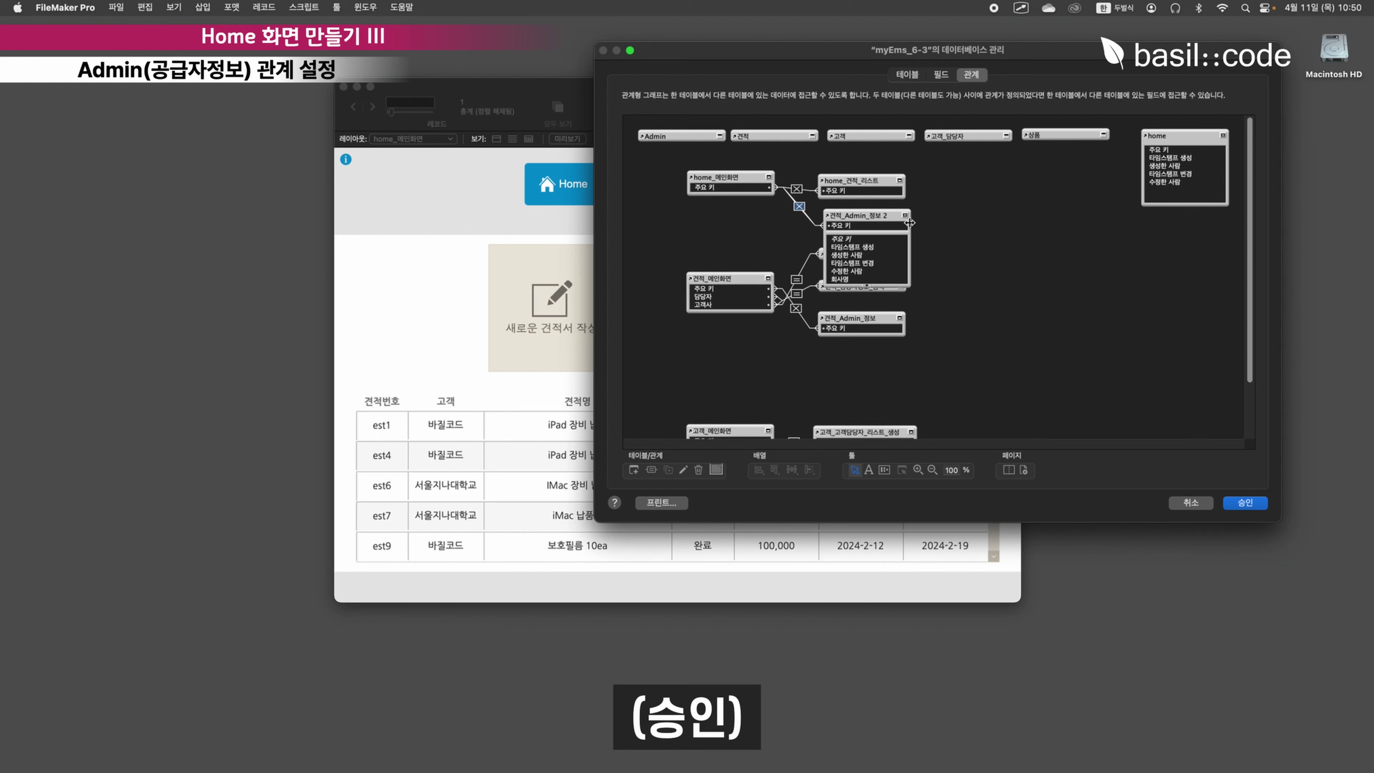
- Rename the duplicated Admin table occurrence as Home_Admin_정보
{"action": "double_click", "coordinate": [889, 216]}
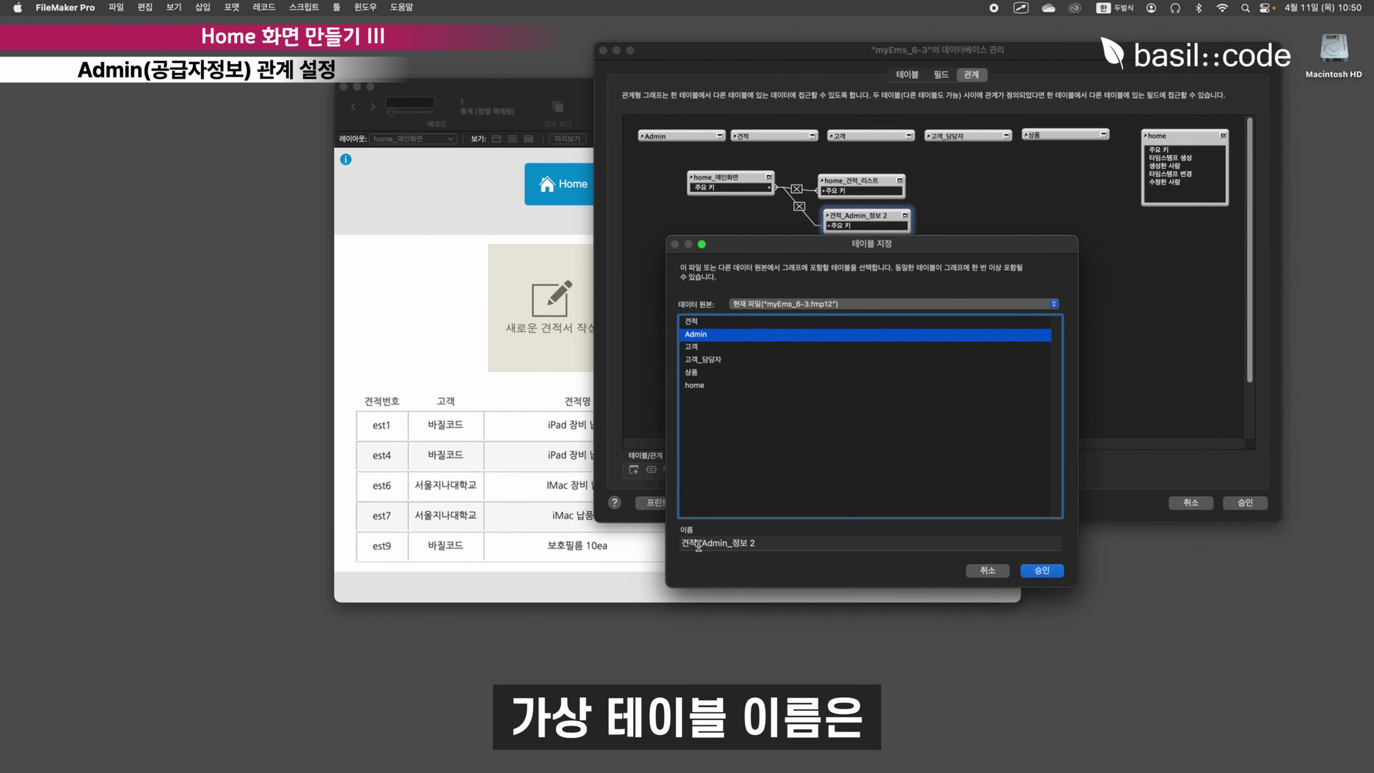
{"action": "left_click", "coordinate": [699, 544]}
{"action": "key", "text": "BackSpace"}
{"action": "key", "text": "BackSpace"}
{"action": "key", "text": "Caps_Lock"}
{"action": "type", "text": "Hom"}
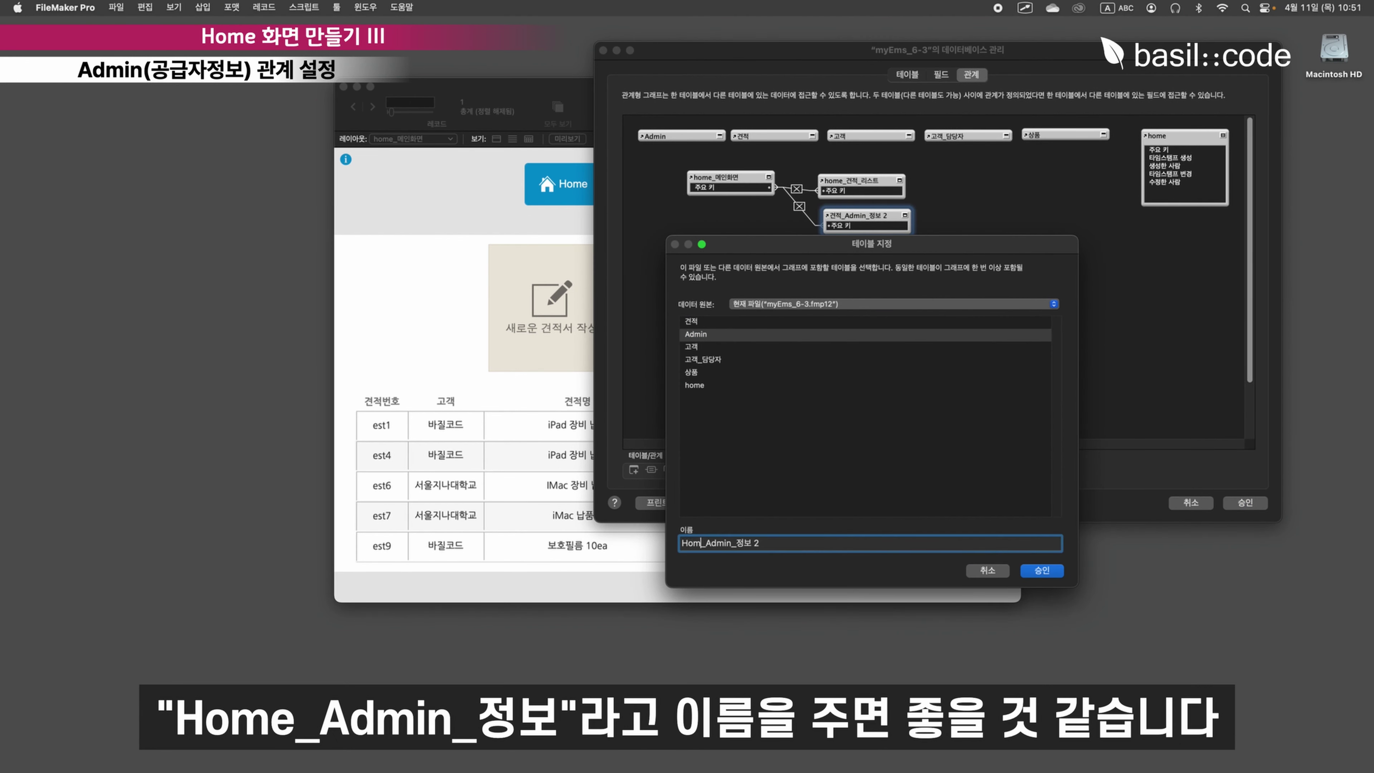
{"action": "type", "text": "e"}
{"action": "left_click", "coordinate": [1047, 570]}
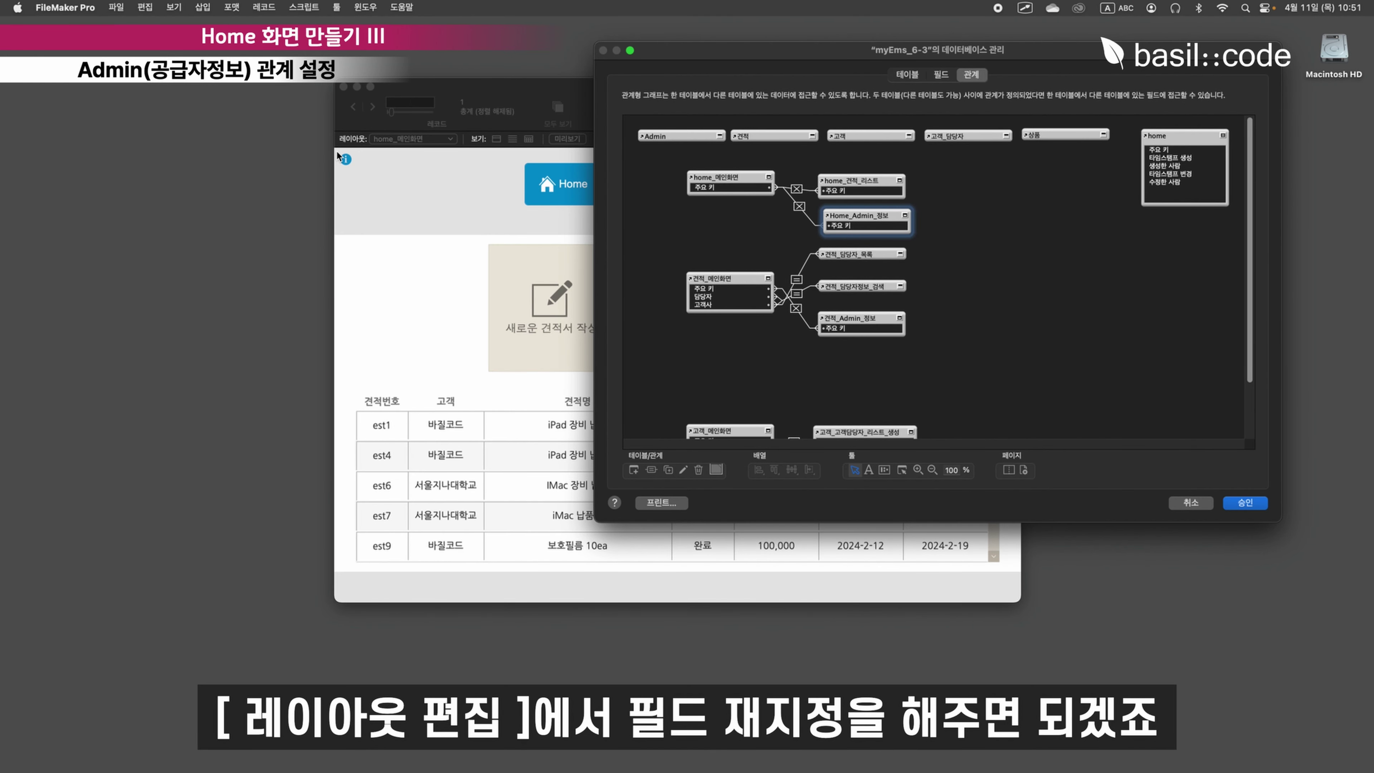
- Create a text field named 검색_견적_상태 in the home table and save the database changes
{"action": "left_click", "coordinate": [907, 74]}
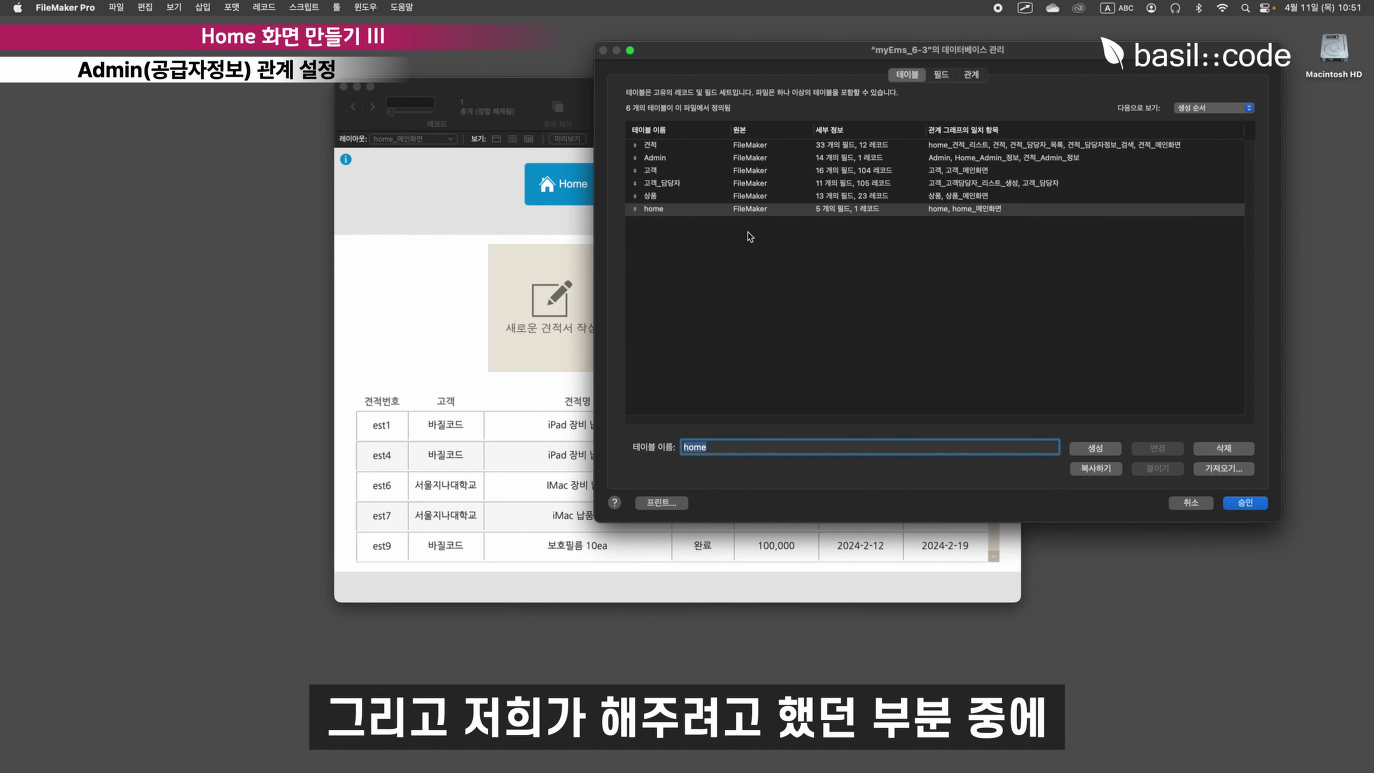
{"action": "double_click", "coordinate": [749, 212]}
{"action": "left_click_drag", "start_coordinate": [555, 93], "coordinate": [356, 106]}
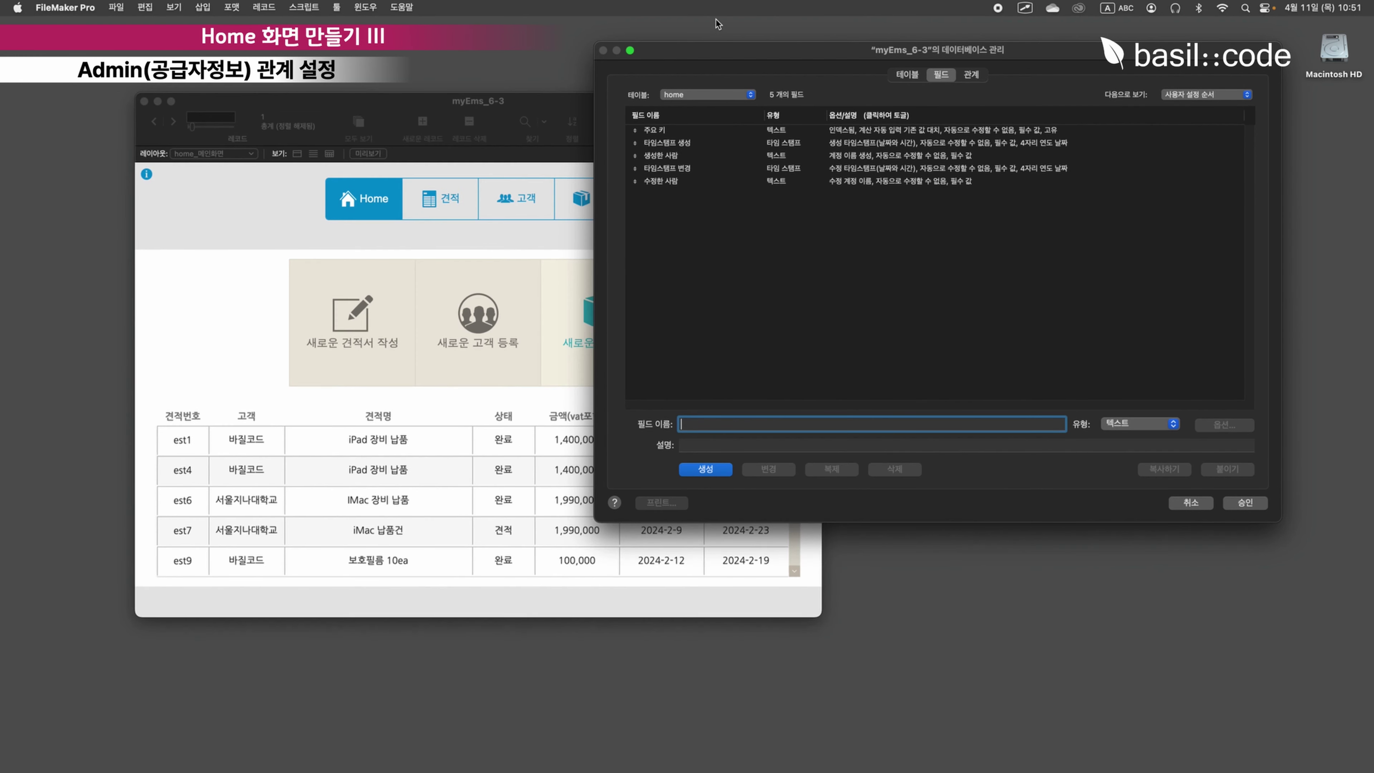
{"action": "left_click_drag", "start_coordinate": [758, 49], "coordinate": [761, 126]}
{"action": "mouse_move", "coordinate": [456, 410]}
{"action": "left_mouse_down"}
{"action": "mouse_move", "coordinate": [547, 560]}
{"action": "mouse_move", "coordinate": [547, 595]}
{"action": "left_mouse_up"}
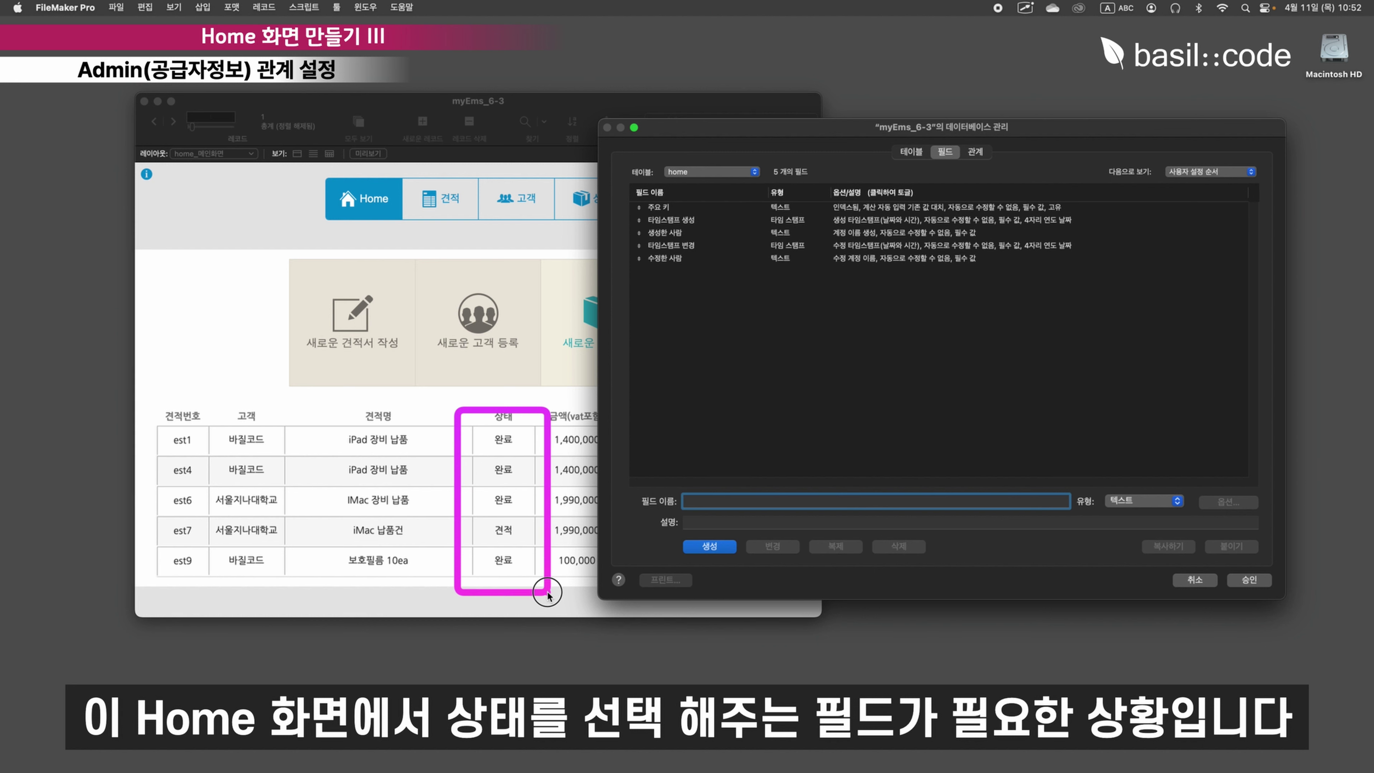
{"action": "left_click", "coordinate": [688, 501]}
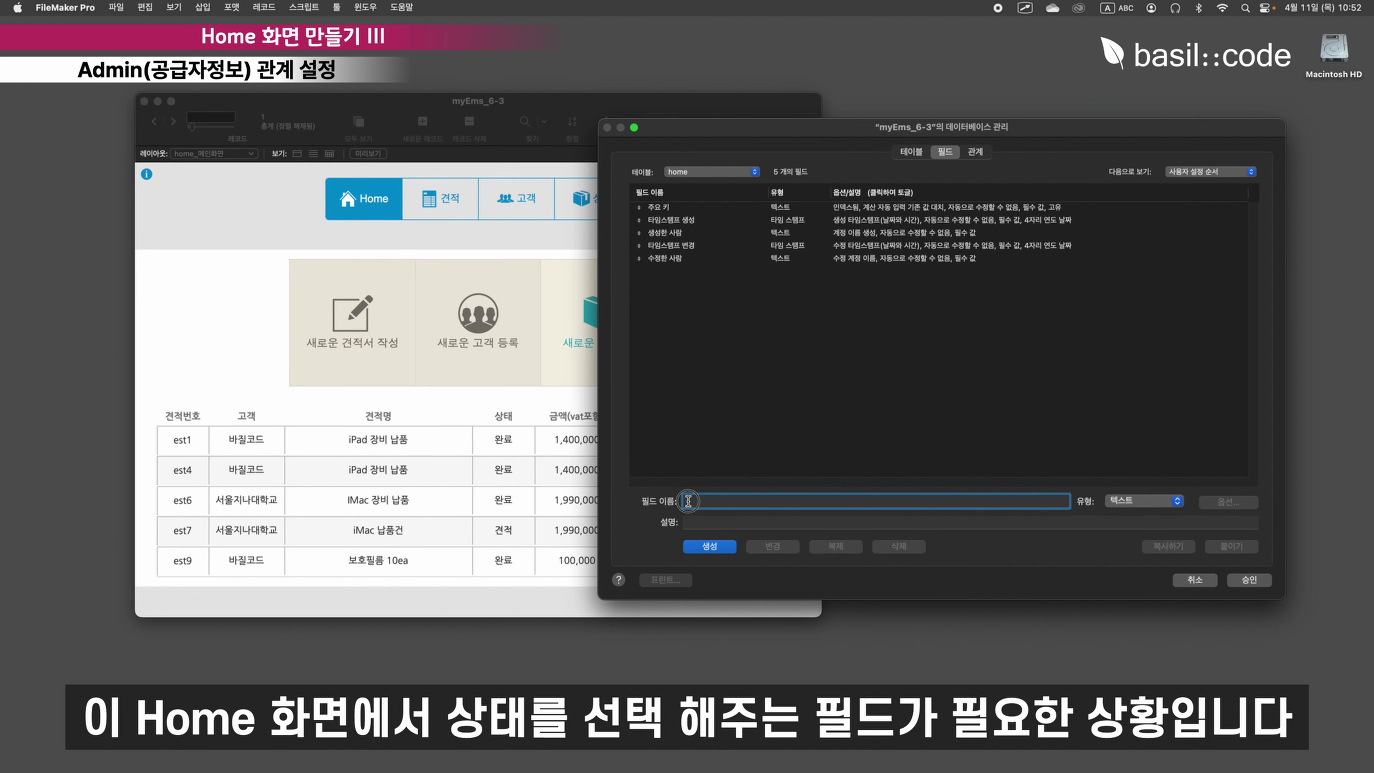
{"action": "key", "text": "ctrl+space"}
{"action": "type", "text": "거"}
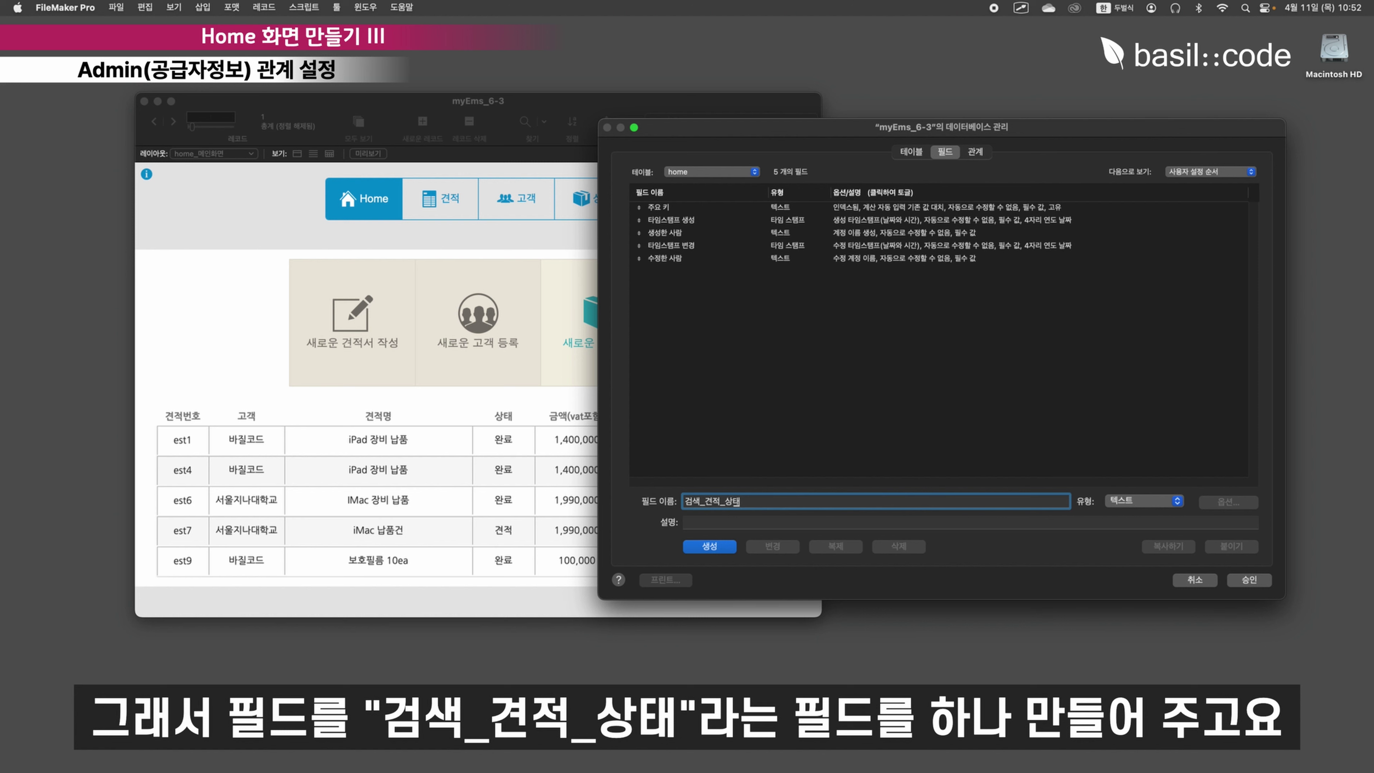
{"action": "left_click", "coordinate": [698, 545]}
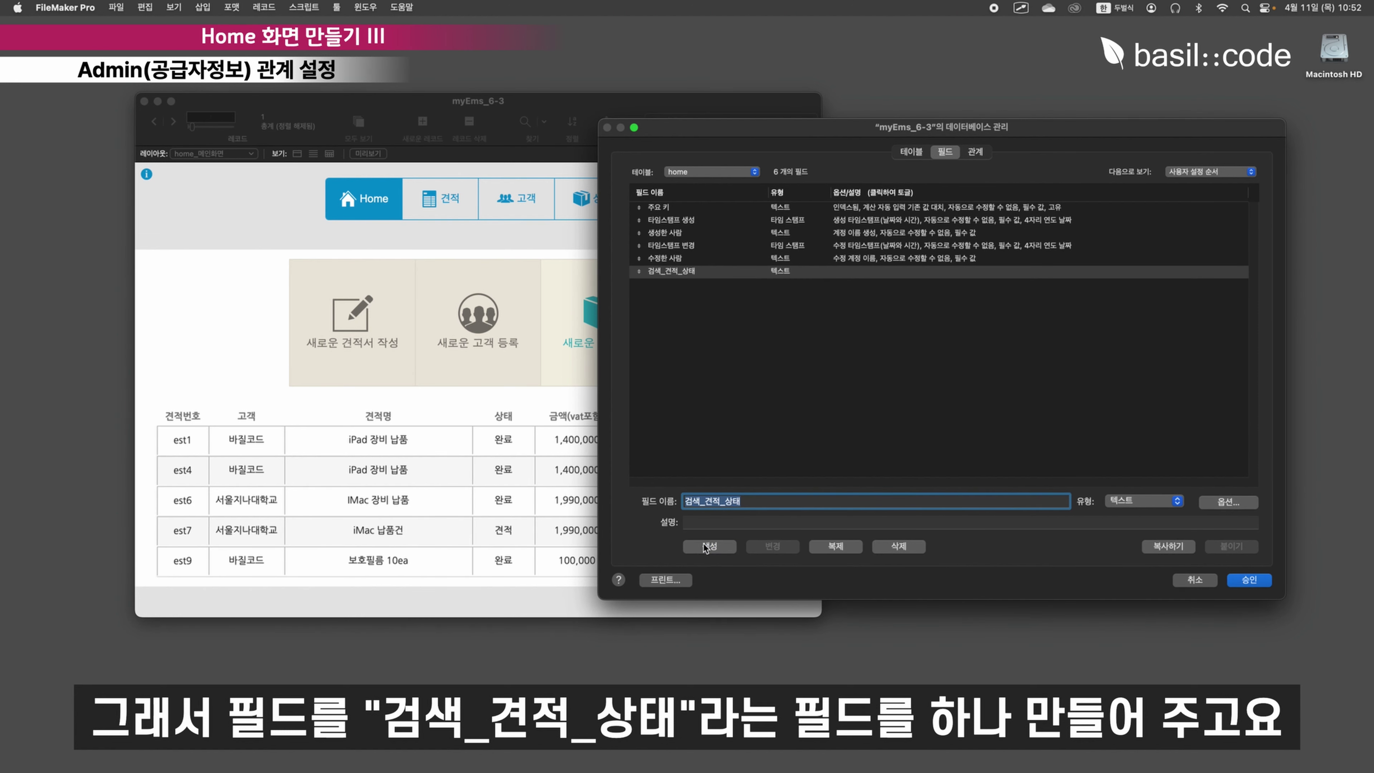
{"action": "left_click", "coordinate": [1248, 580]}
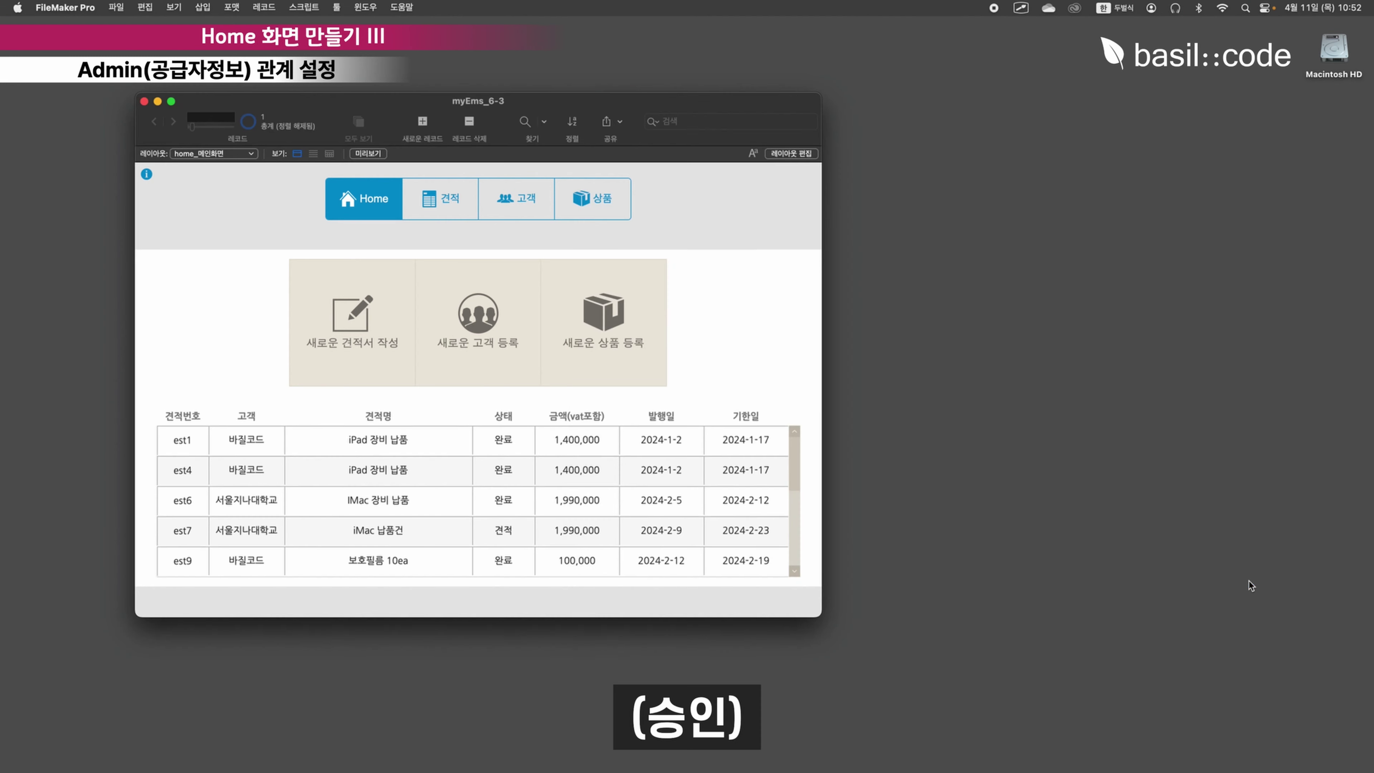
- Edit the home_메인화면 layout and reassign the 등록번호 field in the 사업자정보 popover to Home_Admin_정보::사업자번호
{"action": "left_click", "coordinate": [806, 156]}
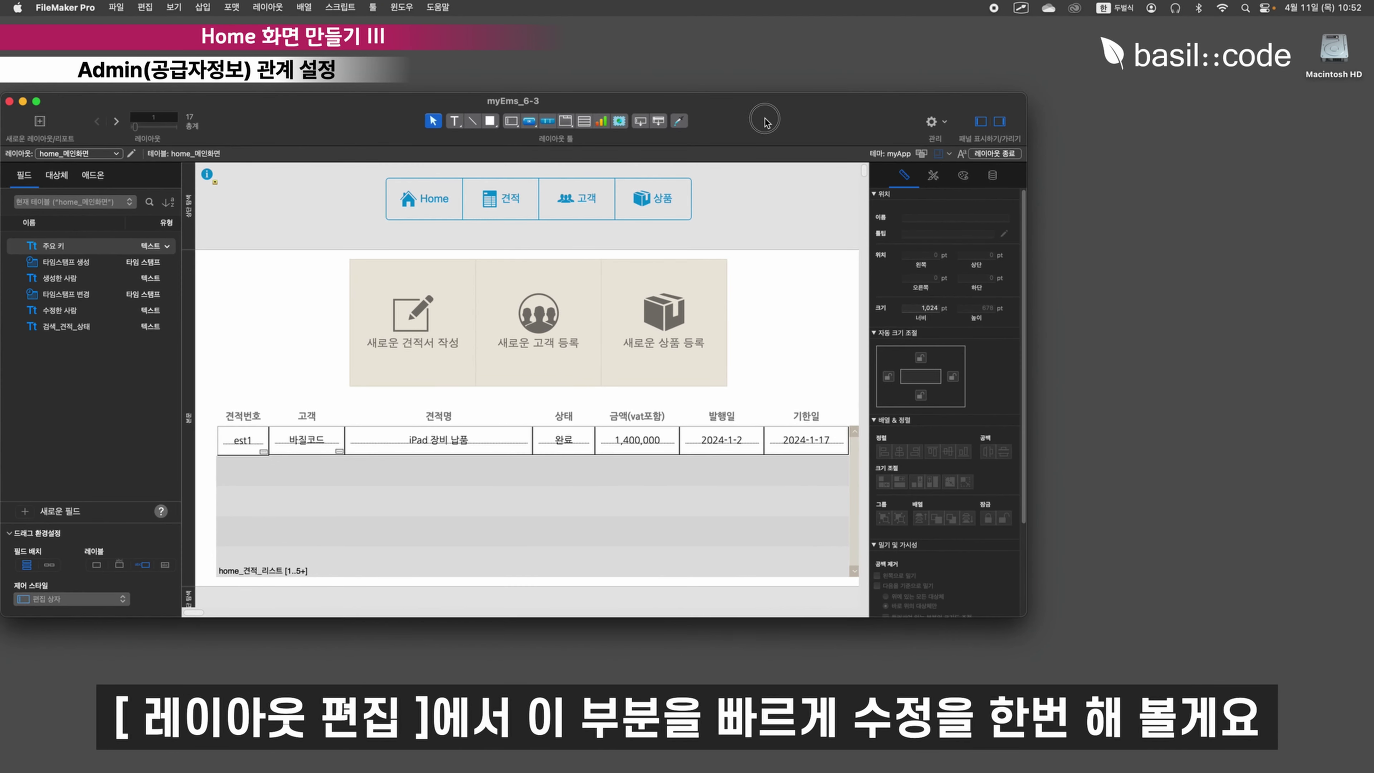
{"action": "left_click_drag", "start_coordinate": [765, 119], "coordinate": [927, 119]}
{"action": "double_click", "coordinate": [369, 174]}
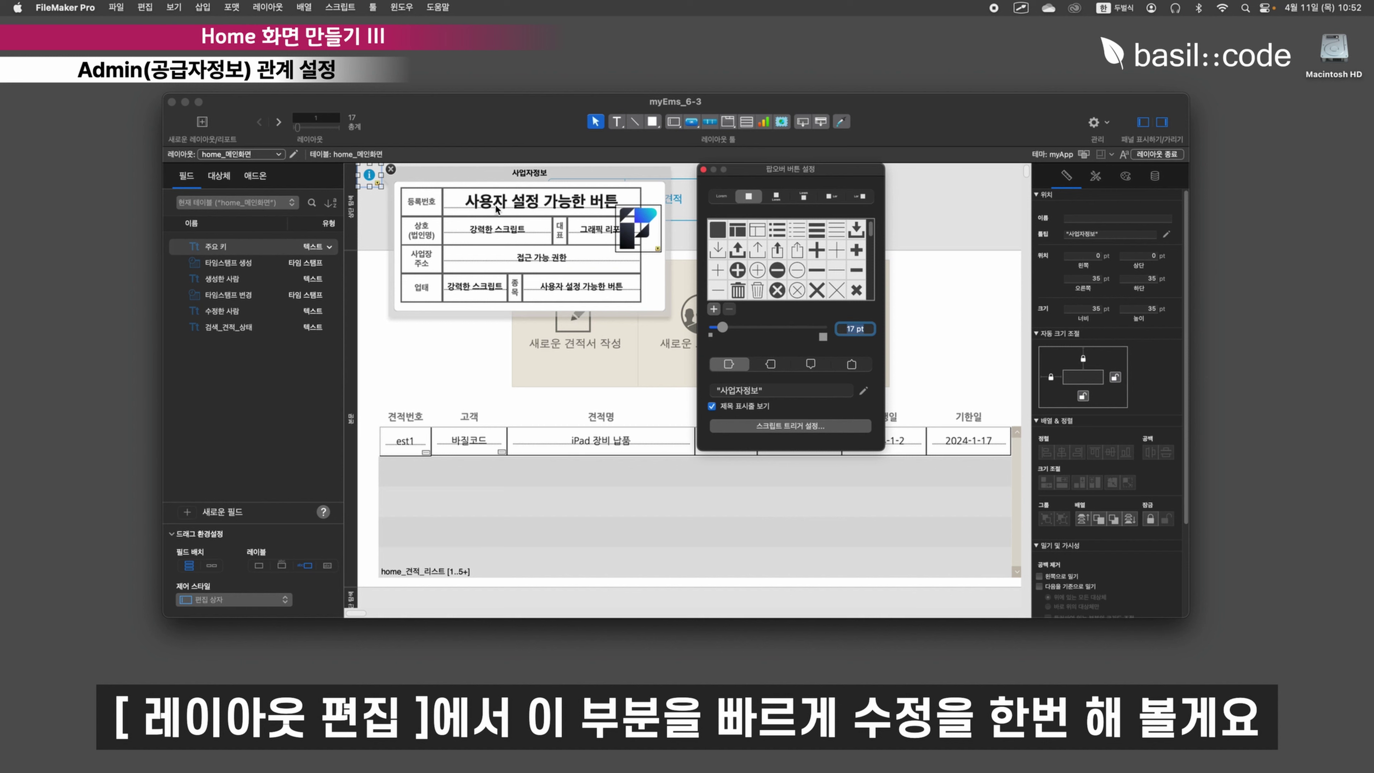
{"action": "left_click", "coordinate": [494, 205]}
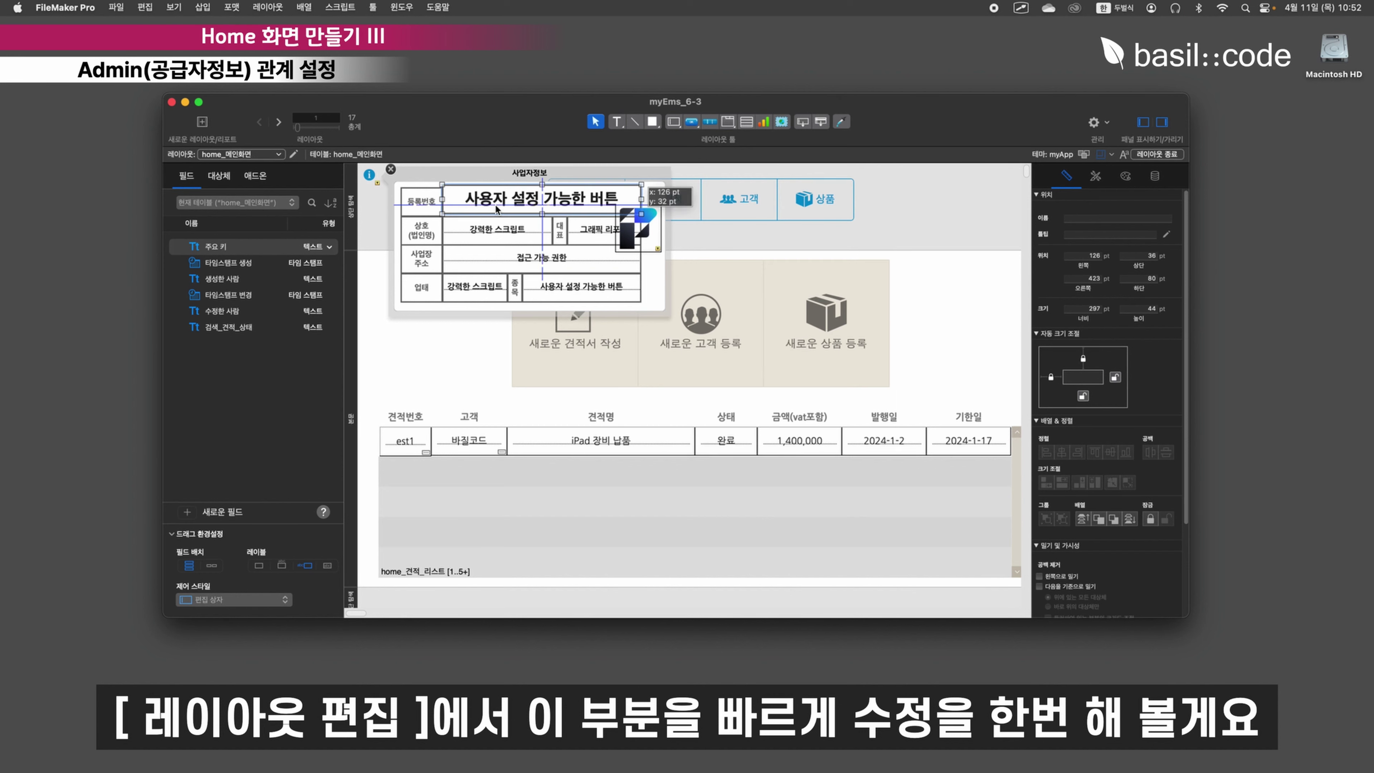
{"action": "double_click", "coordinate": [563, 201]}
{"action": "left_click", "coordinate": [610, 307]}
{"action": "left_click", "coordinate": [487, 222]}
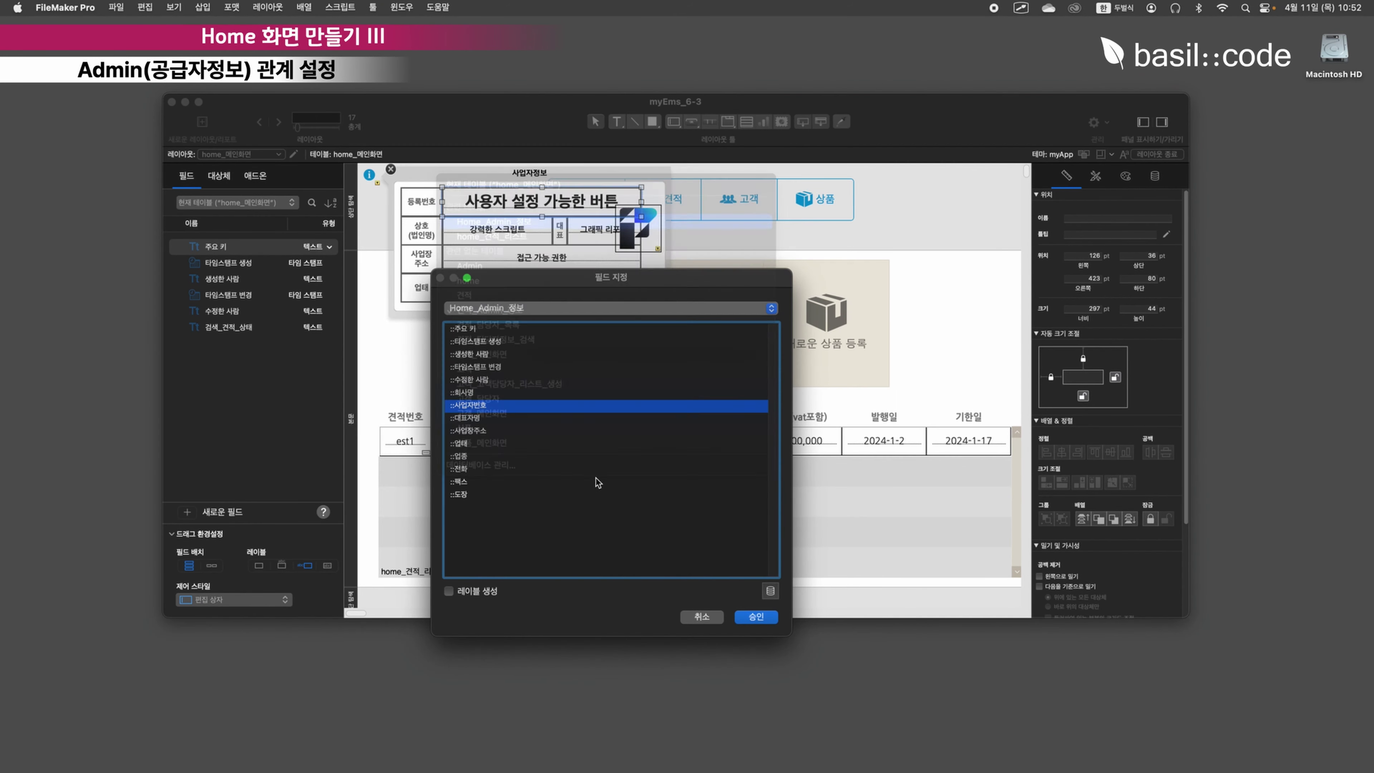
{"action": "left_click", "coordinate": [755, 617]}
- Reassign the popover's company name and representative fields to Home_Admin_정보::회사명 and Home_Admin_정보::대표자명
{"action": "double_click", "coordinate": [497, 229]}
{"action": "left_click", "coordinate": [756, 616]}
{"action": "double_click", "coordinate": [600, 230]}
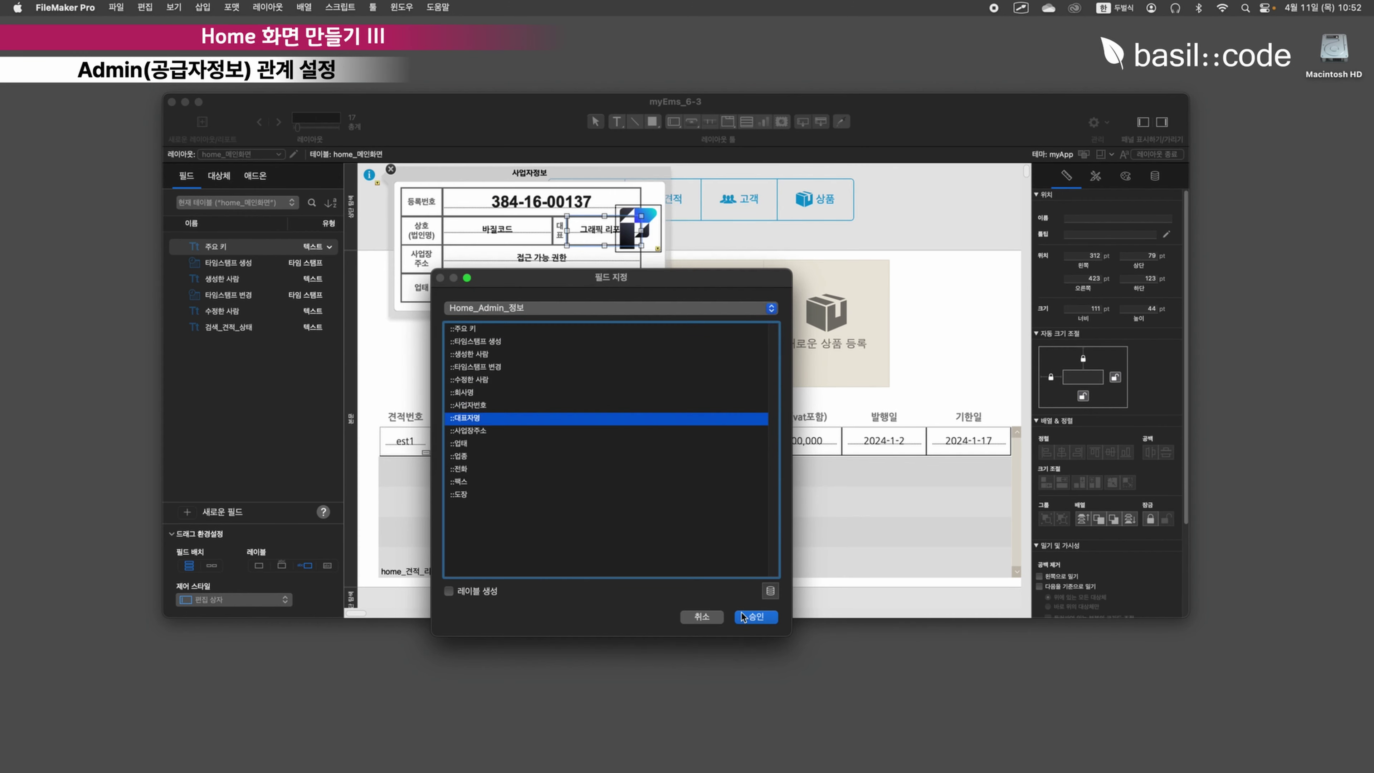
{"action": "left_click", "coordinate": [585, 308]}
{"action": "left_click", "coordinate": [487, 221]}
{"action": "left_click", "coordinate": [755, 616]}
- Reassign the popover's business address and stamp image fields to the Home_Admin_정보 table occurrence
{"action": "double_click", "coordinate": [541, 257]}
{"action": "left_click", "coordinate": [610, 307]}
{"action": "left_click", "coordinate": [523, 225]}
{"action": "left_click", "coordinate": [755, 617]}
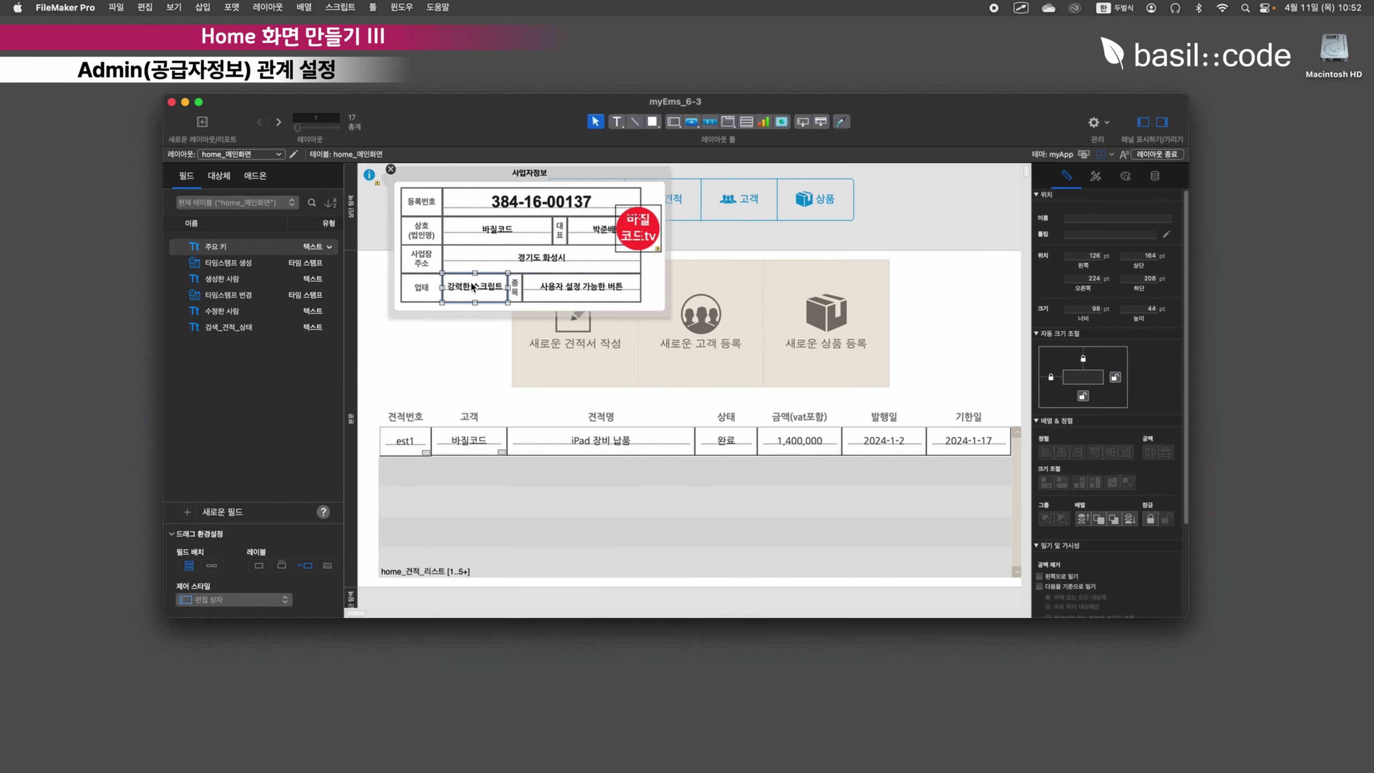
- Reassign the popover's 업태 and 종목 fields to the Home_Admin_정보 table occurrence and close the popover
{"action": "double_click", "coordinate": [496, 287]}
{"action": "left_click", "coordinate": [610, 307]}
{"action": "left_click", "coordinate": [487, 222]}
{"action": "left_click", "coordinate": [755, 617]}
{"action": "double_click", "coordinate": [590, 287]}
{"action": "left_click", "coordinate": [755, 617]}
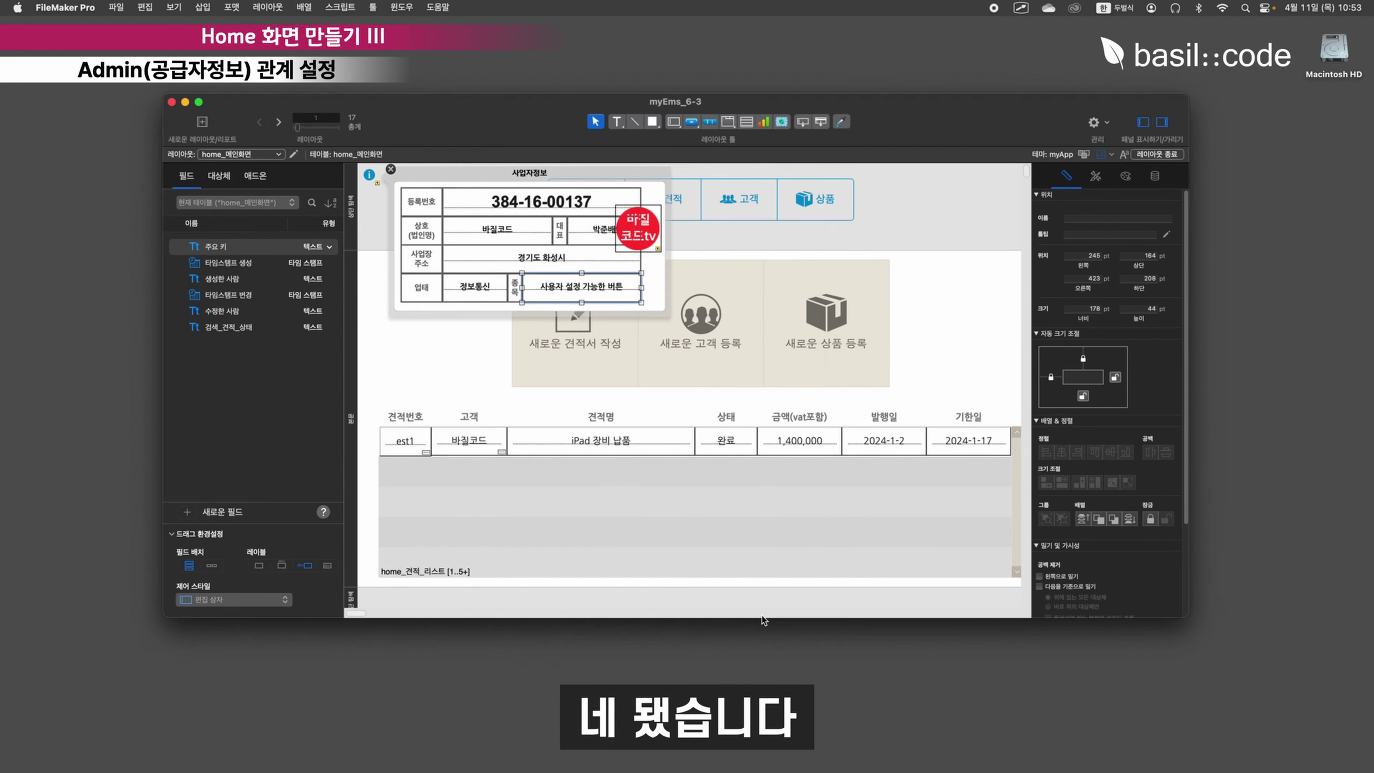
{"action": "left_click", "coordinate": [939, 334]}
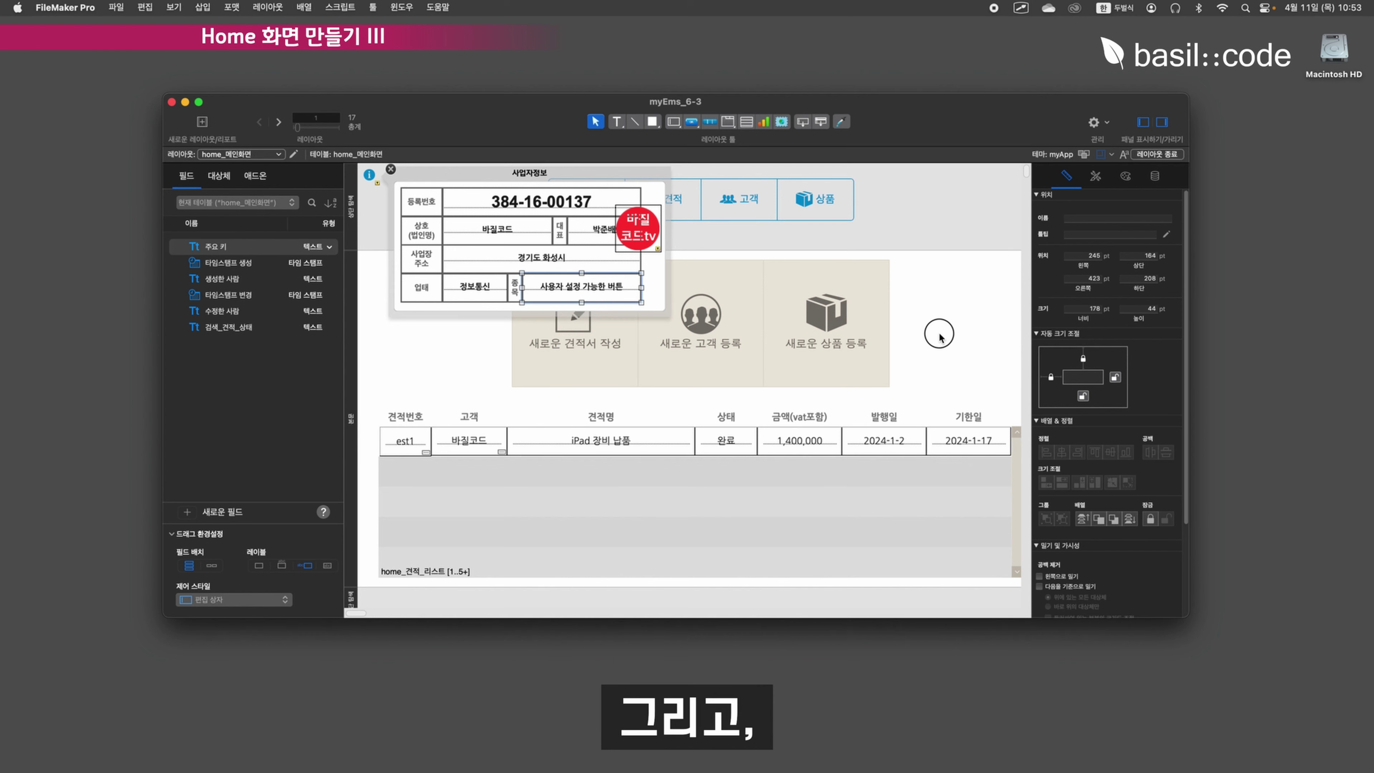
{"action": "left_click", "coordinate": [391, 171]}
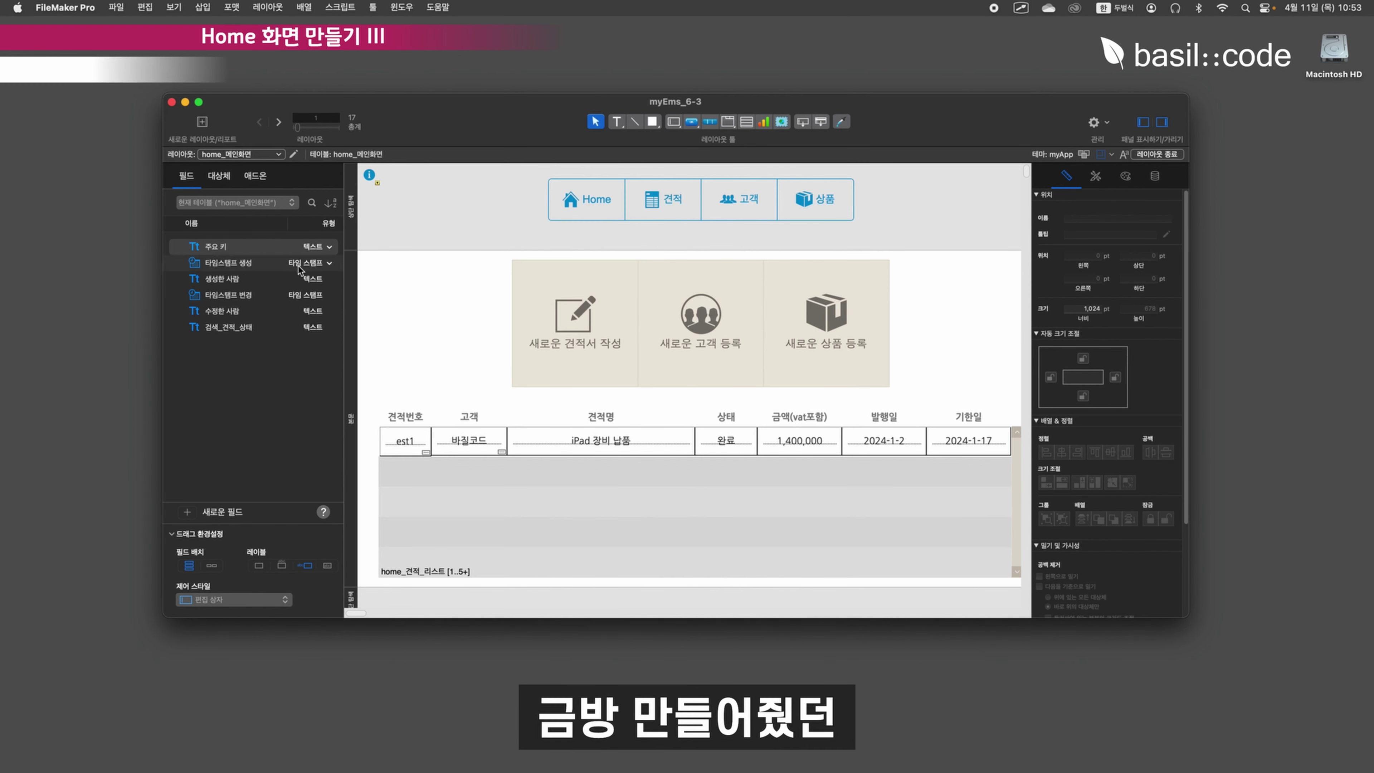
- Place the 검색_견적_상태 field above the estimate portal's 기한일 column without its label, about 126 pt wide
{"action": "left_click", "coordinate": [224, 331]}
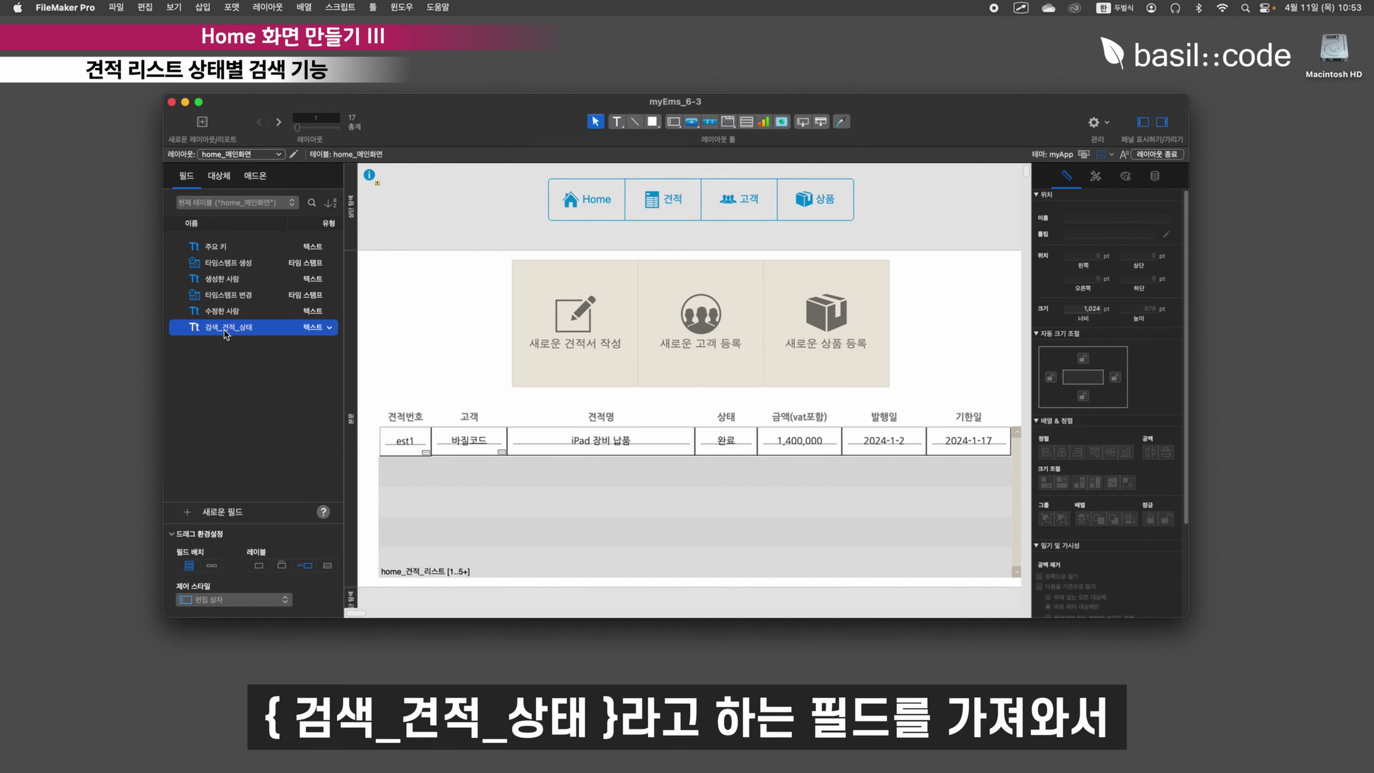
{"action": "left_click_drag", "start_coordinate": [225, 334], "coordinate": [860, 385]}
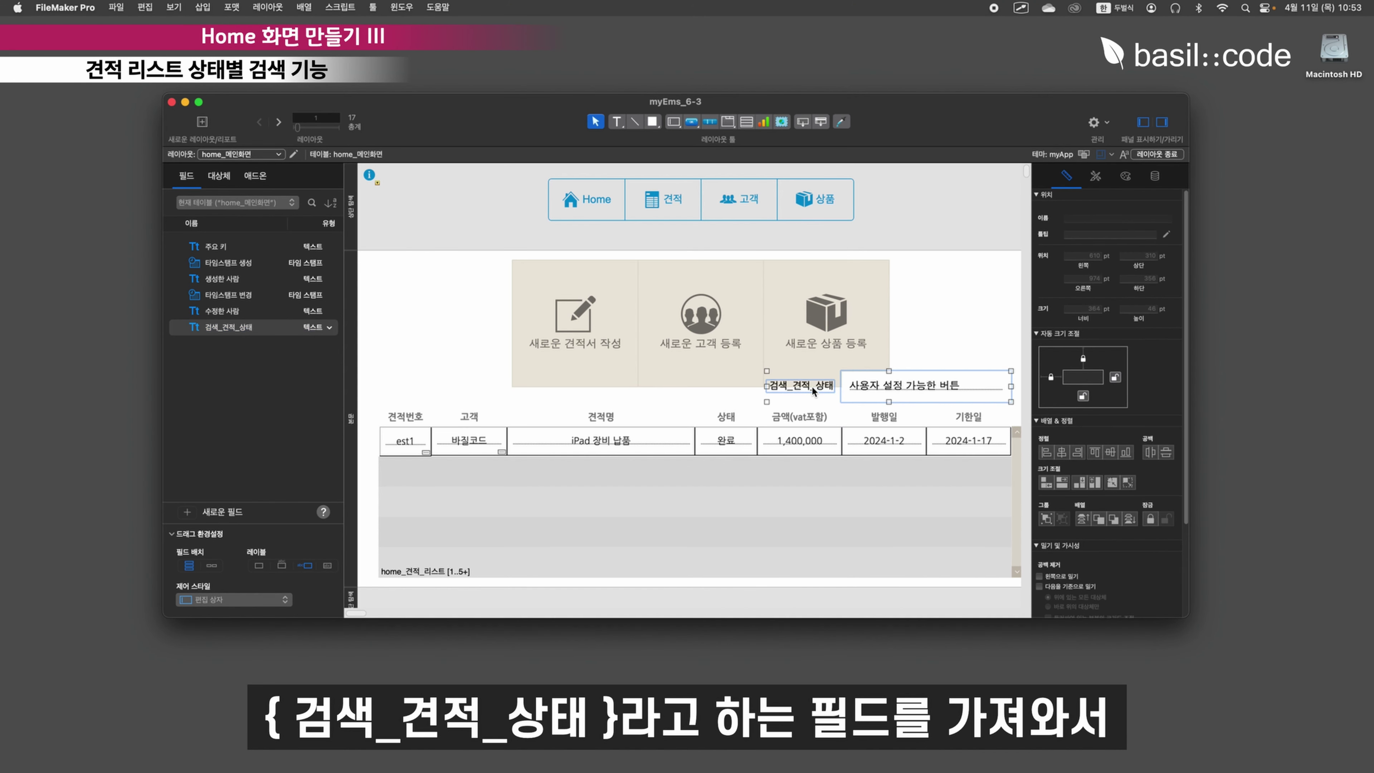
{"action": "key", "text": "super+x"}
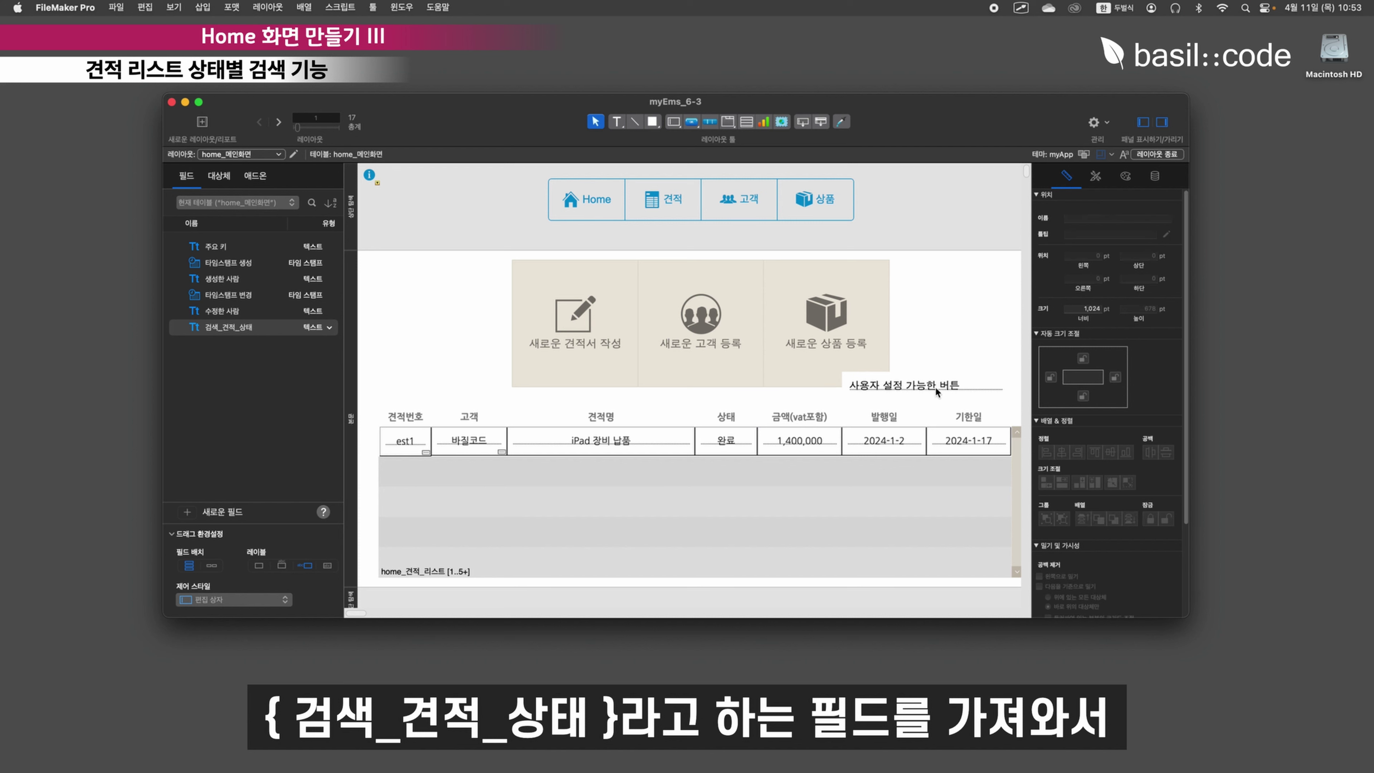
{"action": "left_click", "coordinate": [846, 386]}
{"action": "left_click_drag", "start_coordinate": [842, 386], "coordinate": [963, 388]}
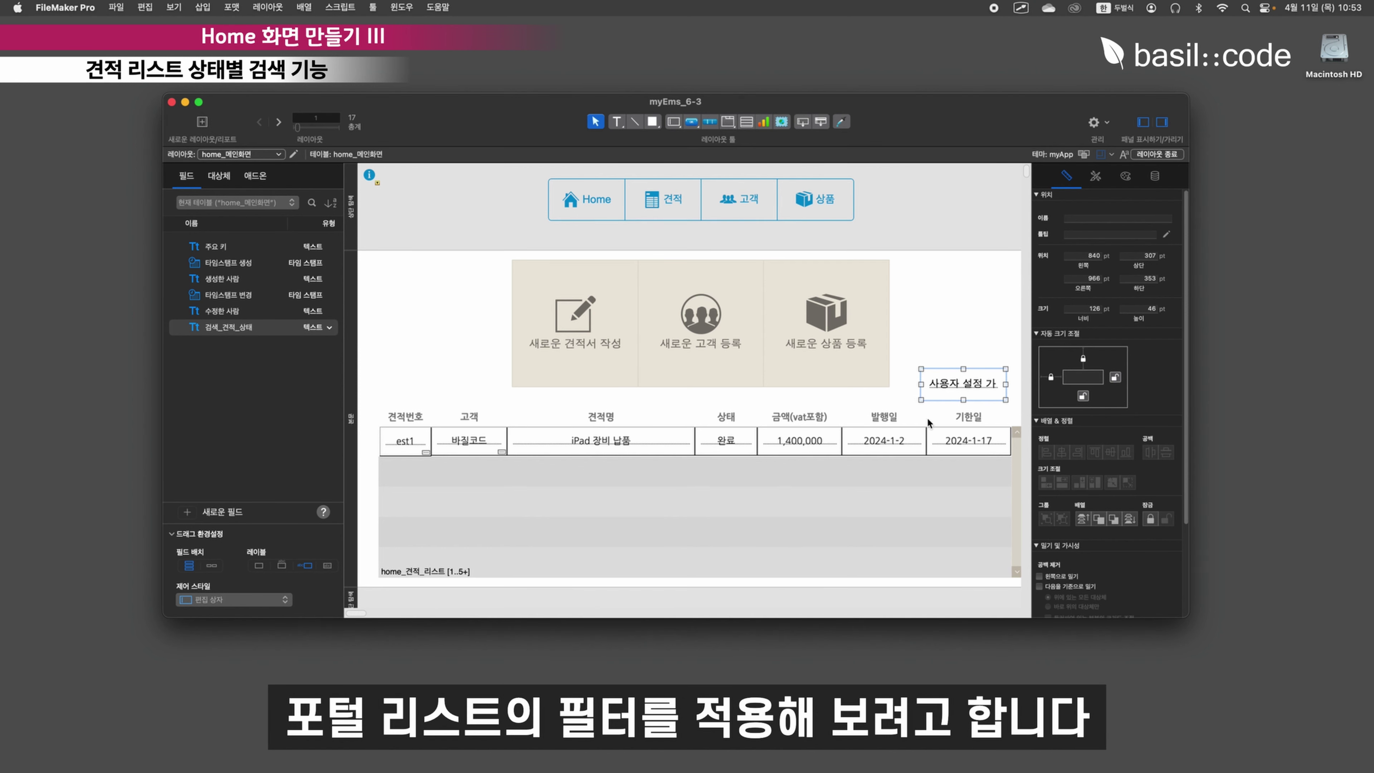
- Change the 검색_견적_상태 field's control style to 팝업 메뉴
{"action": "left_click", "coordinate": [1153, 176]}
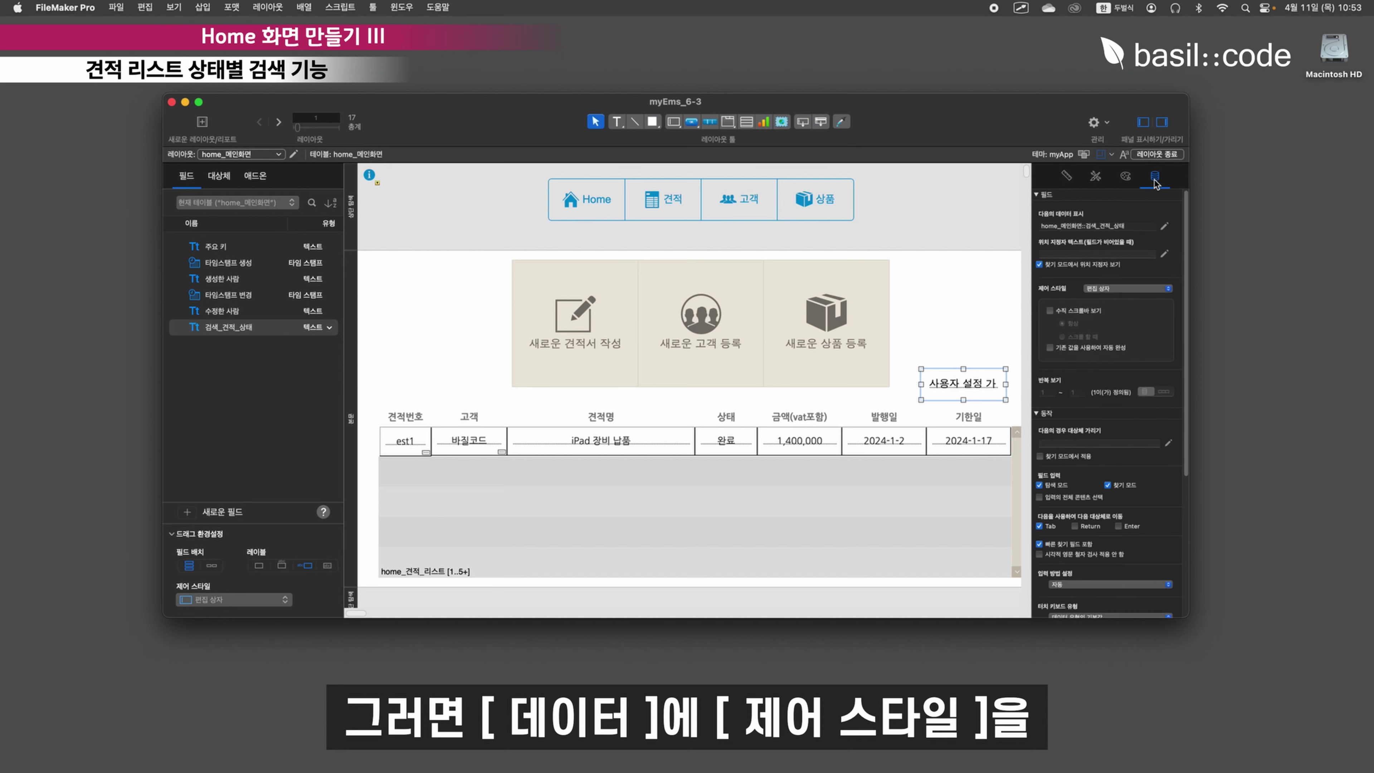
{"action": "left_click", "coordinate": [1128, 288]}
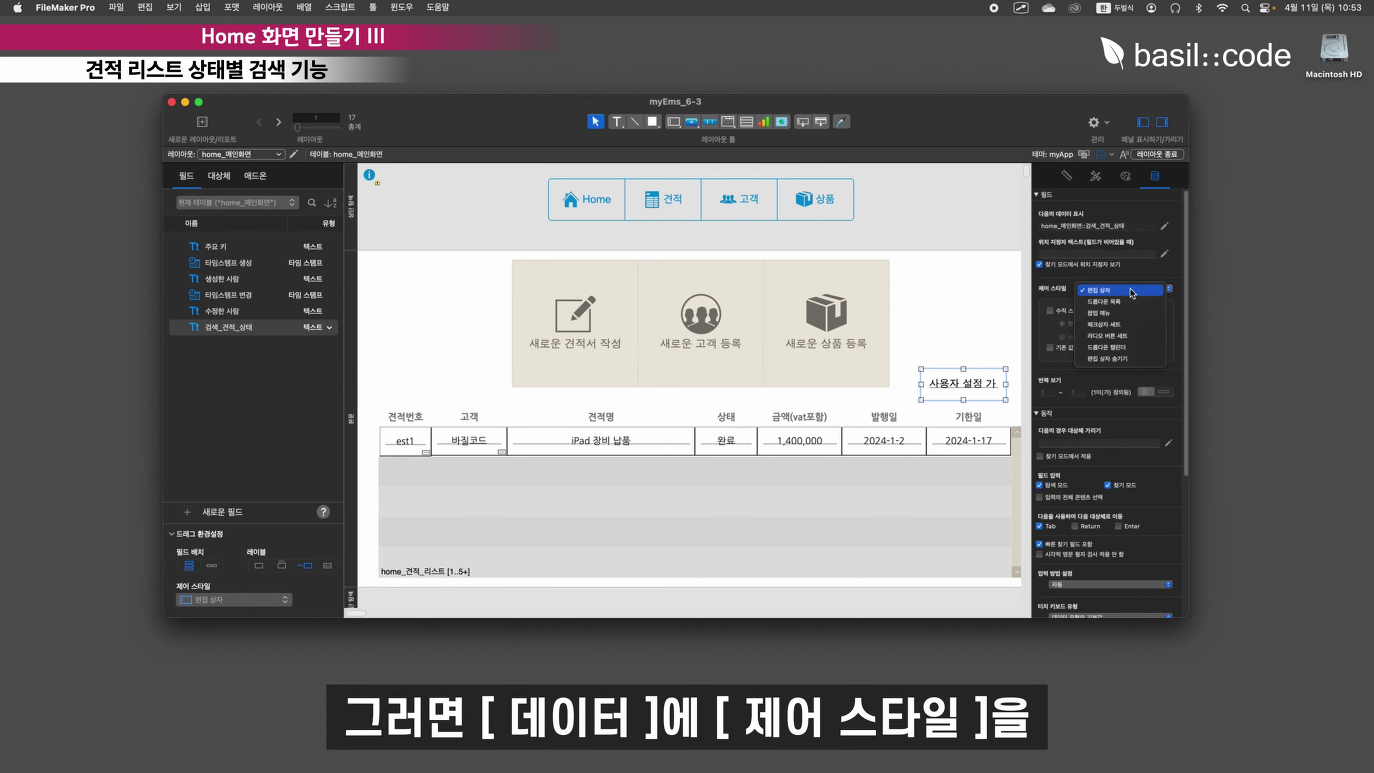
{"action": "left_click", "coordinate": [1130, 311]}
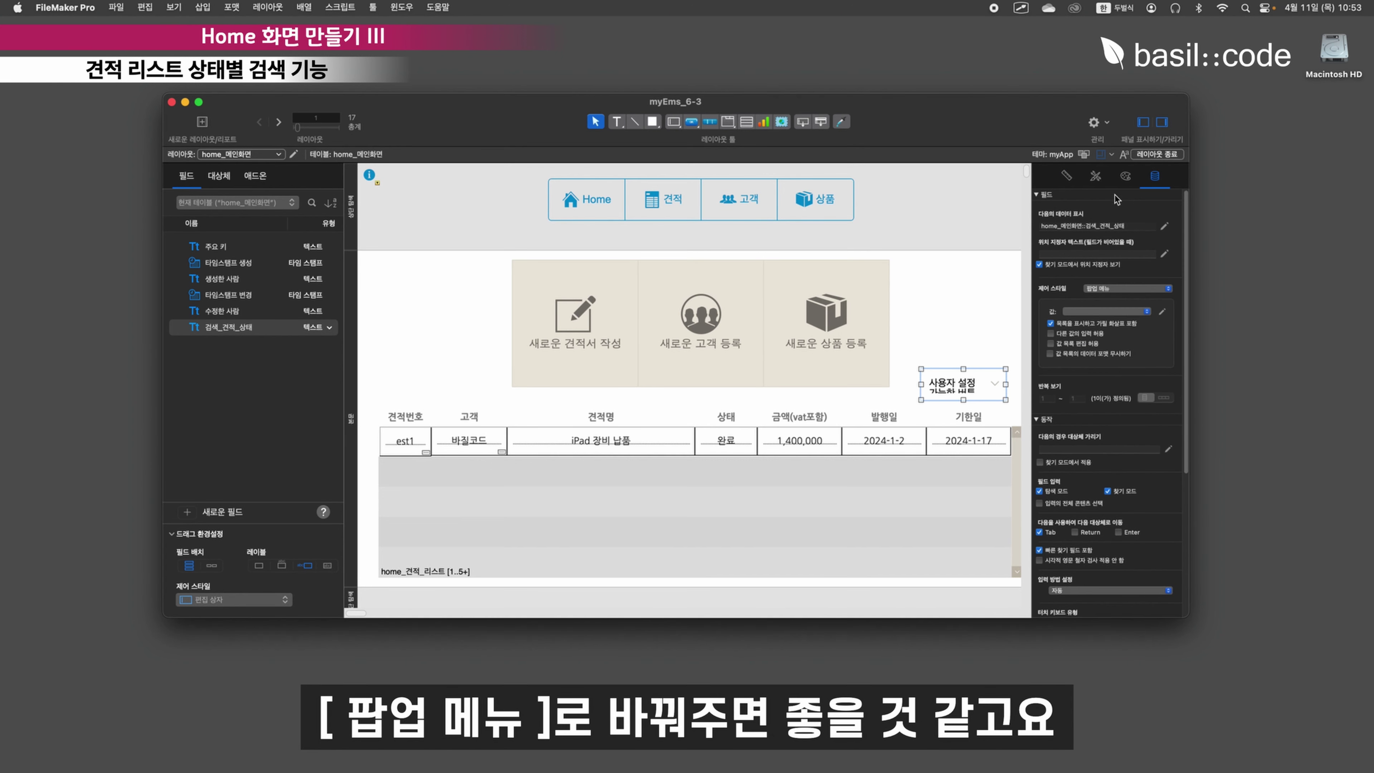
- Apply the 팝업 메뉴 탐색 style to the 검색_견적_상태 pop-up field above the estimate portal
{"action": "left_click", "coordinate": [1096, 178]}
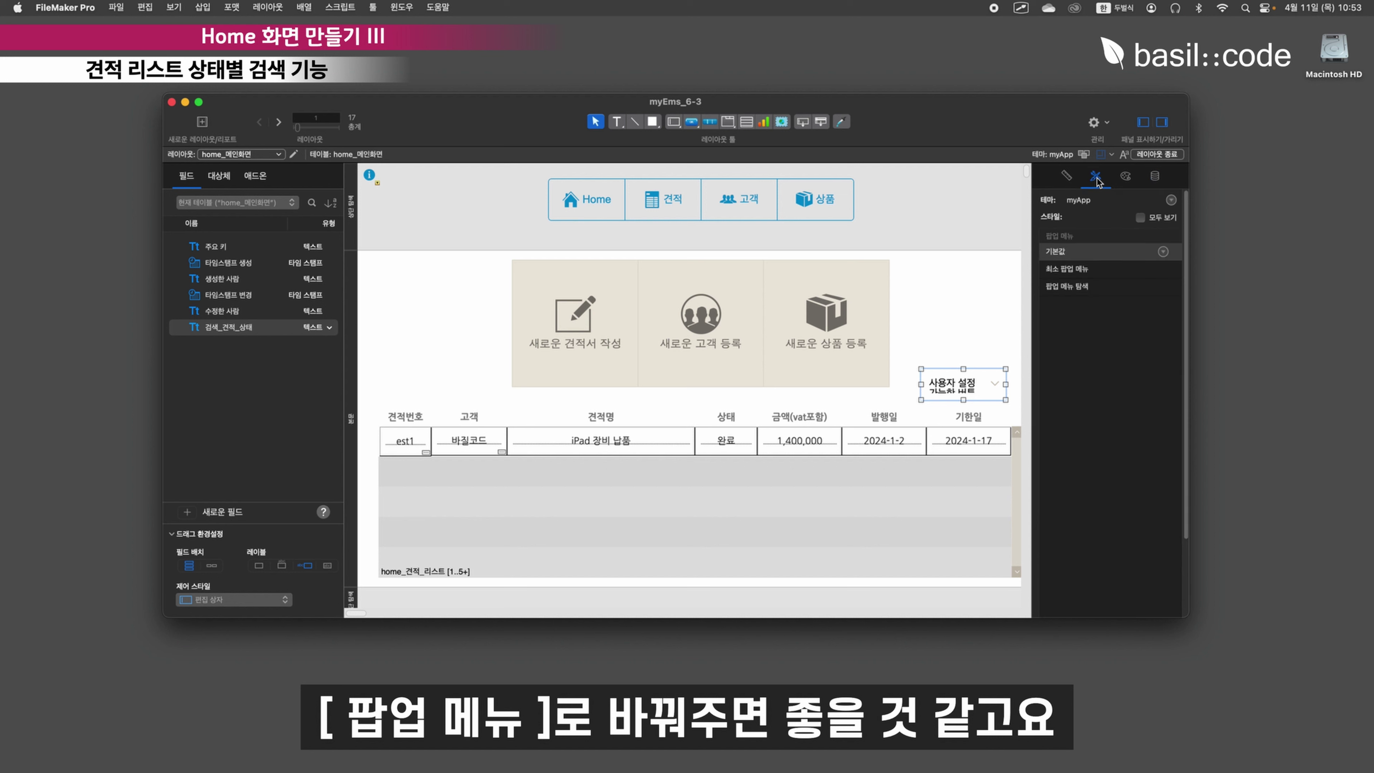
{"action": "left_click", "coordinate": [1105, 287]}
{"action": "left_click", "coordinate": [1098, 269]}
{"action": "left_click", "coordinate": [1096, 286]}
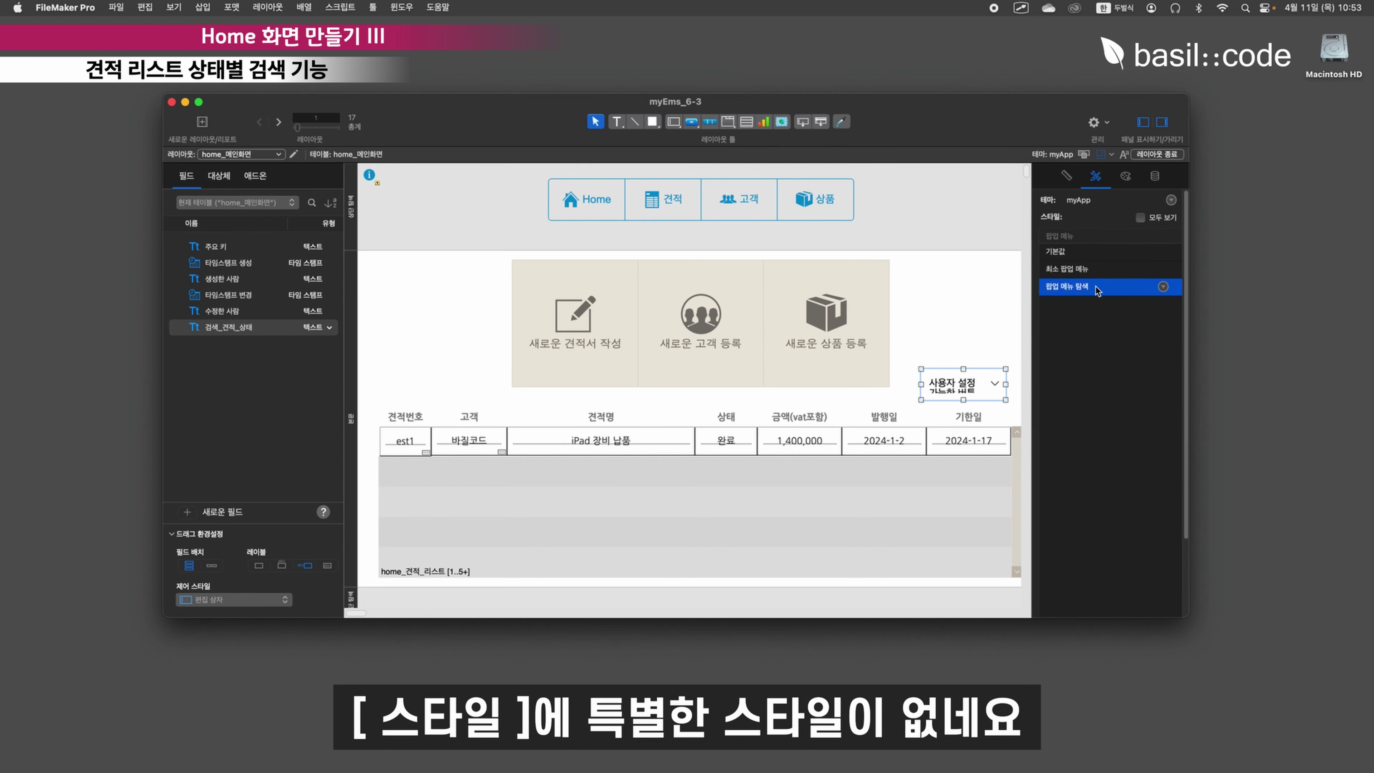
{"action": "left_click", "coordinate": [963, 383]}
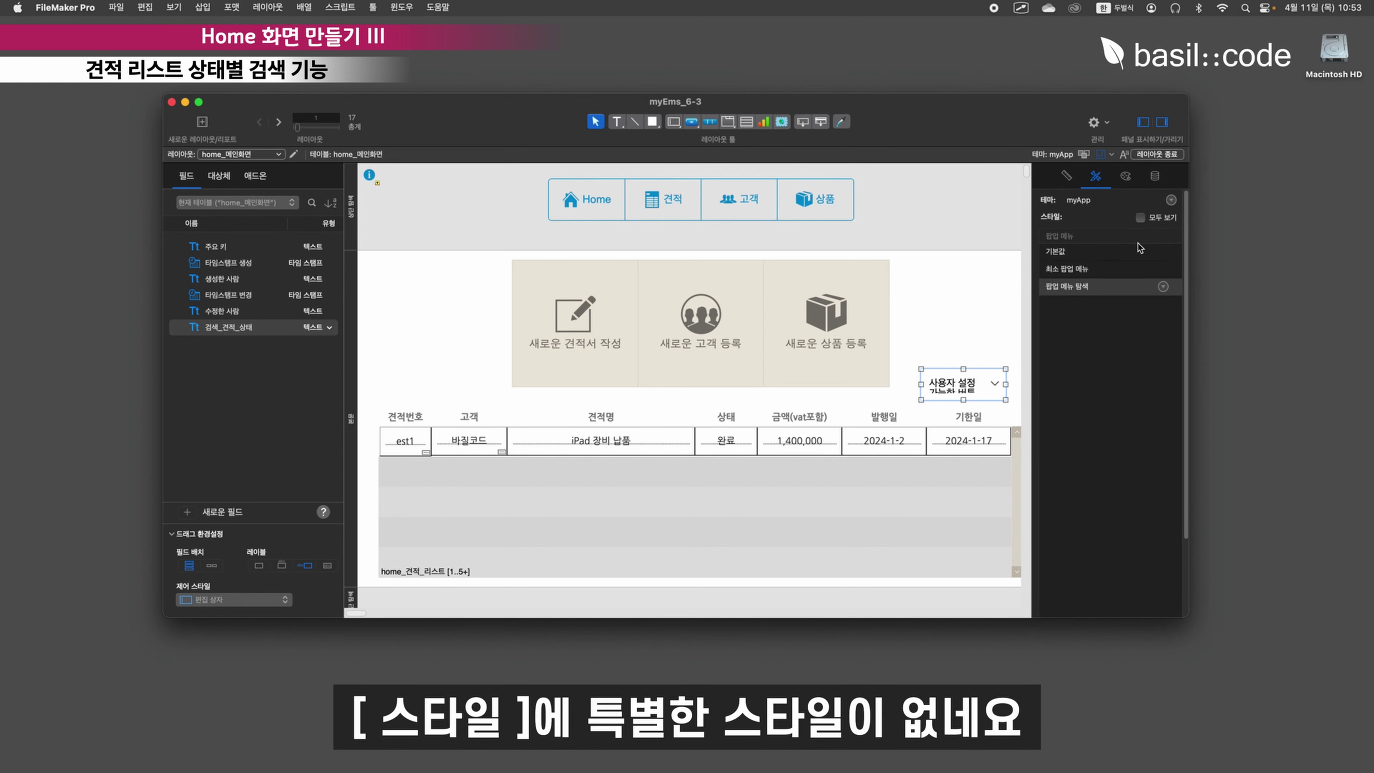
- Give the 검색_견적_상태 field's border a light grey line colour
{"action": "left_click", "coordinate": [1123, 178]}
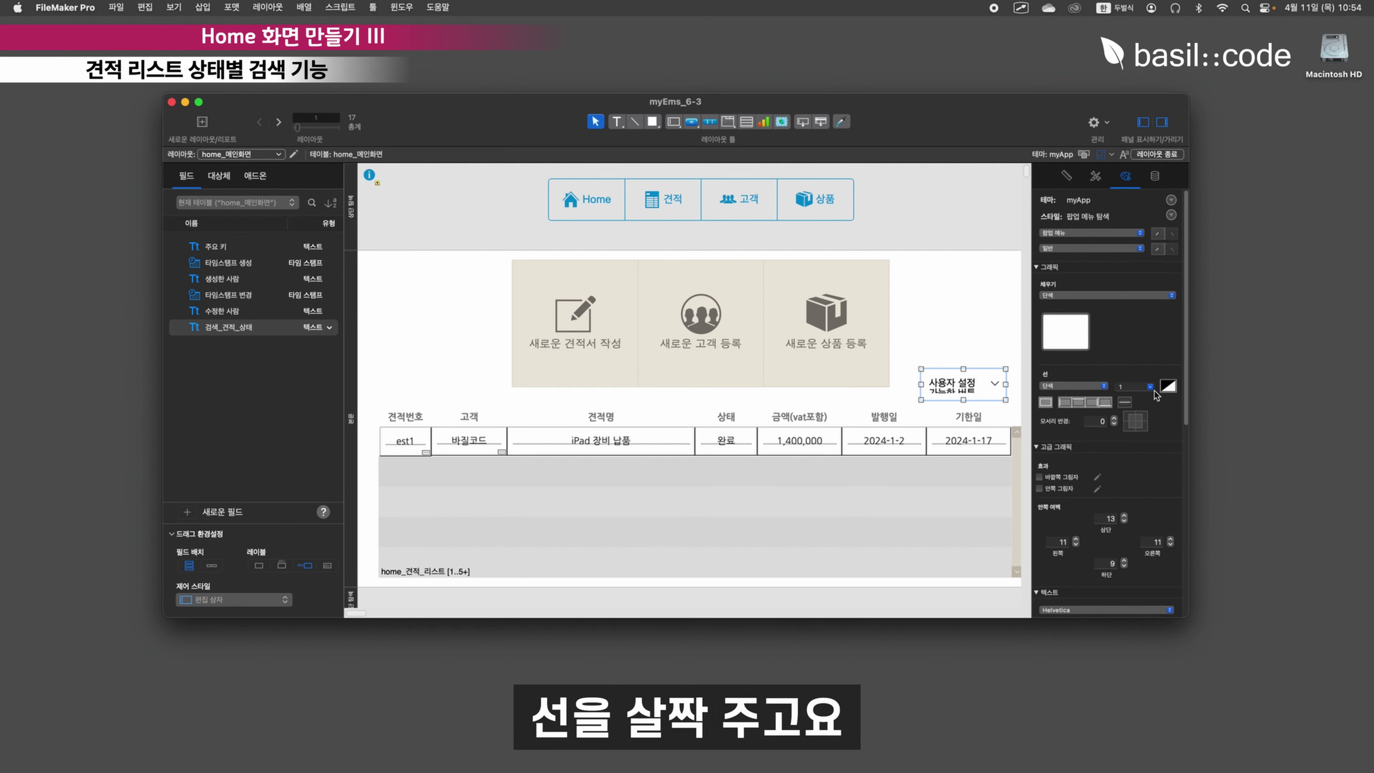
{"action": "left_click", "coordinate": [1167, 386]}
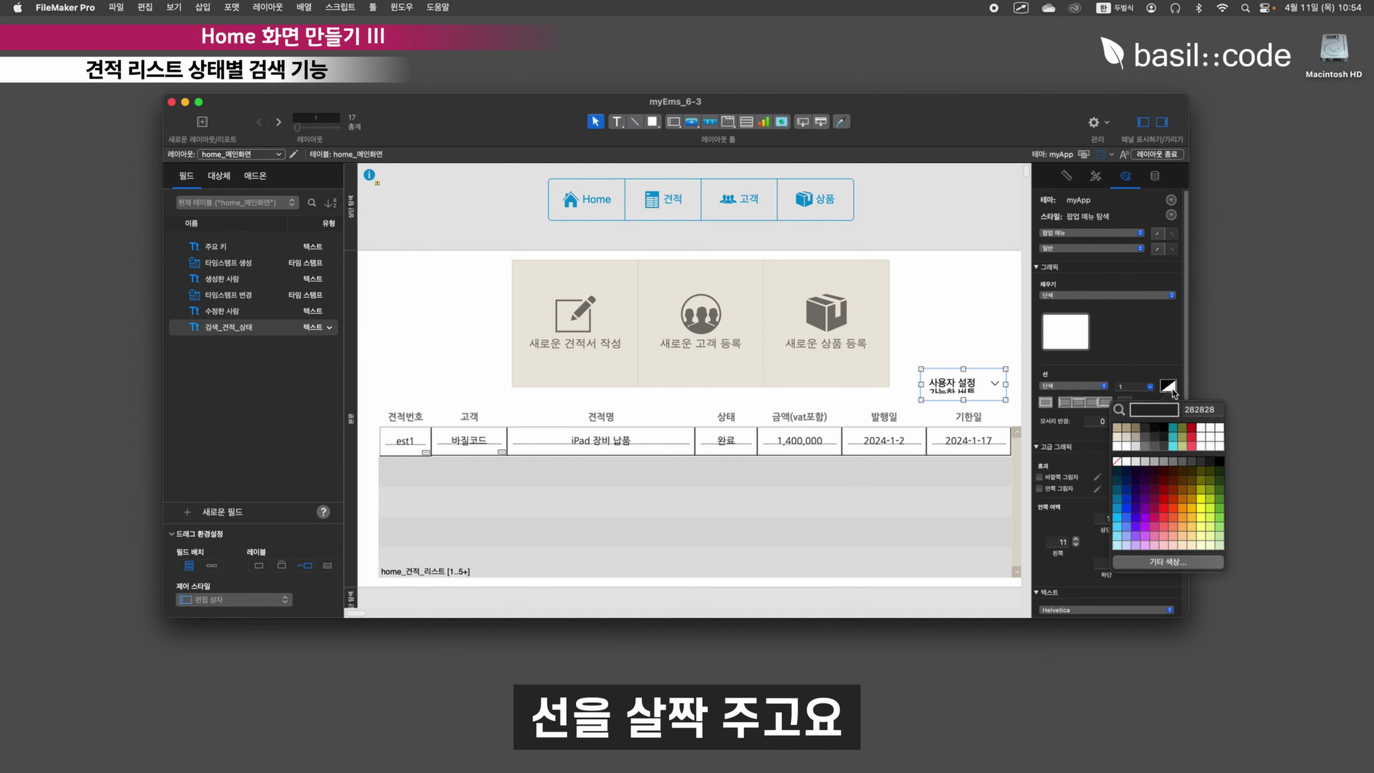
{"action": "left_click", "coordinate": [1138, 464]}
{"action": "left_click", "coordinate": [997, 333]}
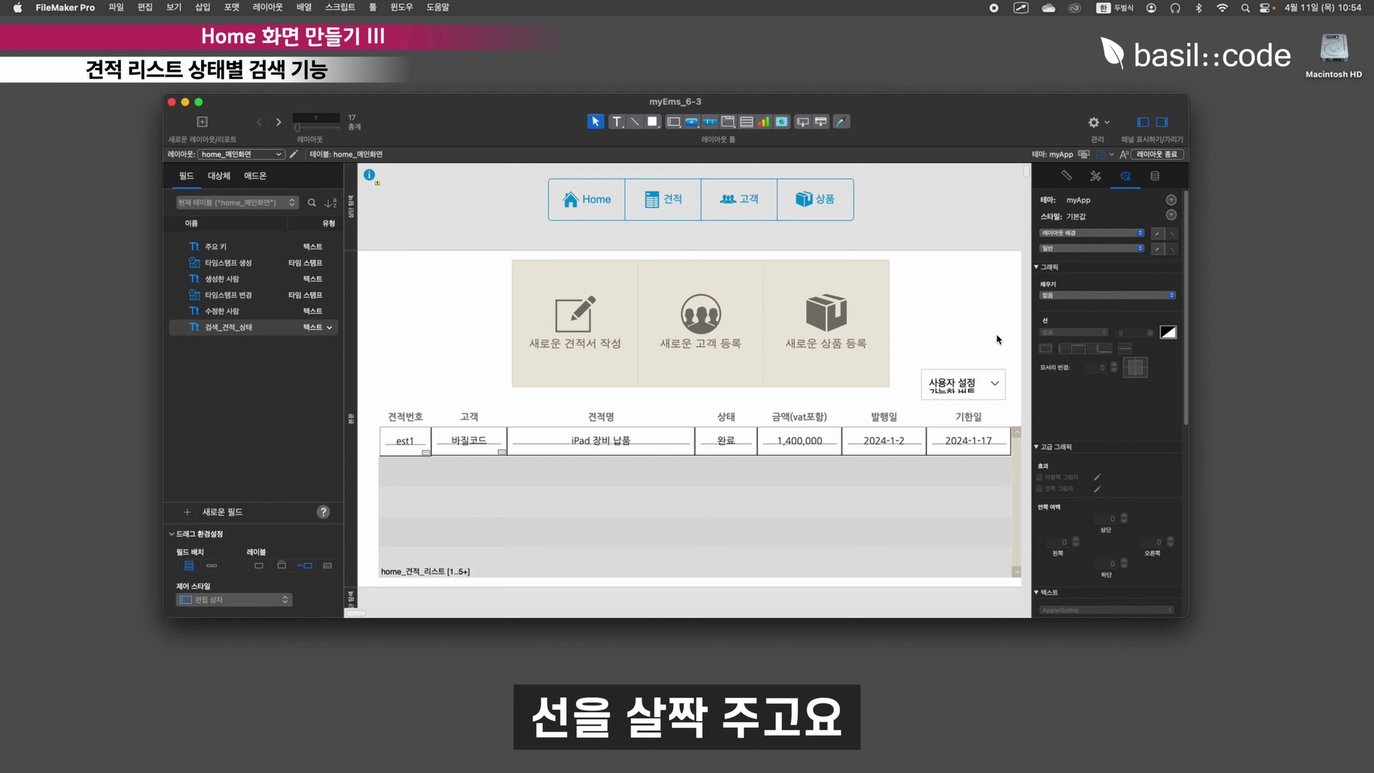
- Round the 검색_견적_상태 field's corners to a radius of 5 and align its right edge with the portal's 기한일 column
{"action": "left_click", "coordinate": [993, 389]}
{"action": "left_click", "coordinate": [1114, 418]}
{"action": "left_click", "coordinate": [1114, 418]}
{"action": "left_click", "coordinate": [1114, 419]}
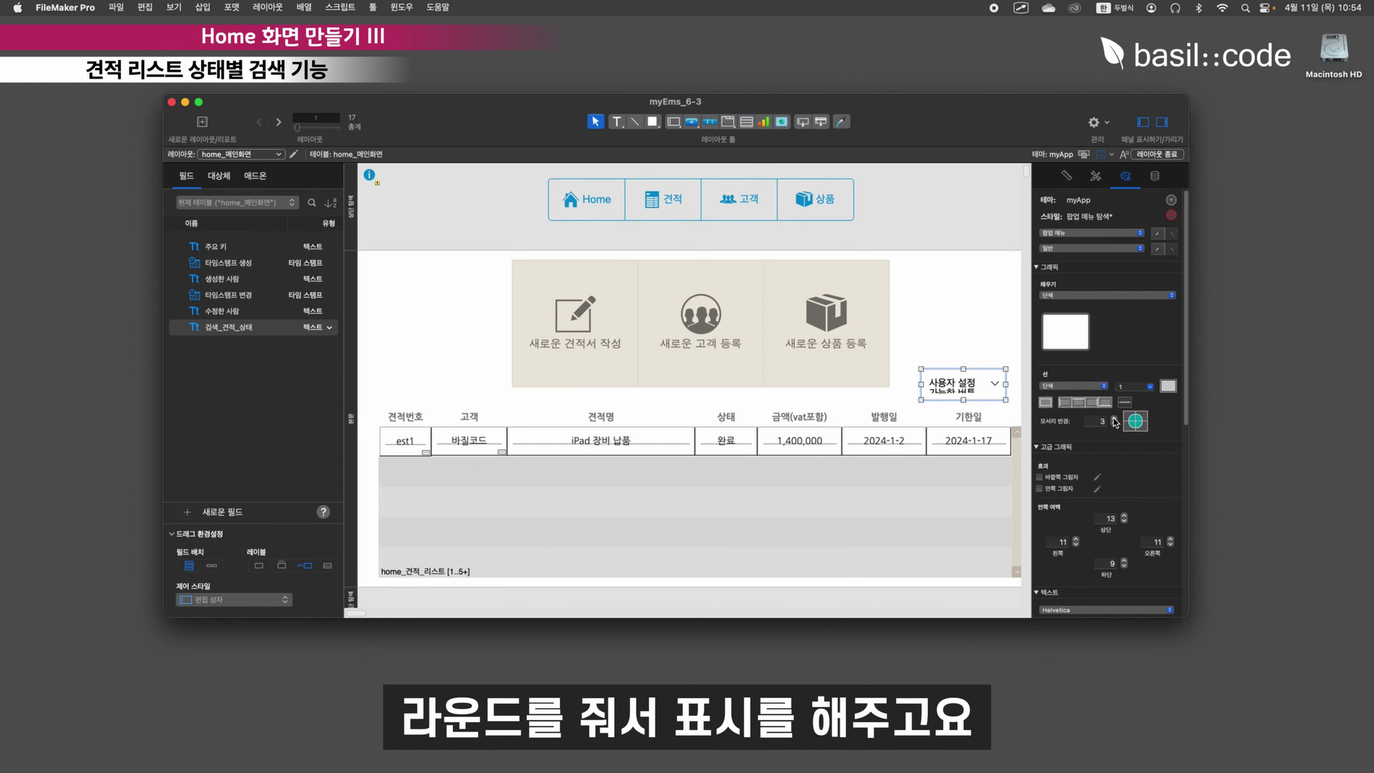
{"action": "left_click", "coordinate": [1006, 347]}
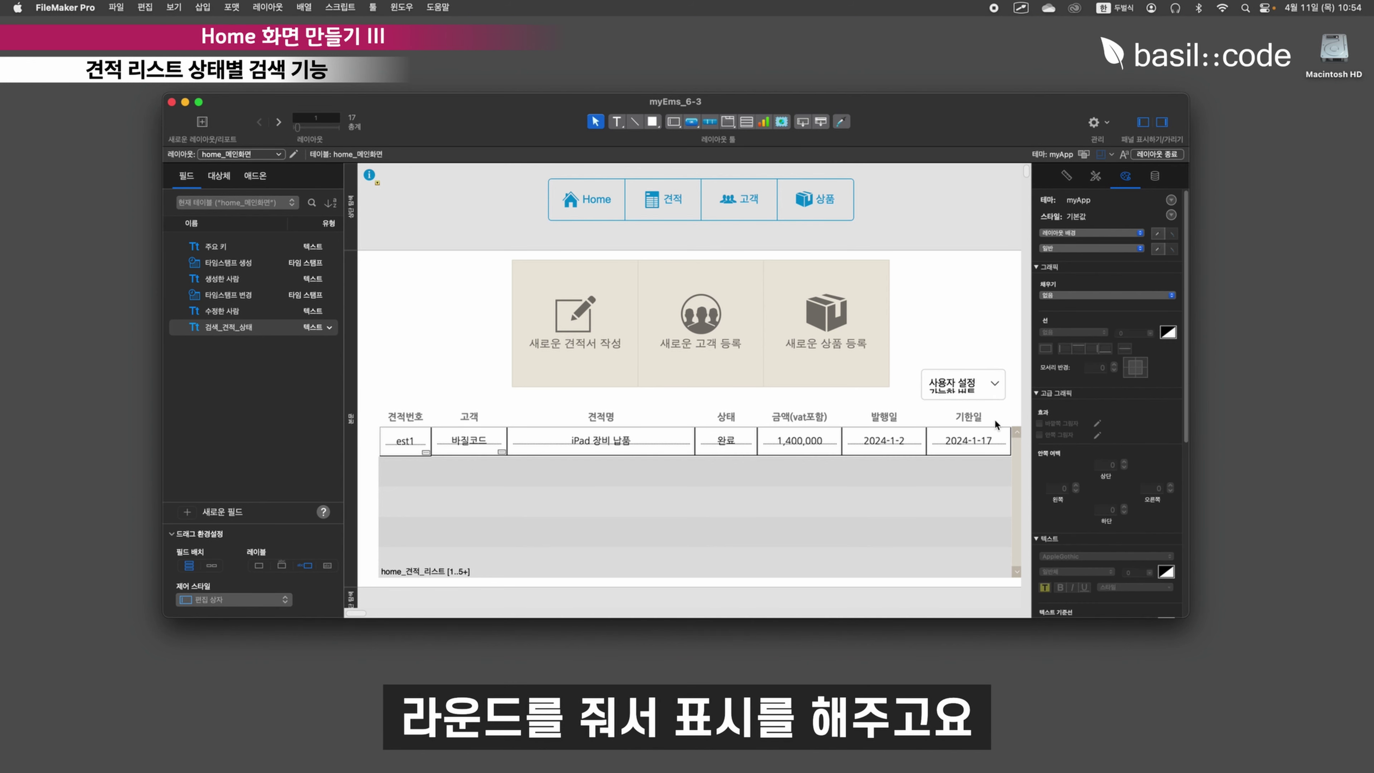
{"action": "left_click", "coordinate": [993, 385]}
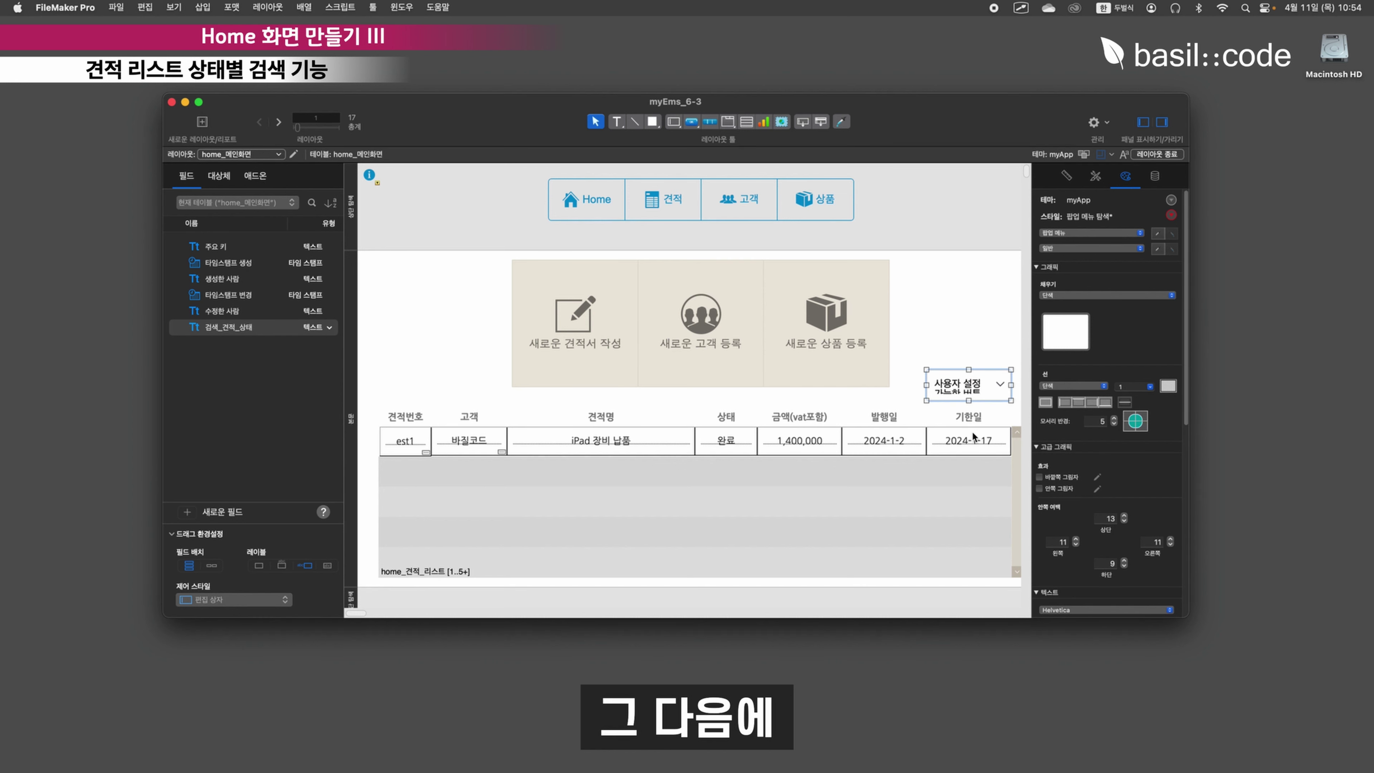
- Start a record filter calculation for the home_견적_리스트 portal and insert the Exact function into it
{"action": "double_click", "coordinate": [714, 514]}
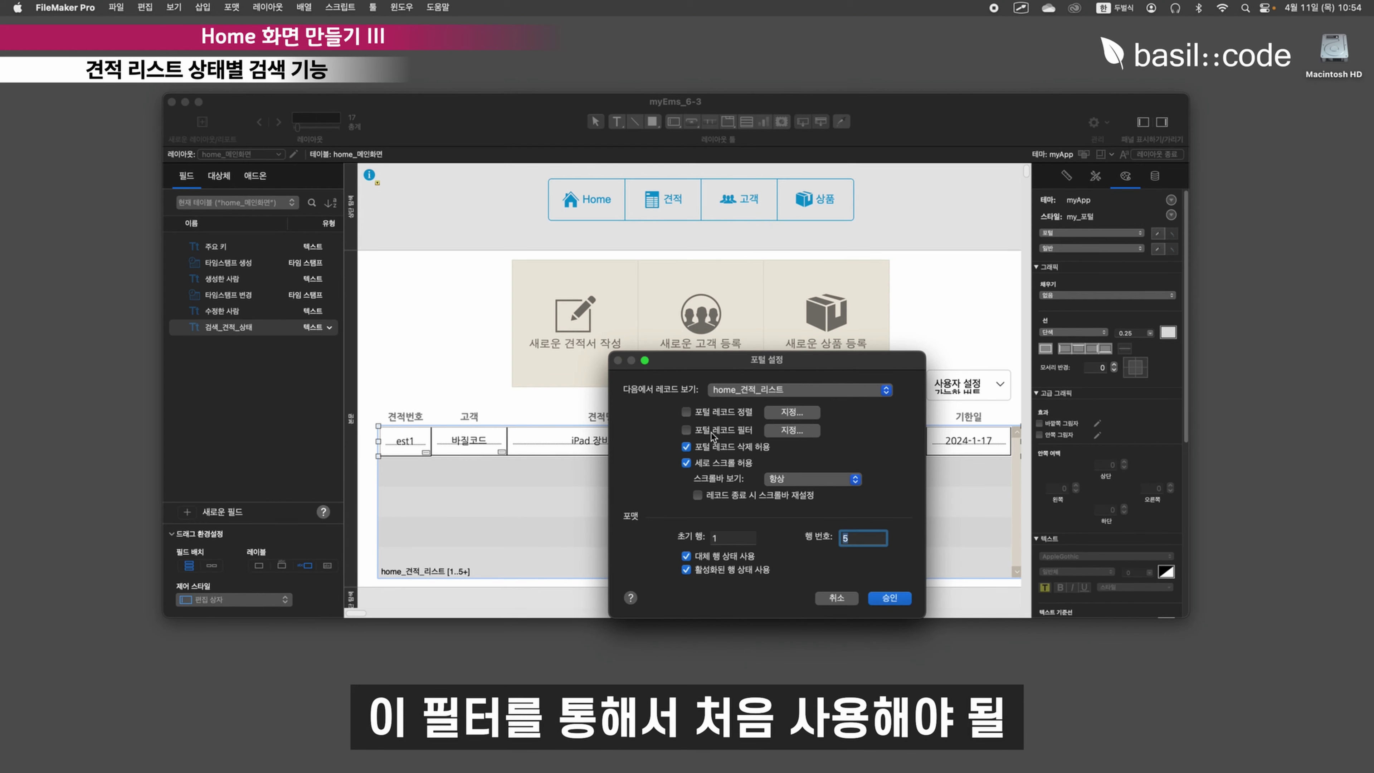
{"action": "left_click", "coordinate": [795, 433]}
{"action": "left_click", "coordinate": [1039, 324]}
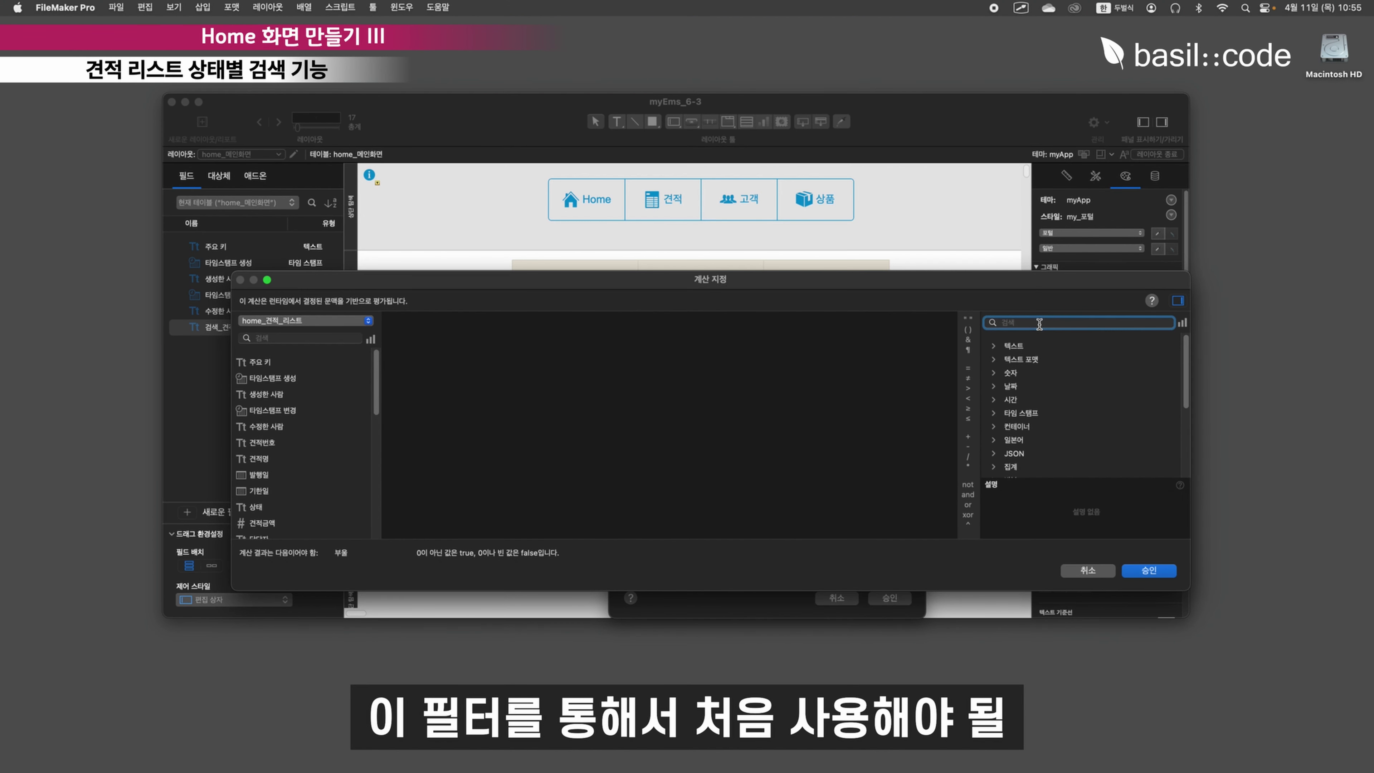
{"action": "type", "text": "ex"}
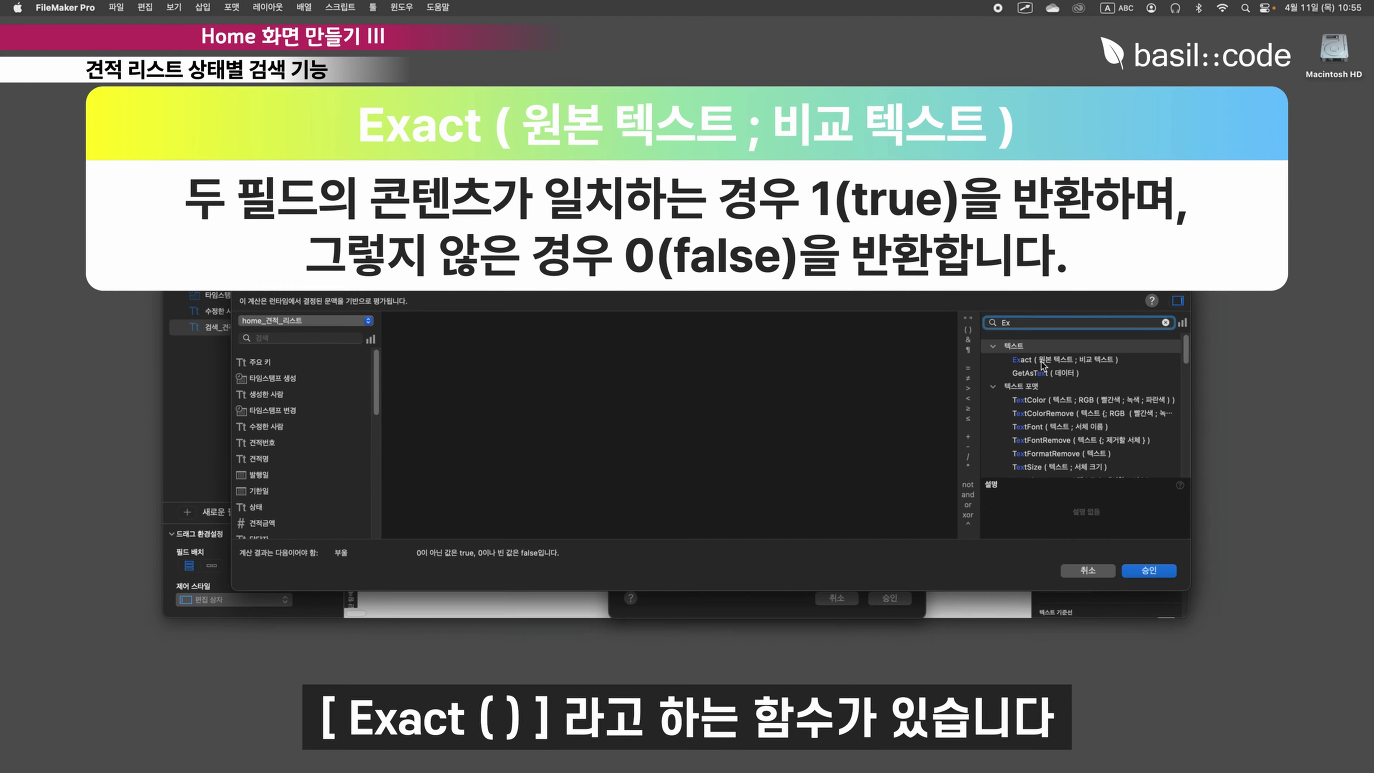
{"action": "left_click", "coordinate": [1041, 363]}
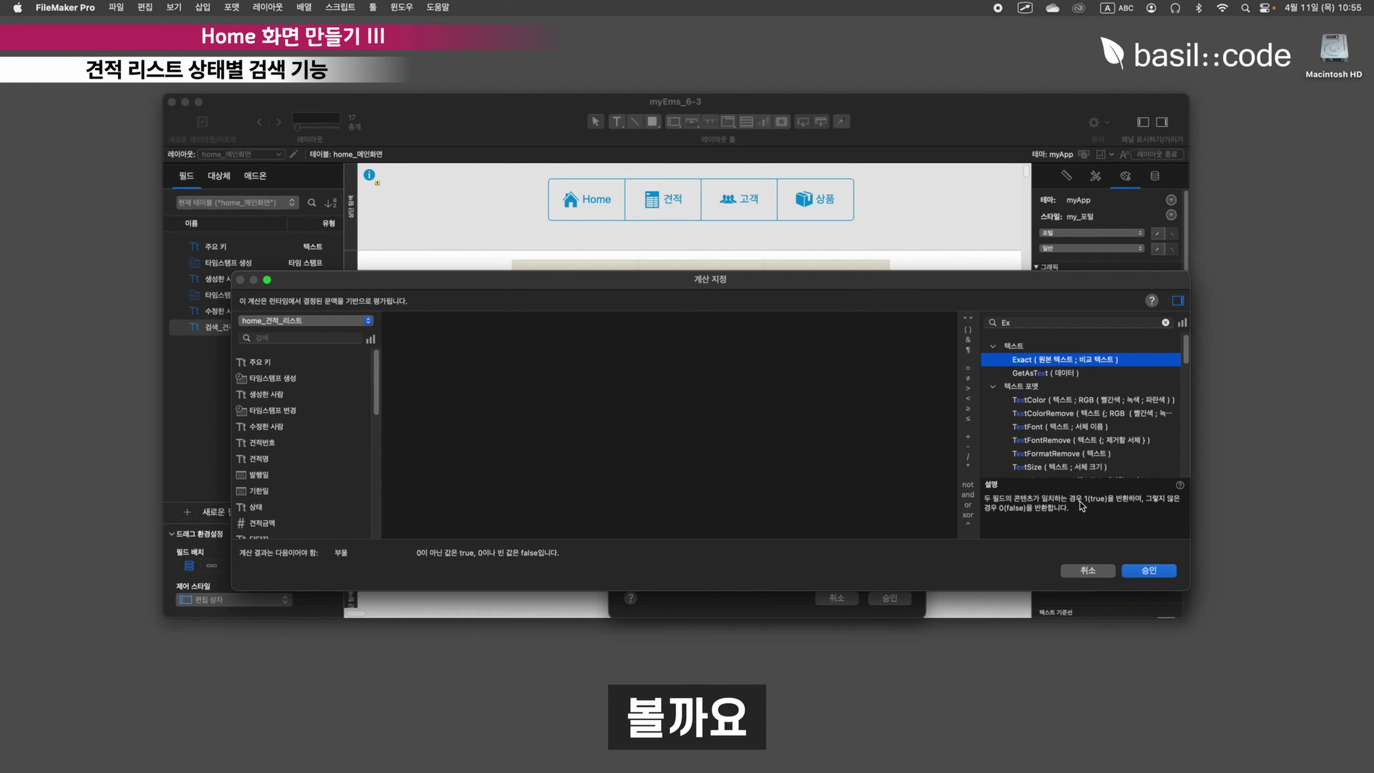
{"action": "left_click", "coordinate": [1038, 361]}
{"action": "double_click", "coordinate": [1039, 361]}
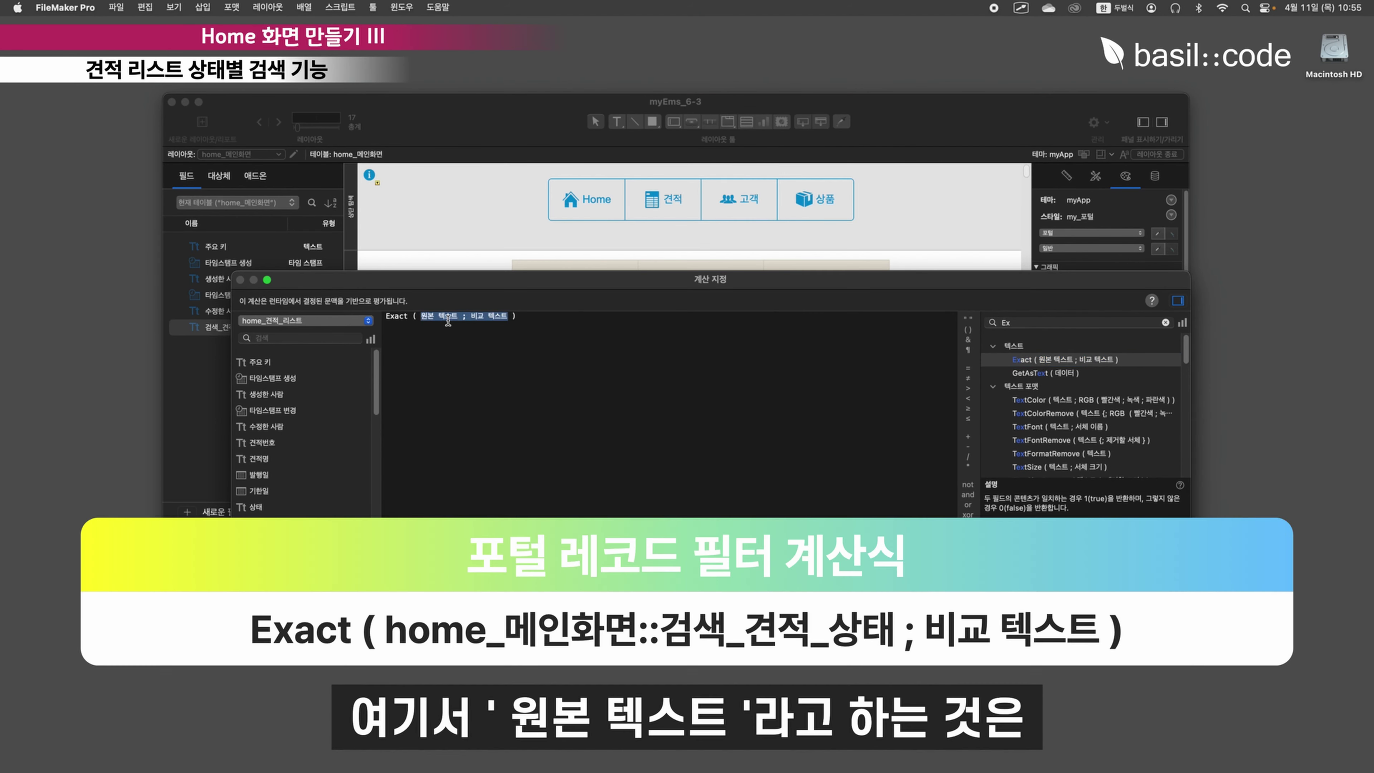
- Replace the Exact function's 원본 텍스트 argument with the home_메인화면::검색_견적_상태 field
{"action": "left_click_drag", "start_coordinate": [420, 316], "coordinate": [445, 318]}
{"action": "left_click", "coordinate": [321, 320]}
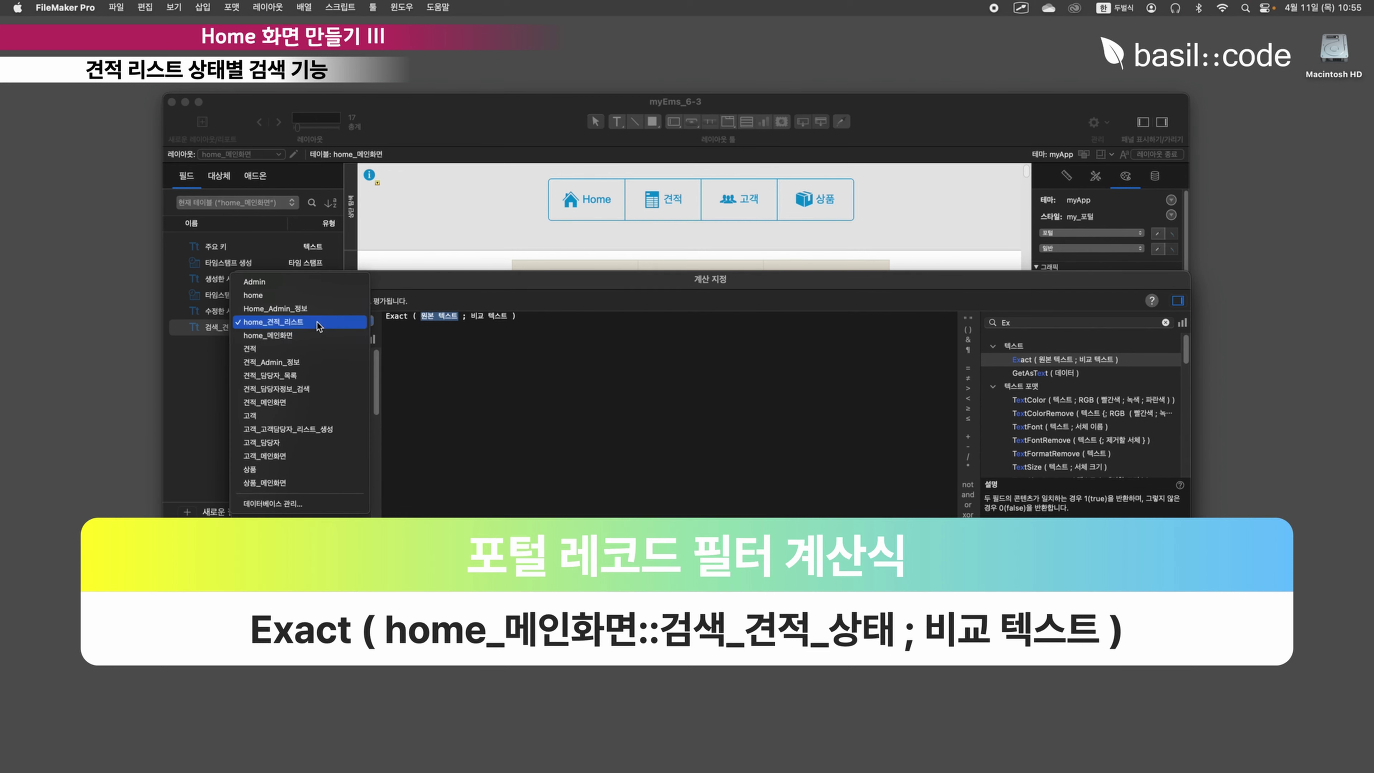
{"action": "left_click", "coordinate": [316, 337]}
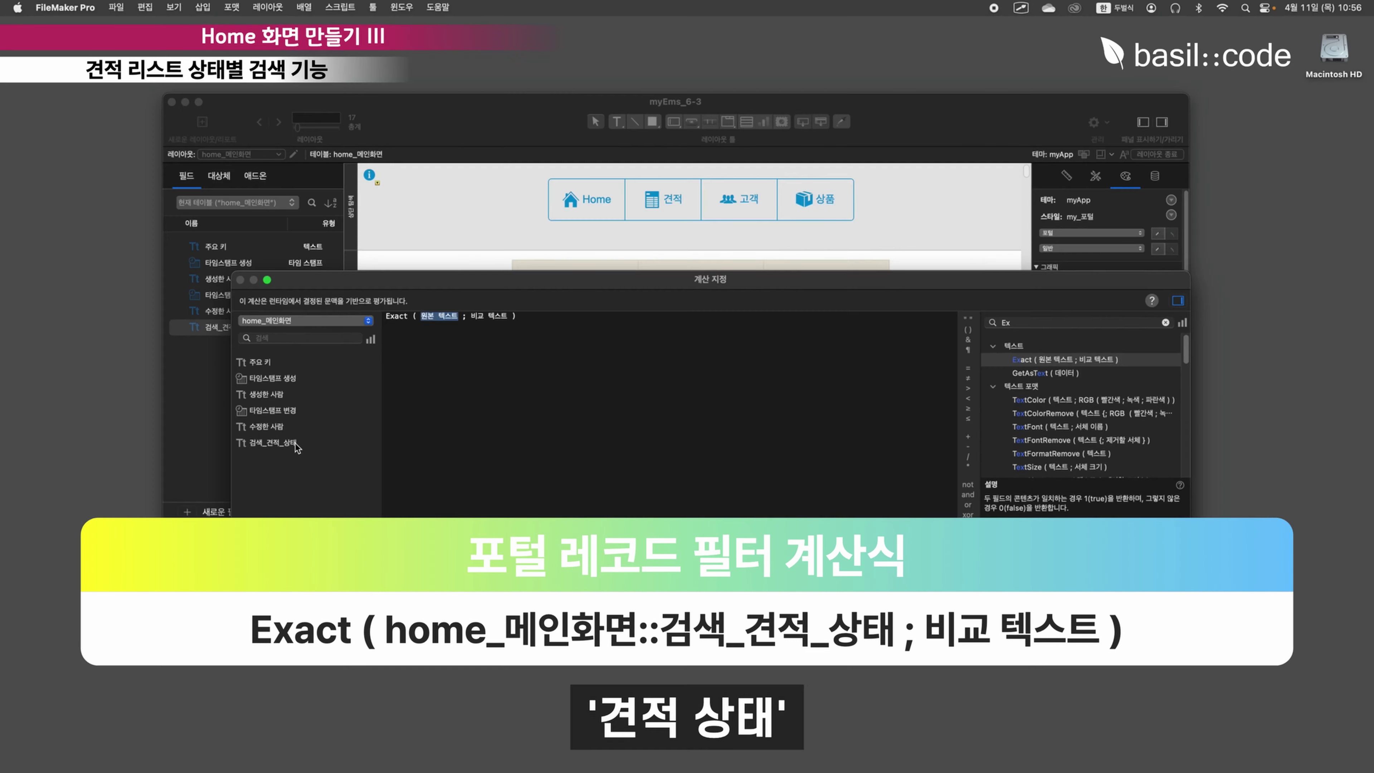
{"action": "double_click", "coordinate": [296, 443]}
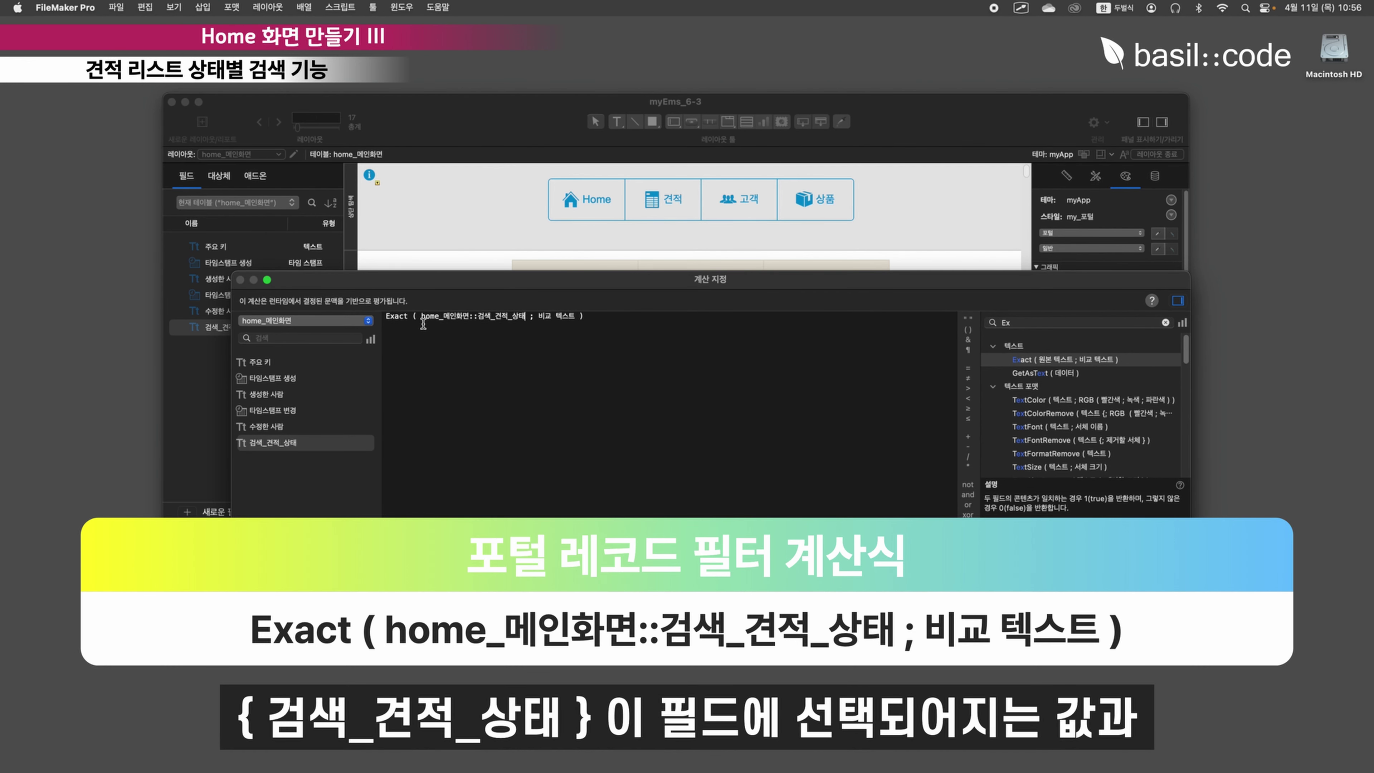
- Replace the 비교 텍스트 argument with home_견적_리스트::상태 and accept the filter calculation and portal settings
{"action": "left_click_drag", "start_coordinate": [539, 315], "coordinate": [586, 95]}
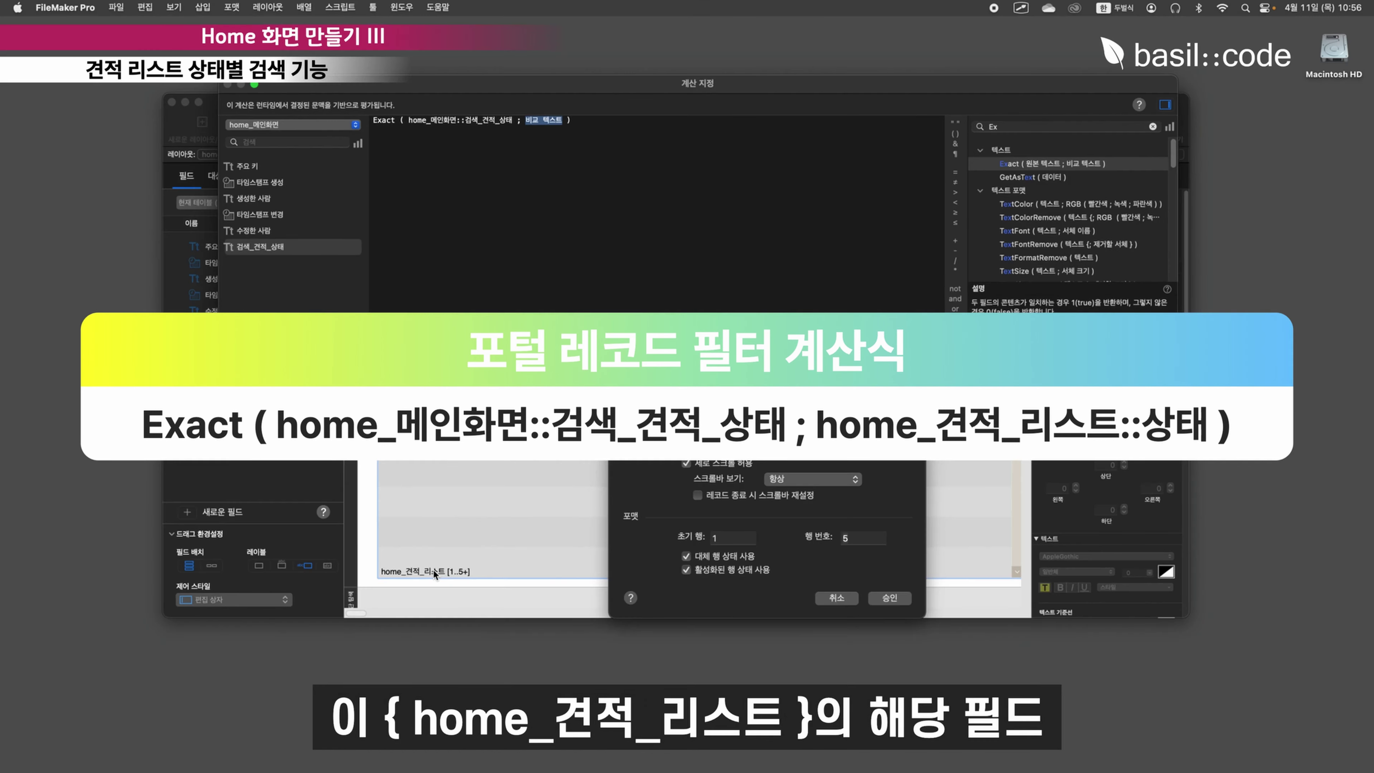
{"action": "left_click", "coordinate": [306, 124]}
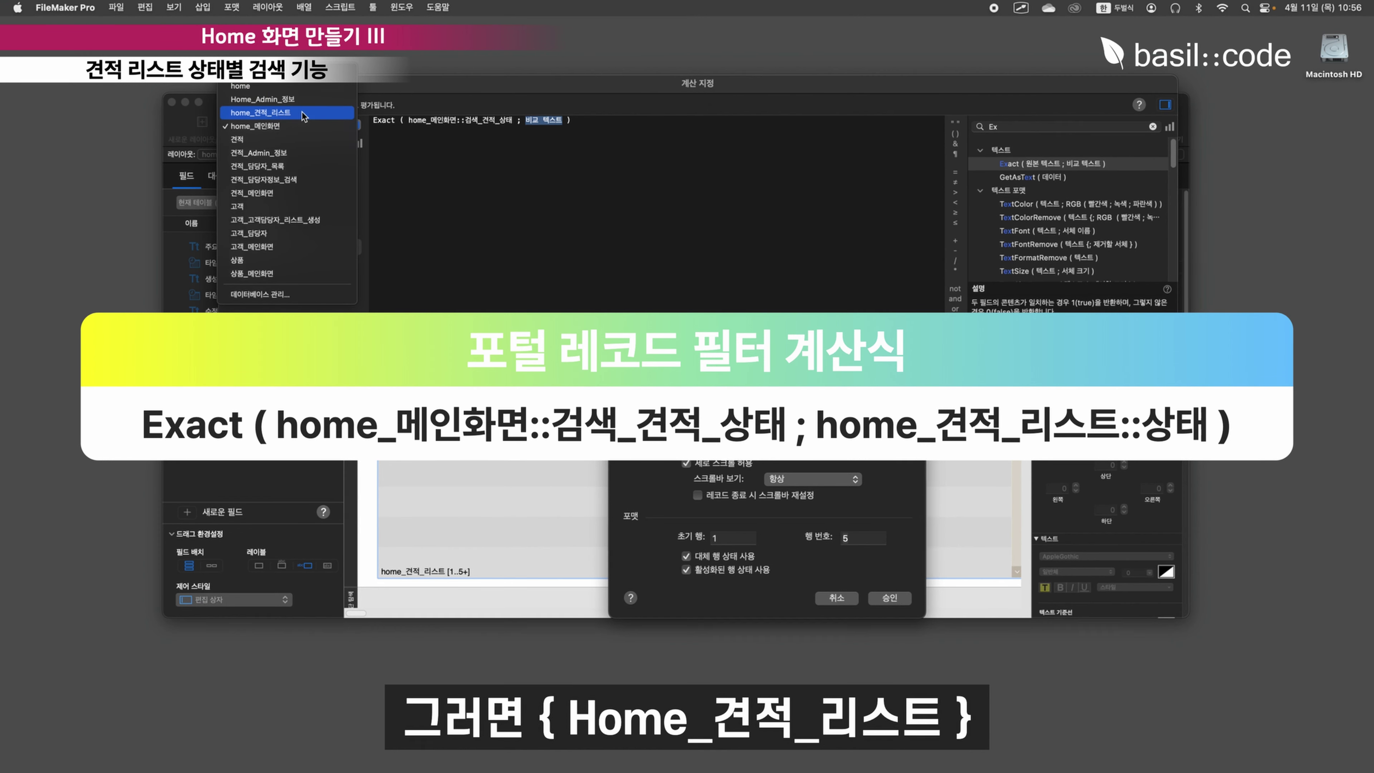
{"action": "left_click", "coordinate": [303, 114]}
{"action": "scroll", "coordinate": [284, 299], "scroll_direction": "down", "scroll_amount": 3}
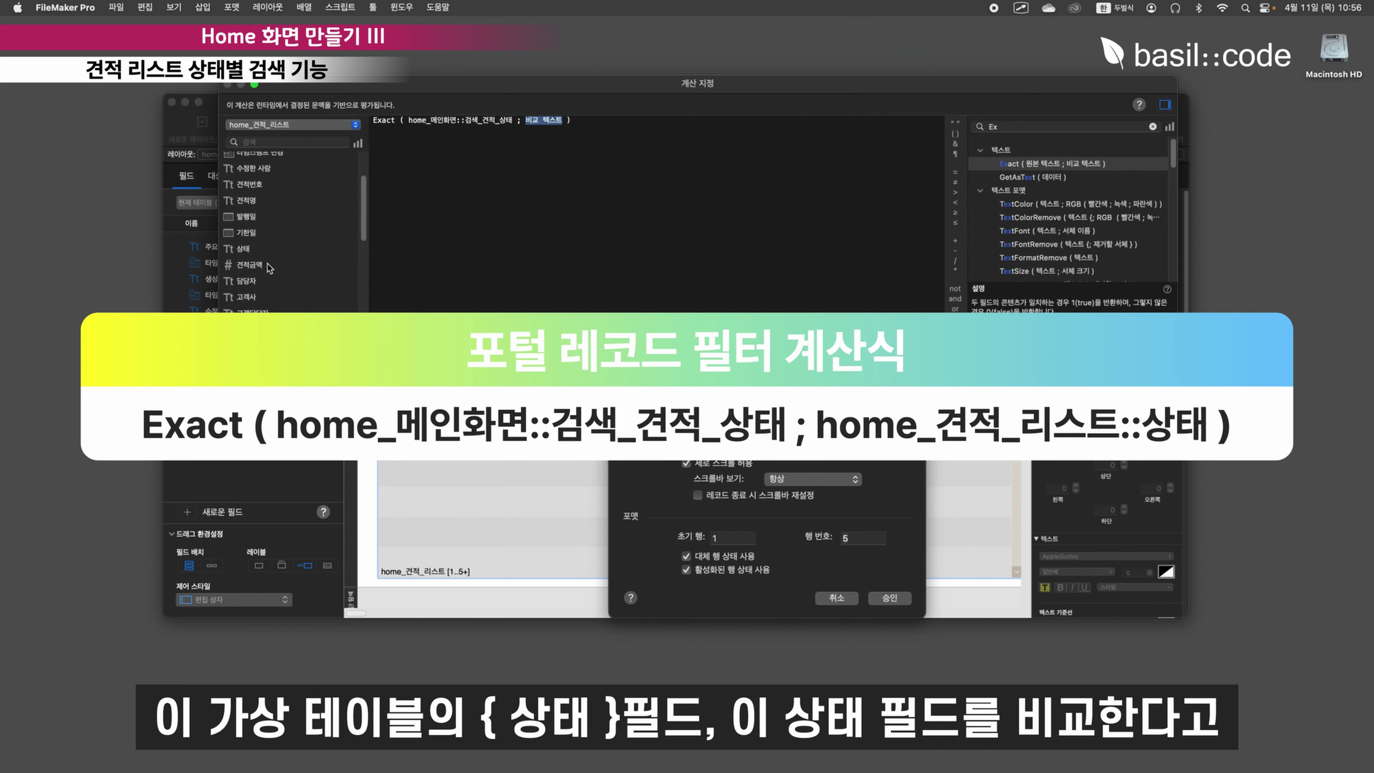
{"action": "left_click", "coordinate": [261, 250]}
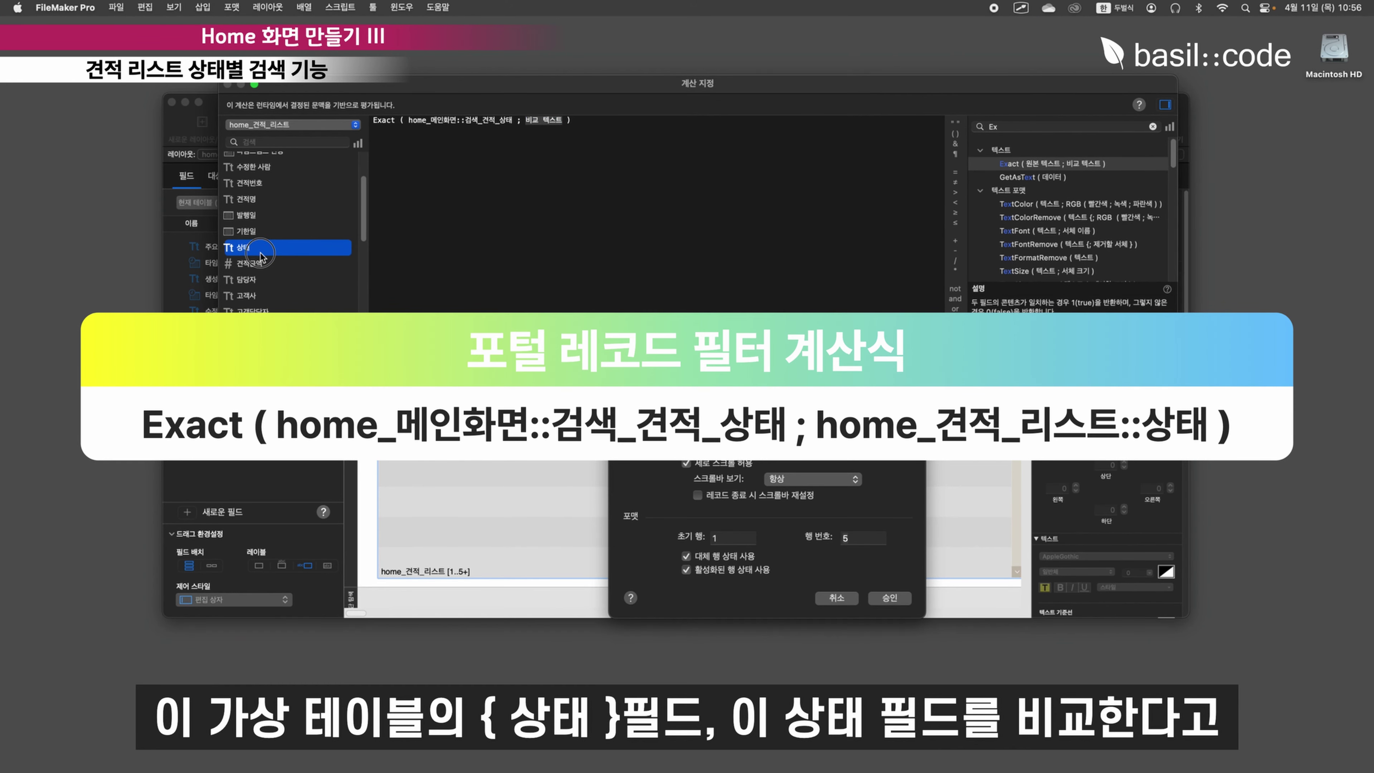
{"action": "double_click", "coordinate": [260, 250]}
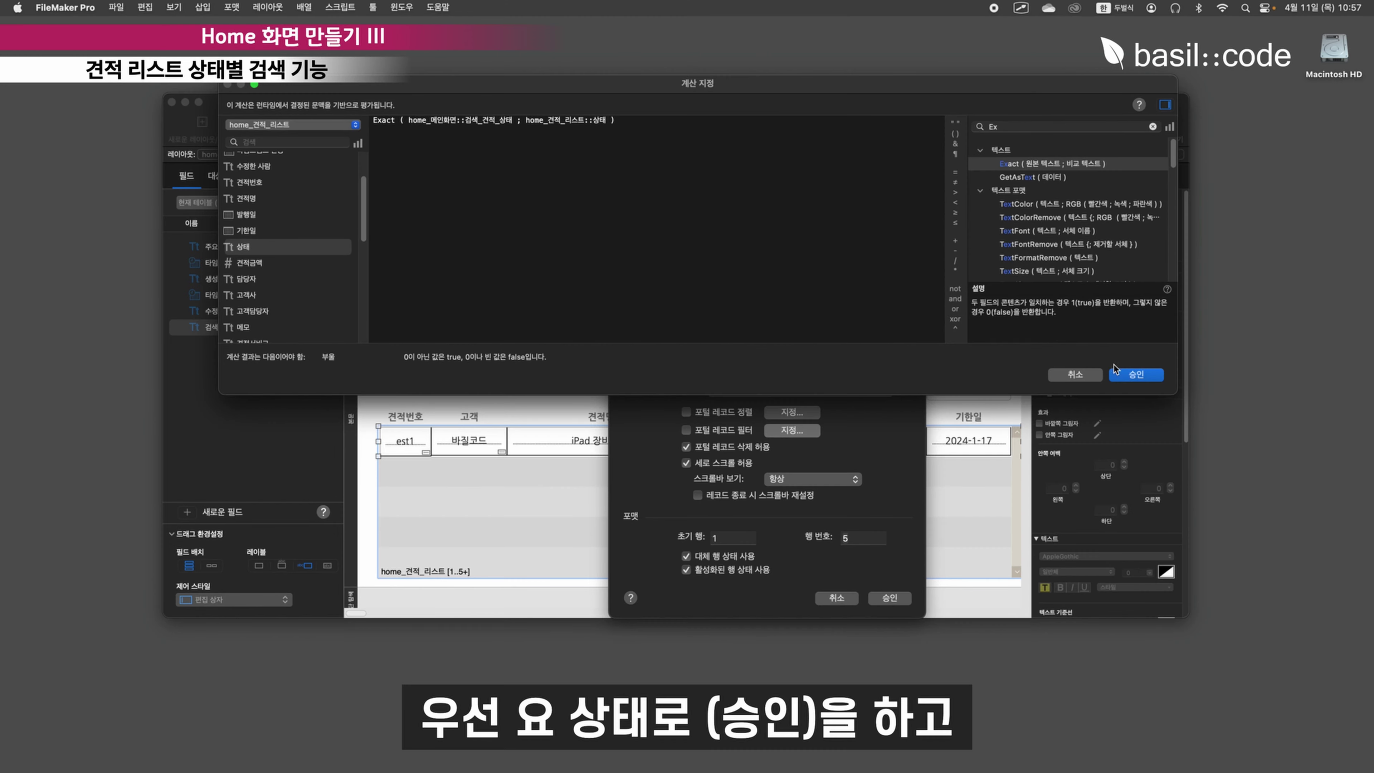
{"action": "left_click", "coordinate": [1136, 375]}
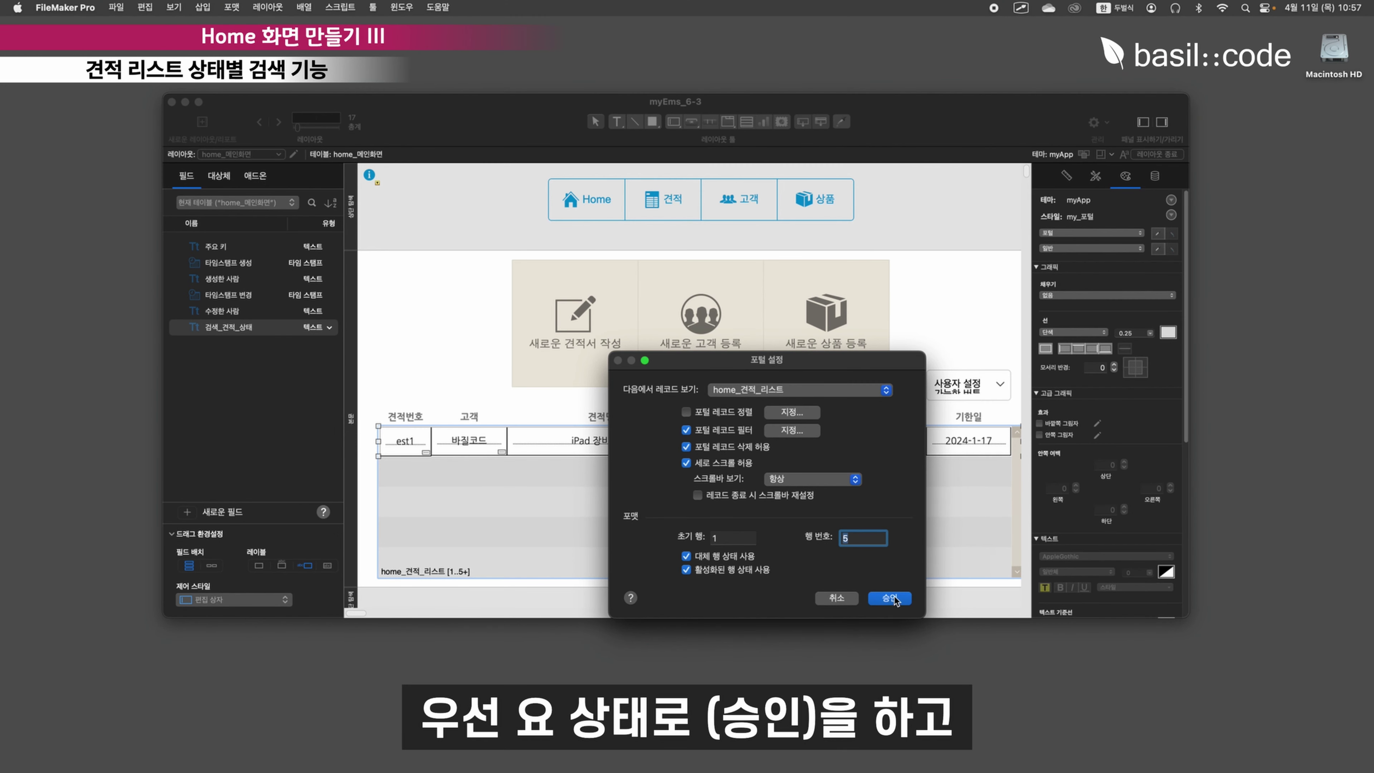
{"action": "left_click", "coordinate": [889, 598]}
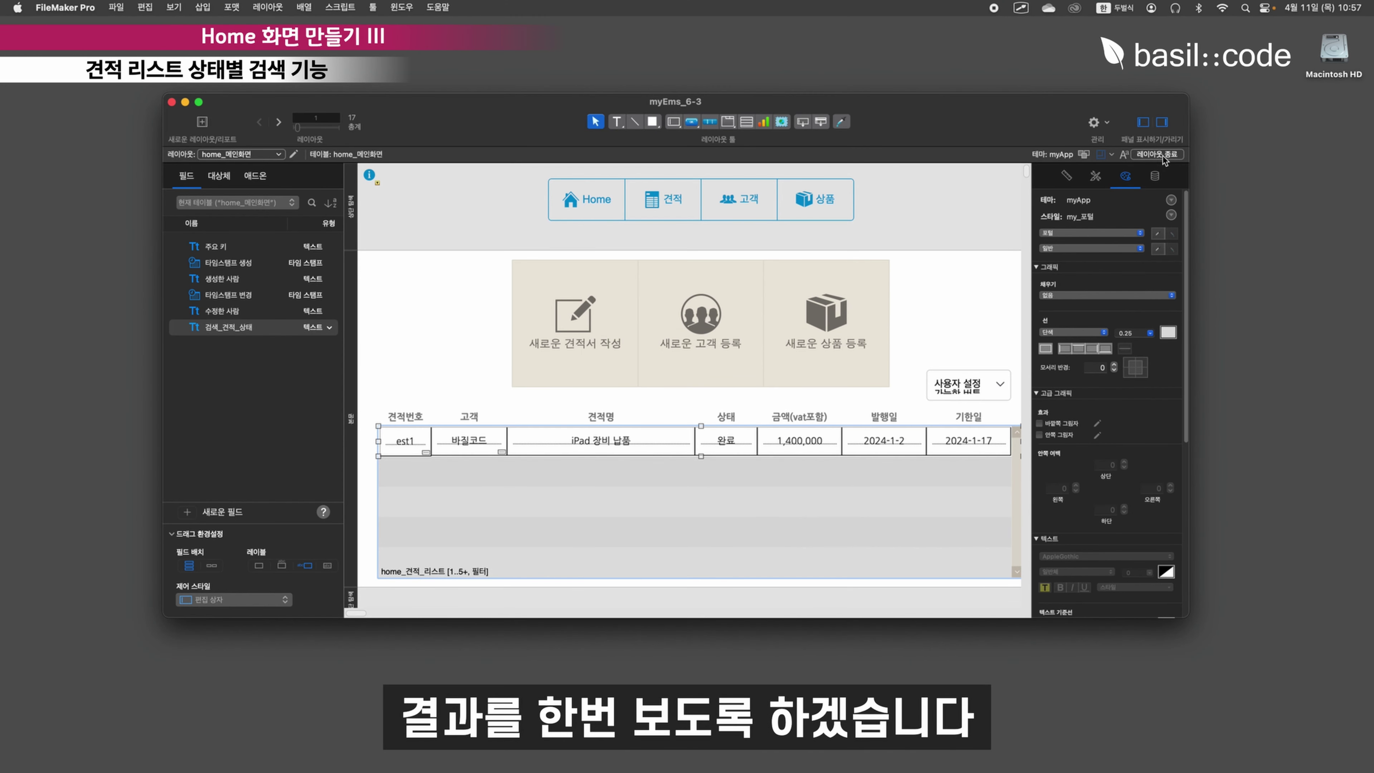
- Assign the existing 상태 value list to the 검색_견적_상태 pop-up menu and exit layout mode, saving the changes
{"action": "left_click", "coordinate": [977, 385]}
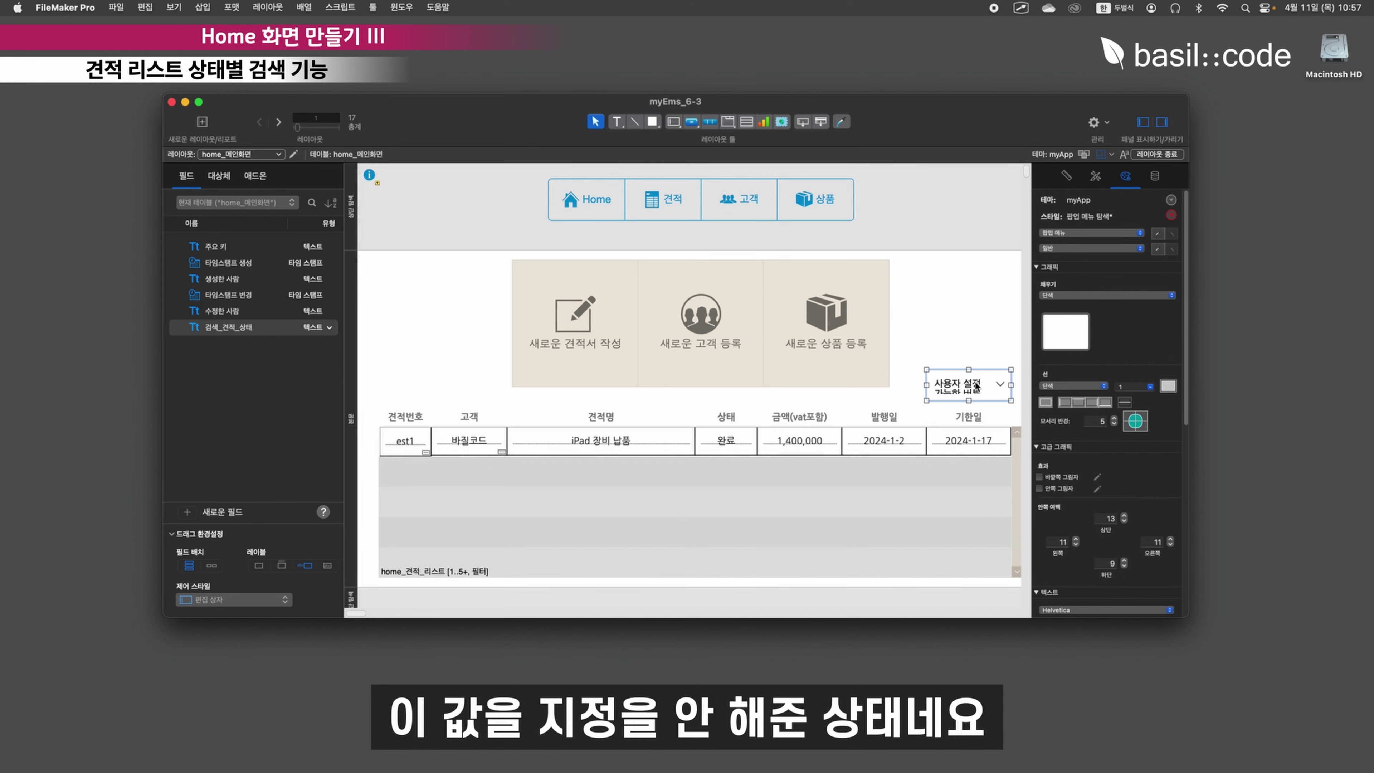
{"action": "left_click", "coordinate": [1157, 177]}
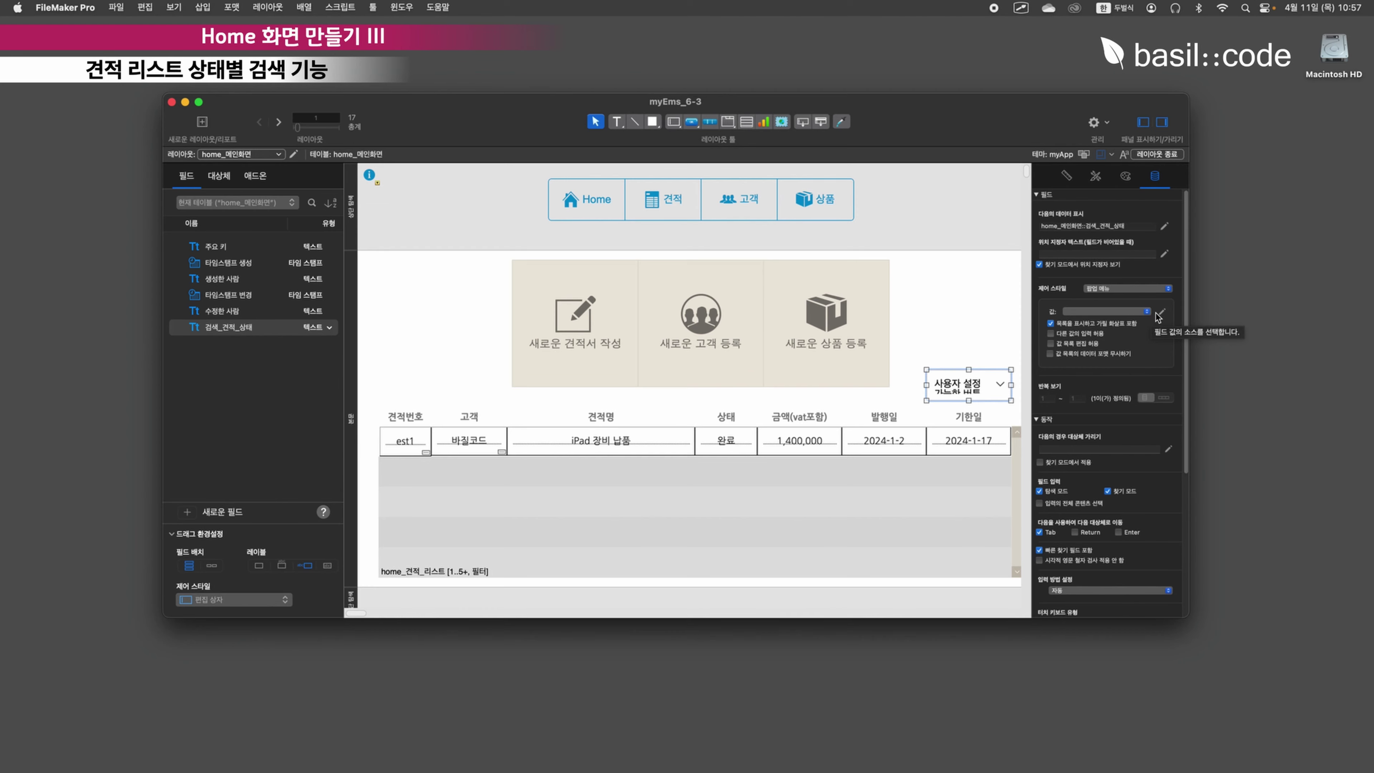
{"action": "left_click", "coordinate": [1163, 314]}
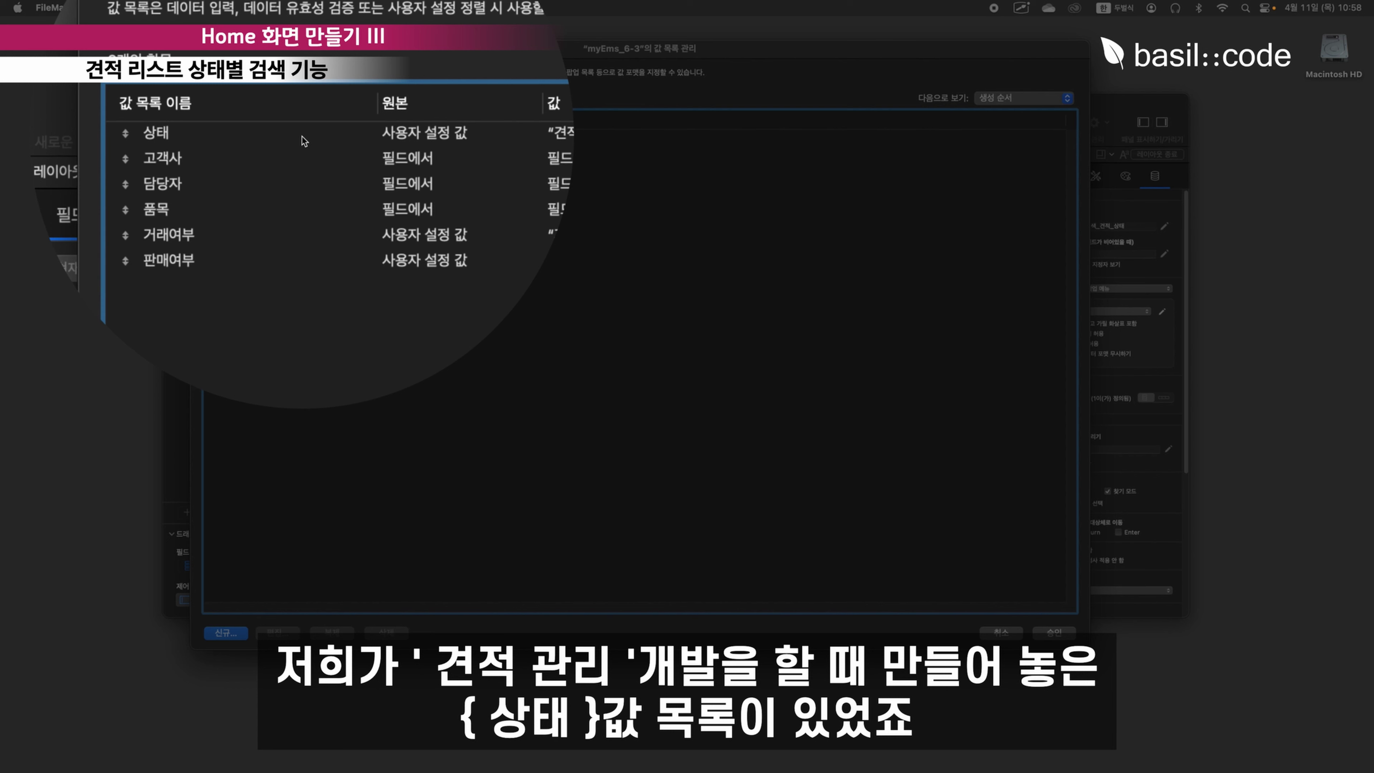
{"action": "left_click", "coordinate": [302, 138]}
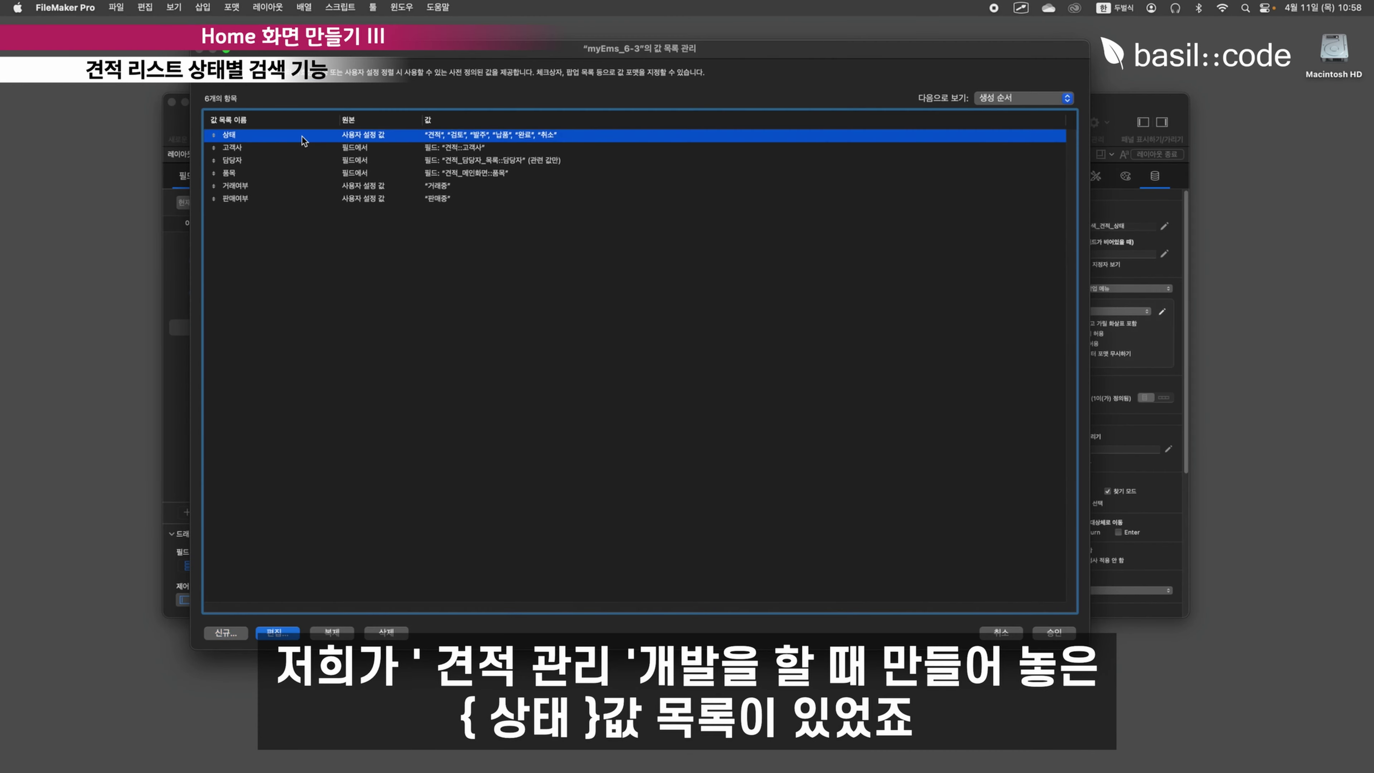
{"action": "left_click", "coordinate": [1052, 633]}
{"action": "left_click", "coordinate": [1157, 154]}
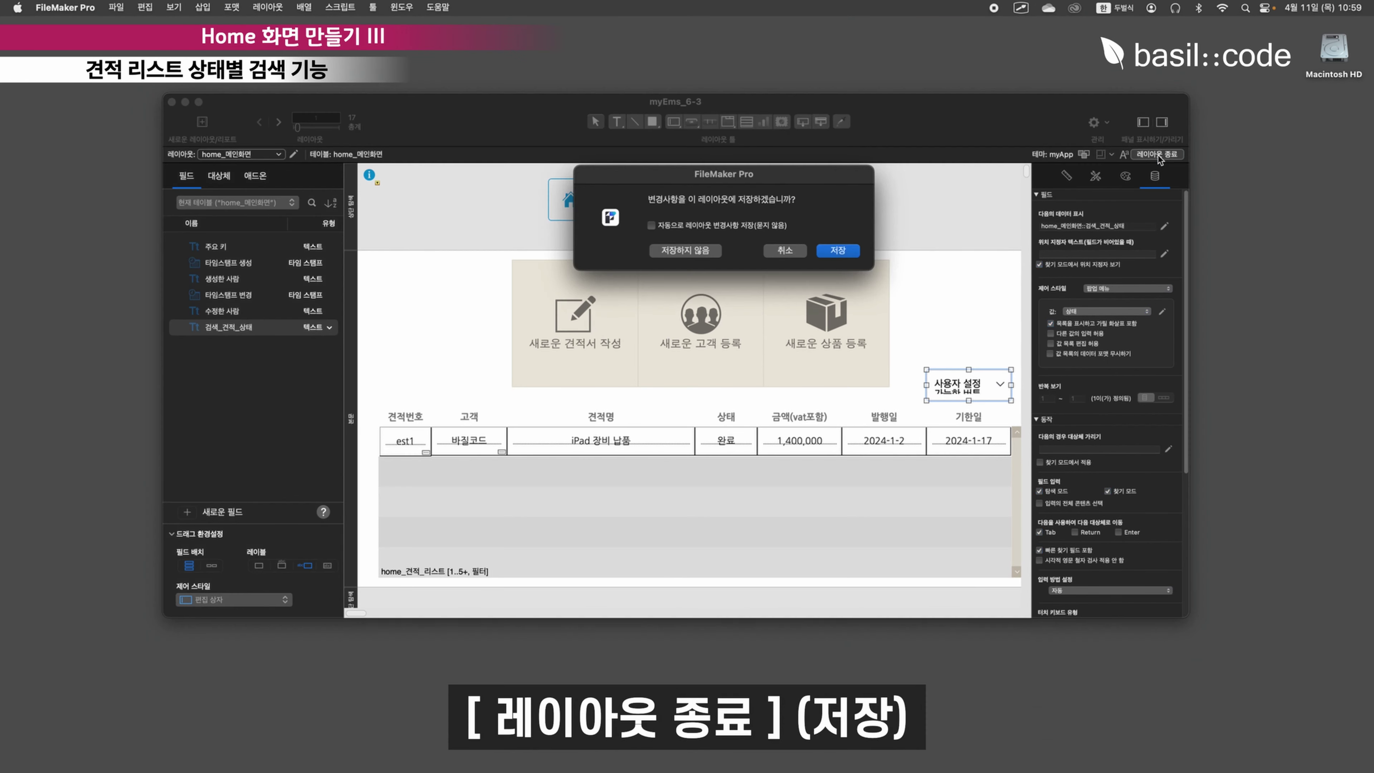
{"action": "key", "text": "Return"}
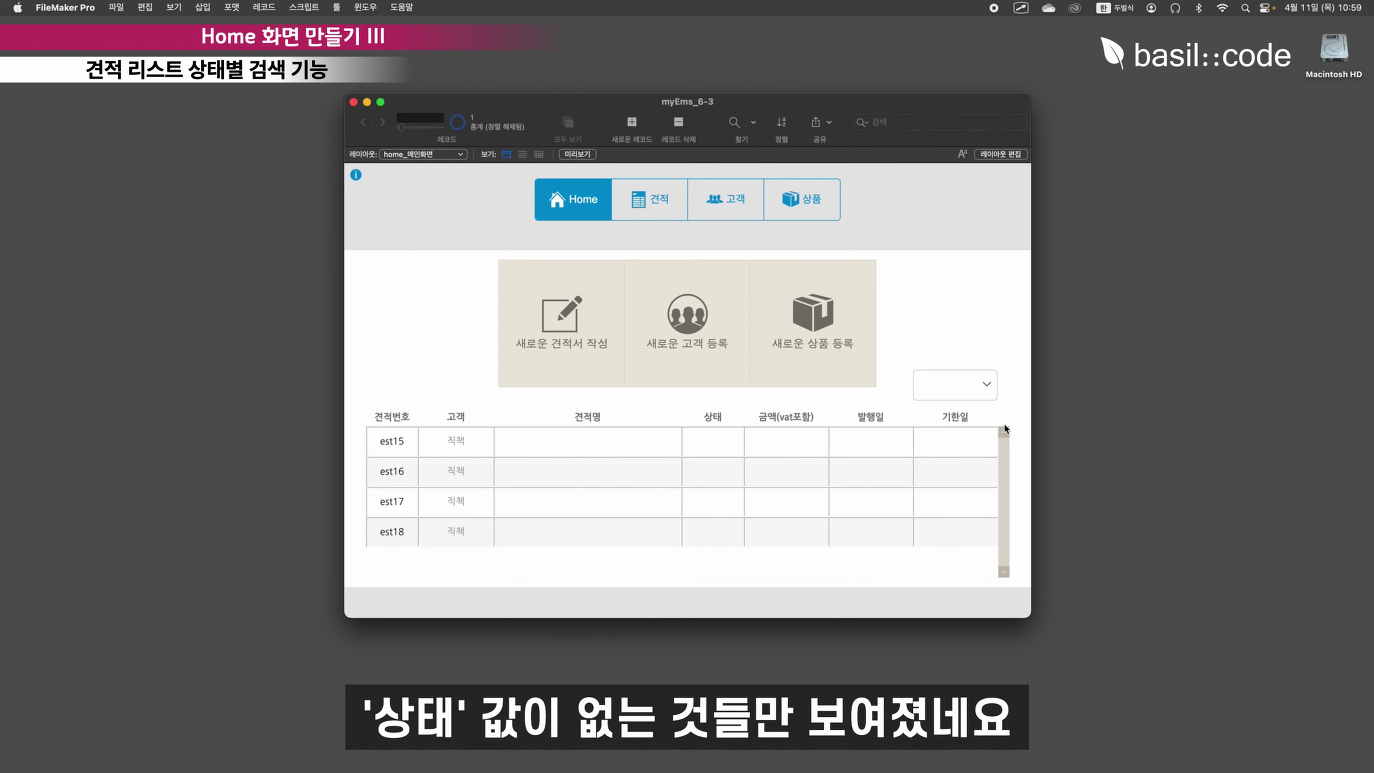
- Test the estimate portal's filter by choosing 견적, 검토 and 발주 one after another in the status pop-up menu
{"action": "left_click", "coordinate": [992, 387]}
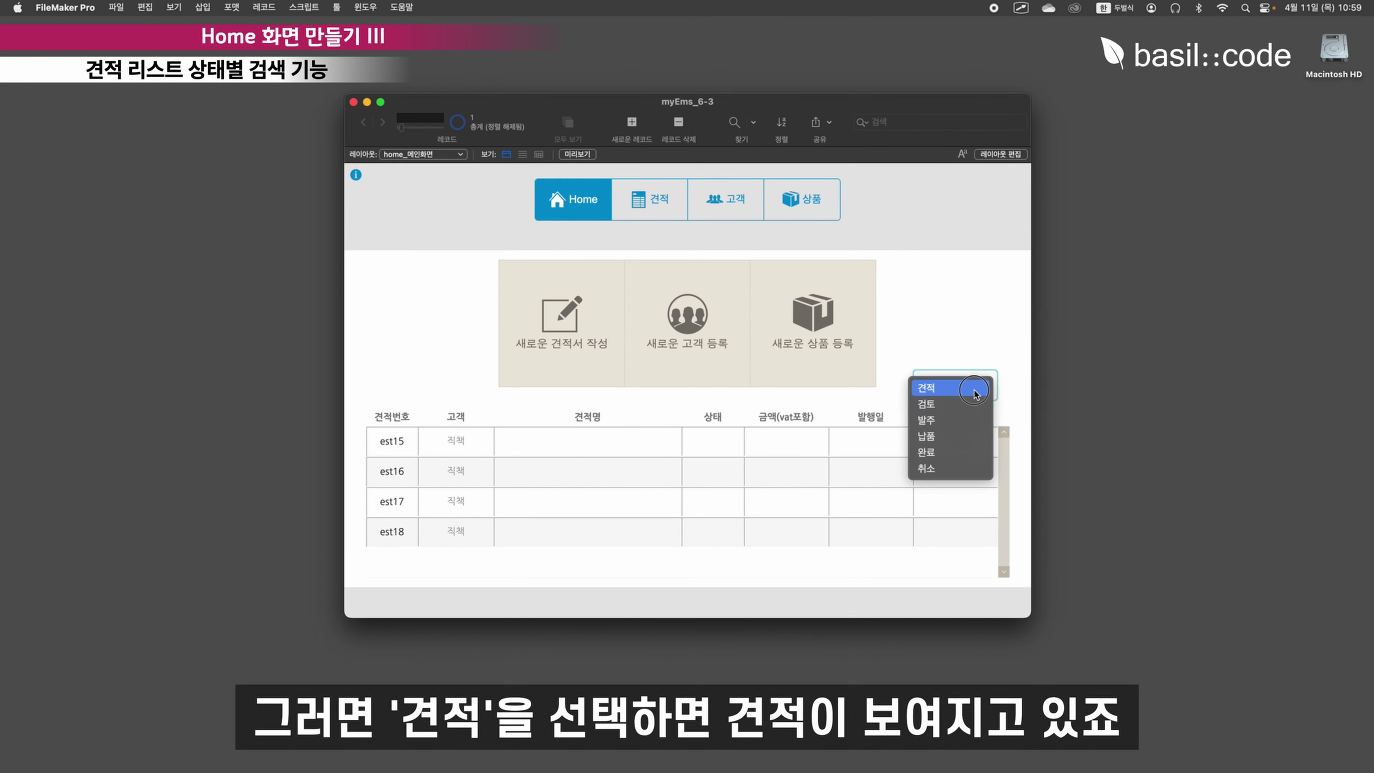
{"action": "left_click", "coordinate": [976, 392]}
{"action": "left_click", "coordinate": [896, 391]}
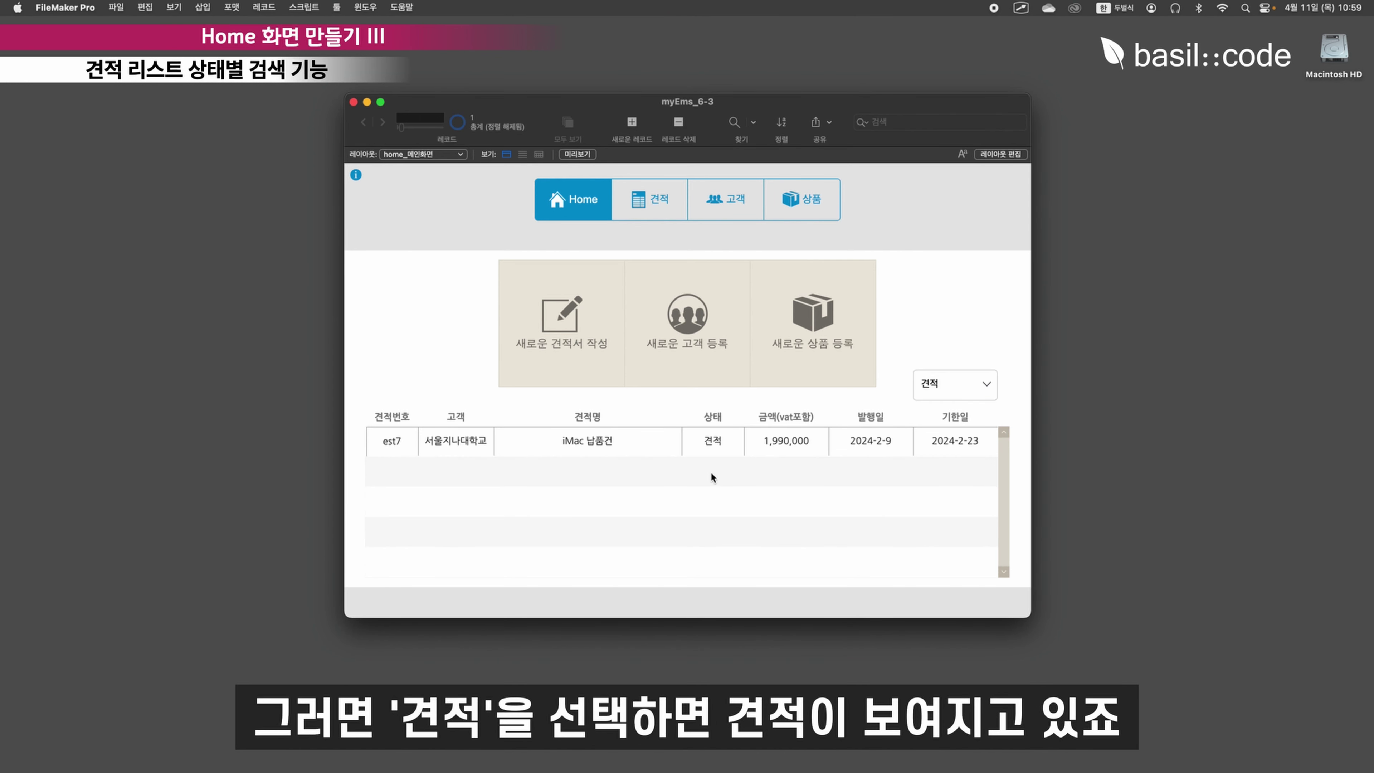
{"action": "left_click", "coordinate": [979, 389]}
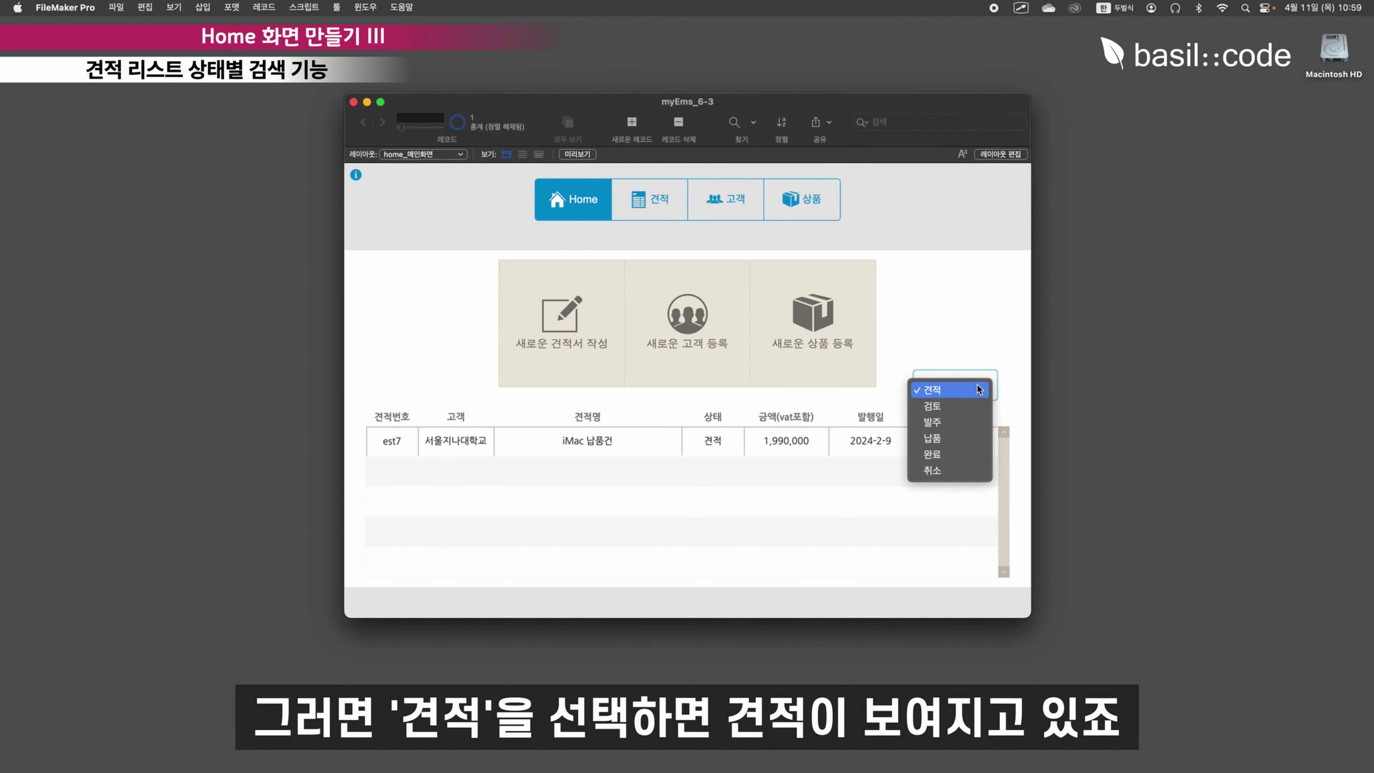
{"action": "left_click", "coordinate": [961, 407]}
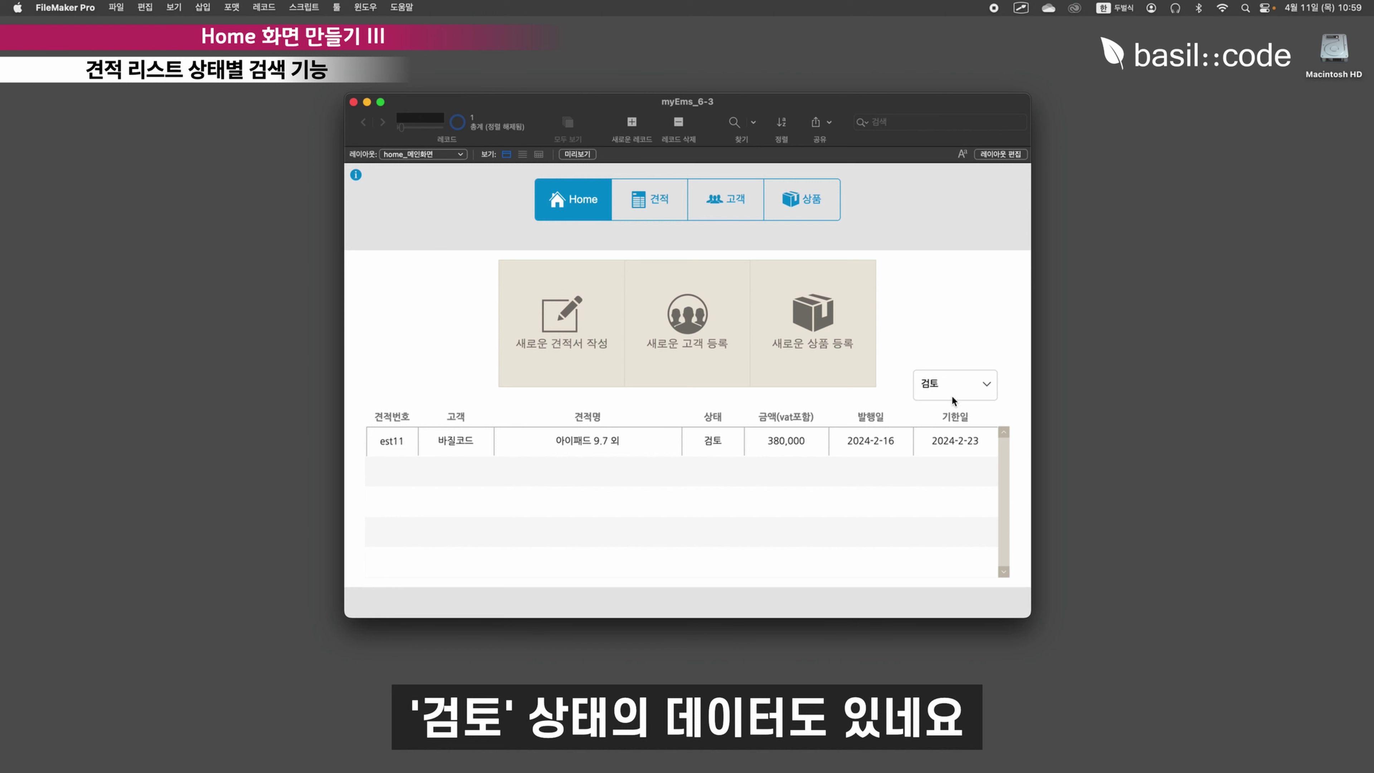
{"action": "left_click", "coordinate": [974, 385]}
{"action": "left_click", "coordinate": [976, 408]}
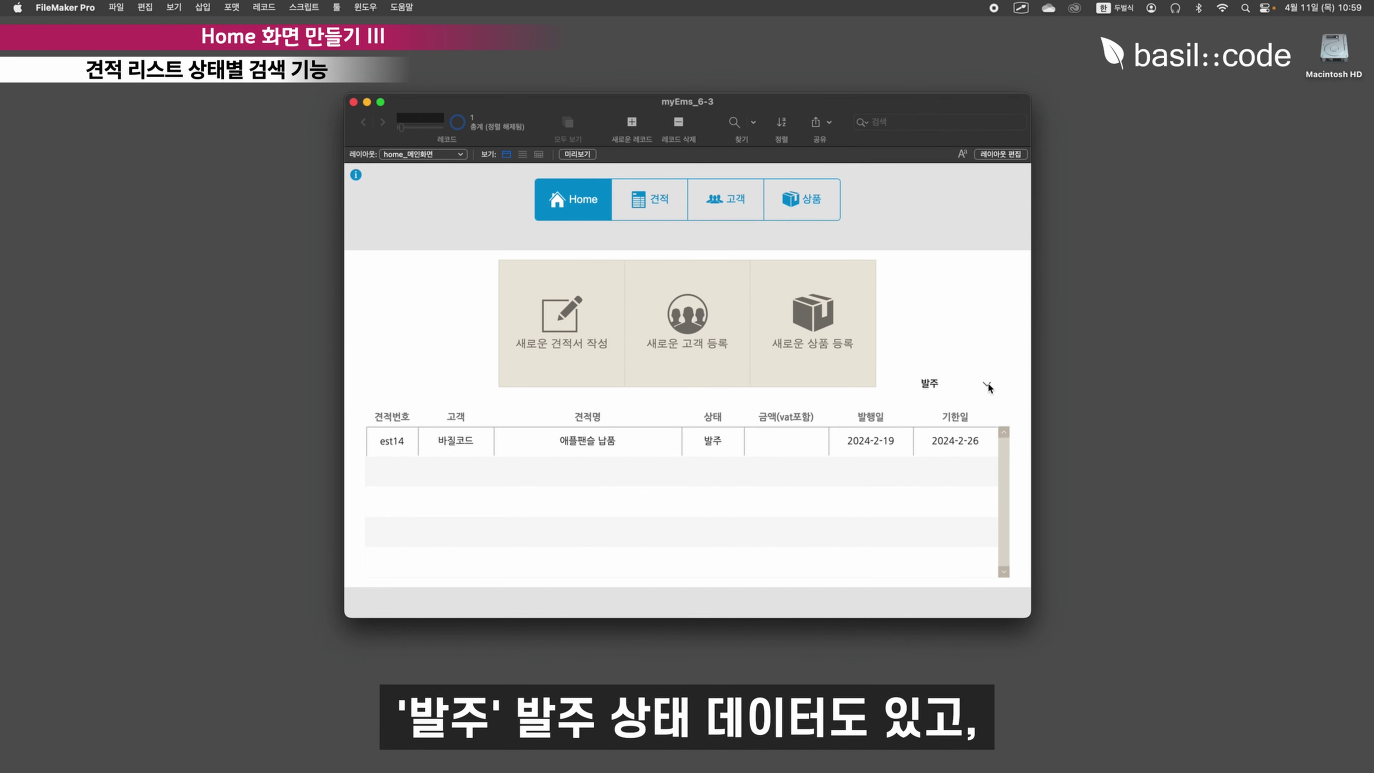
- Test the estimate portal's filter with one more status from the status pop-up menu
{"action": "left_click", "coordinate": [987, 386]}
{"action": "left_click", "coordinate": [968, 423]}
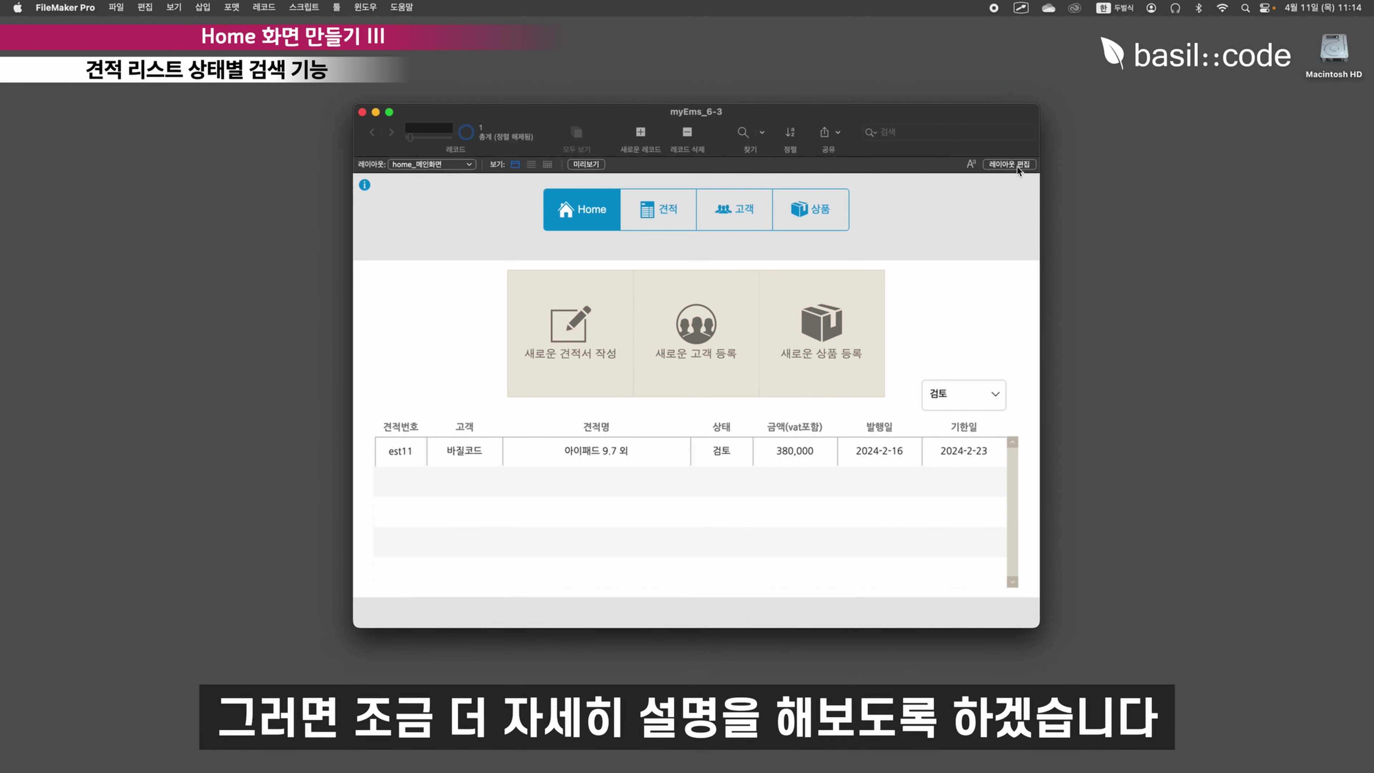
- Enter layout mode, duplicate the estimate list portal and place the copy directly beneath the original
{"action": "left_click", "coordinate": [1016, 167]}
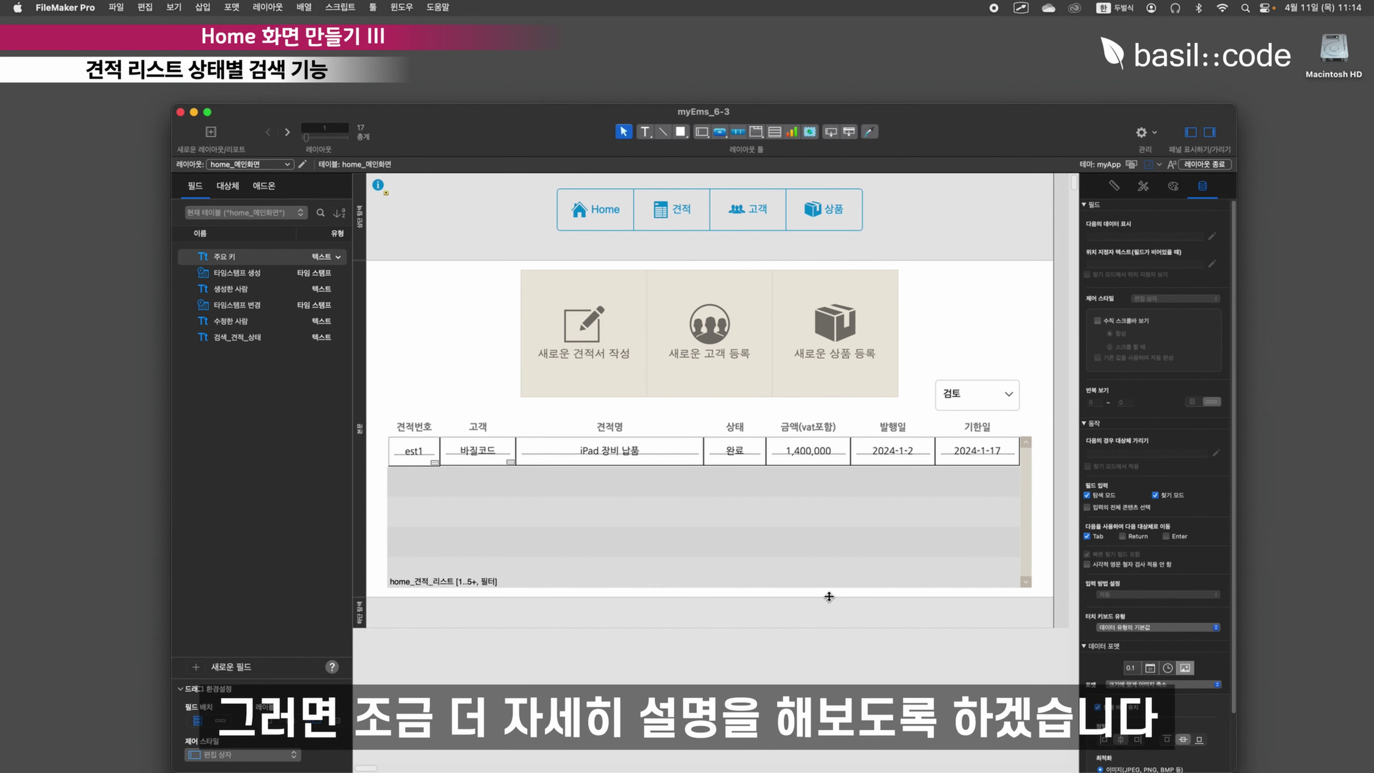
{"action": "left_click", "coordinate": [693, 507]}
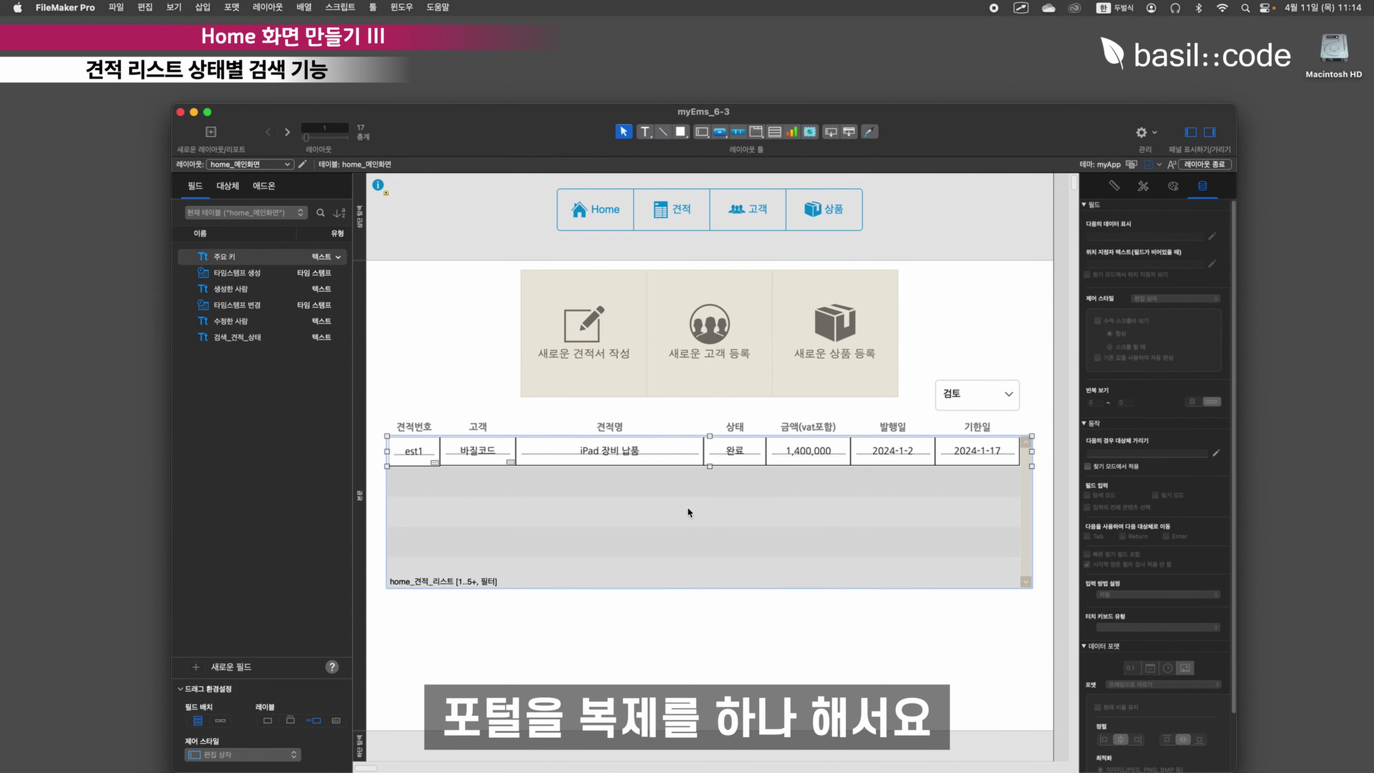
{"action": "key", "text": "super+d"}
{"action": "left_click_drag", "start_coordinate": [687, 505], "coordinate": [692, 662]}
{"action": "scroll", "coordinate": [638, 570], "scroll_direction": "down", "scroll_amount": 3}
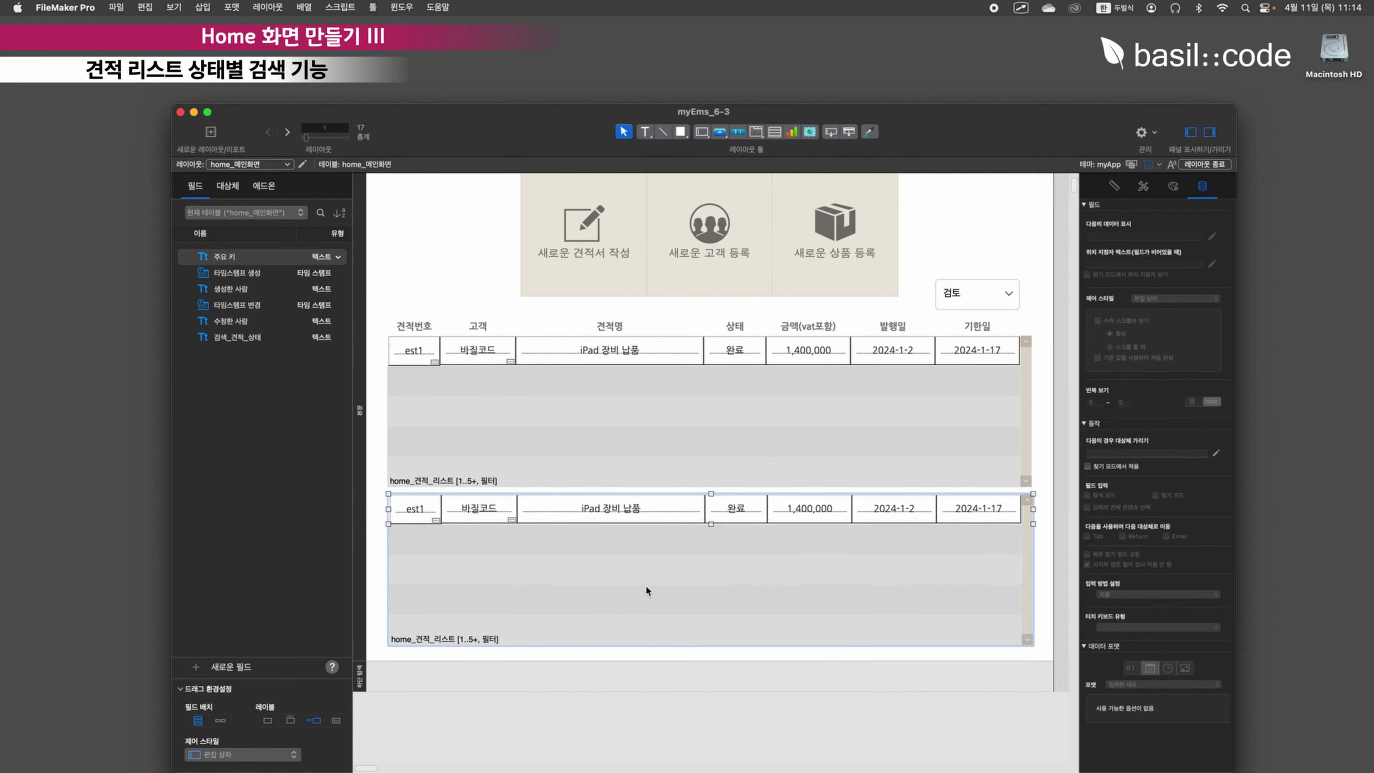
- Turn off the portal record filter (포털 레코드 필터) on the duplicate portal and exit layout mode, saving the changes
{"action": "double_click", "coordinate": [825, 572]}
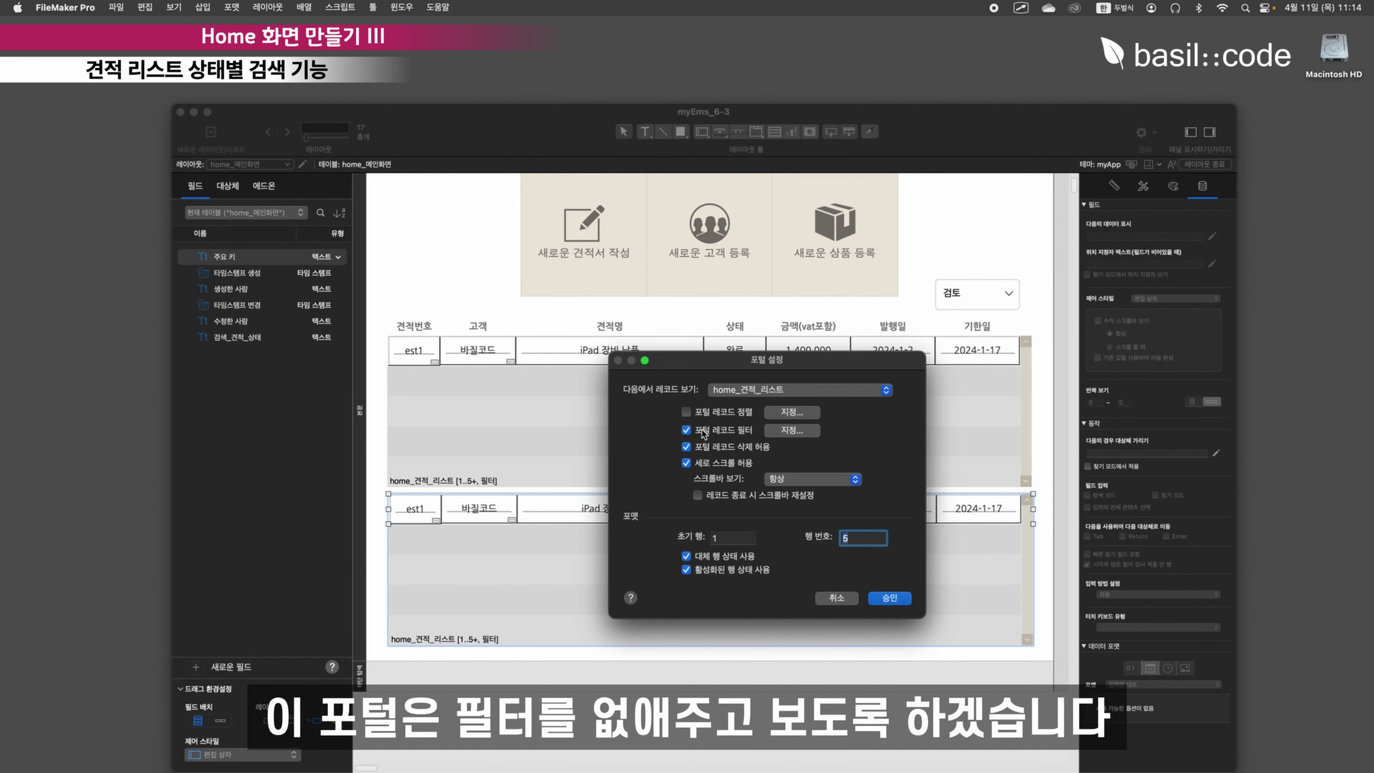
{"action": "left_click", "coordinate": [687, 430]}
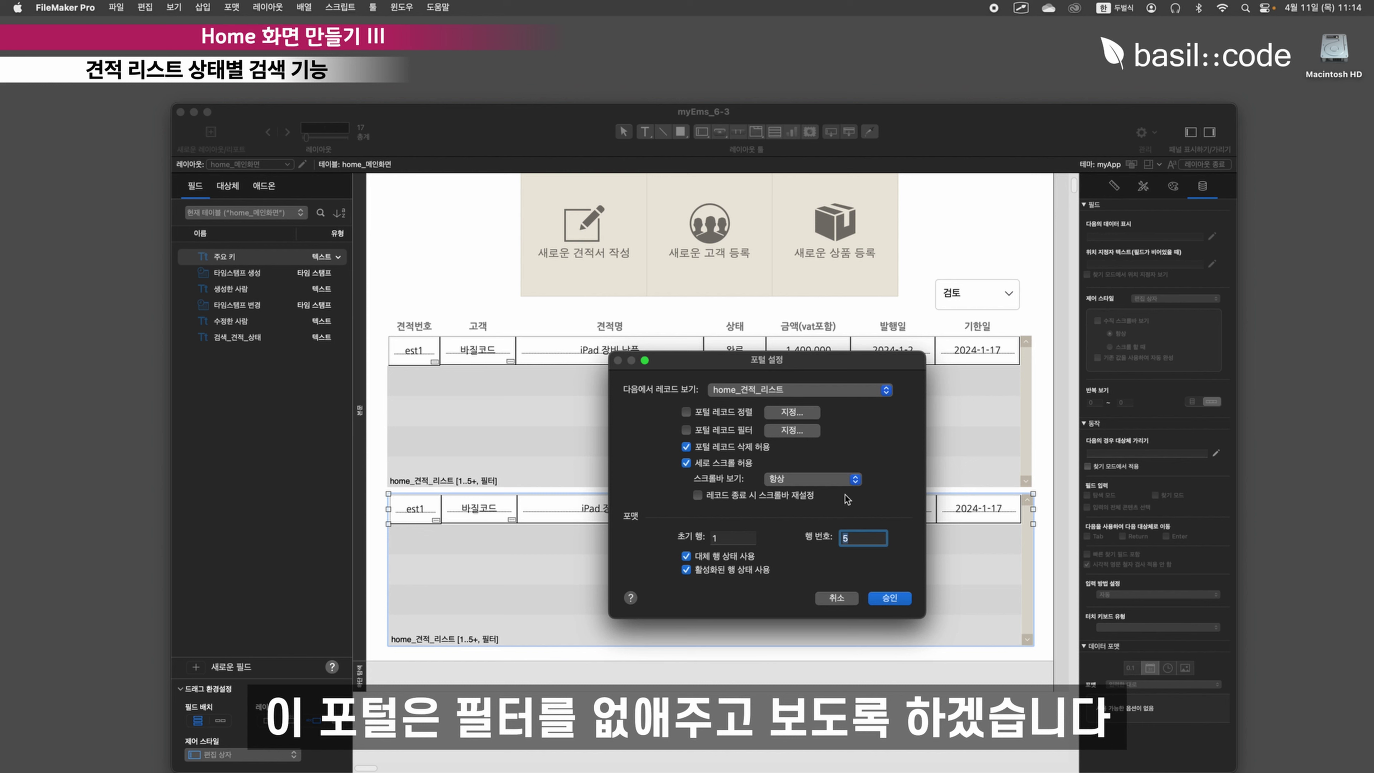
{"action": "left_click", "coordinate": [890, 597]}
{"action": "left_click", "coordinate": [1204, 164]}
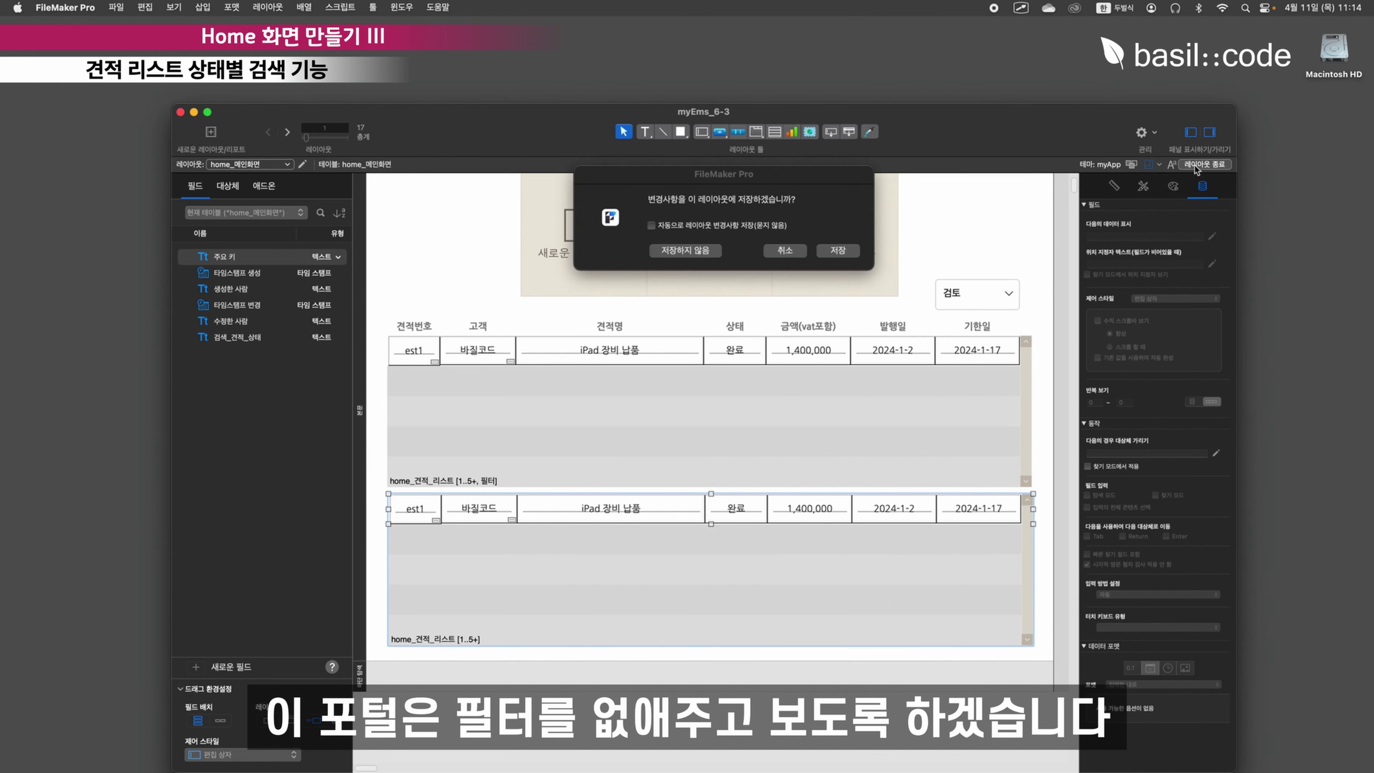
{"action": "left_click", "coordinate": [841, 257]}
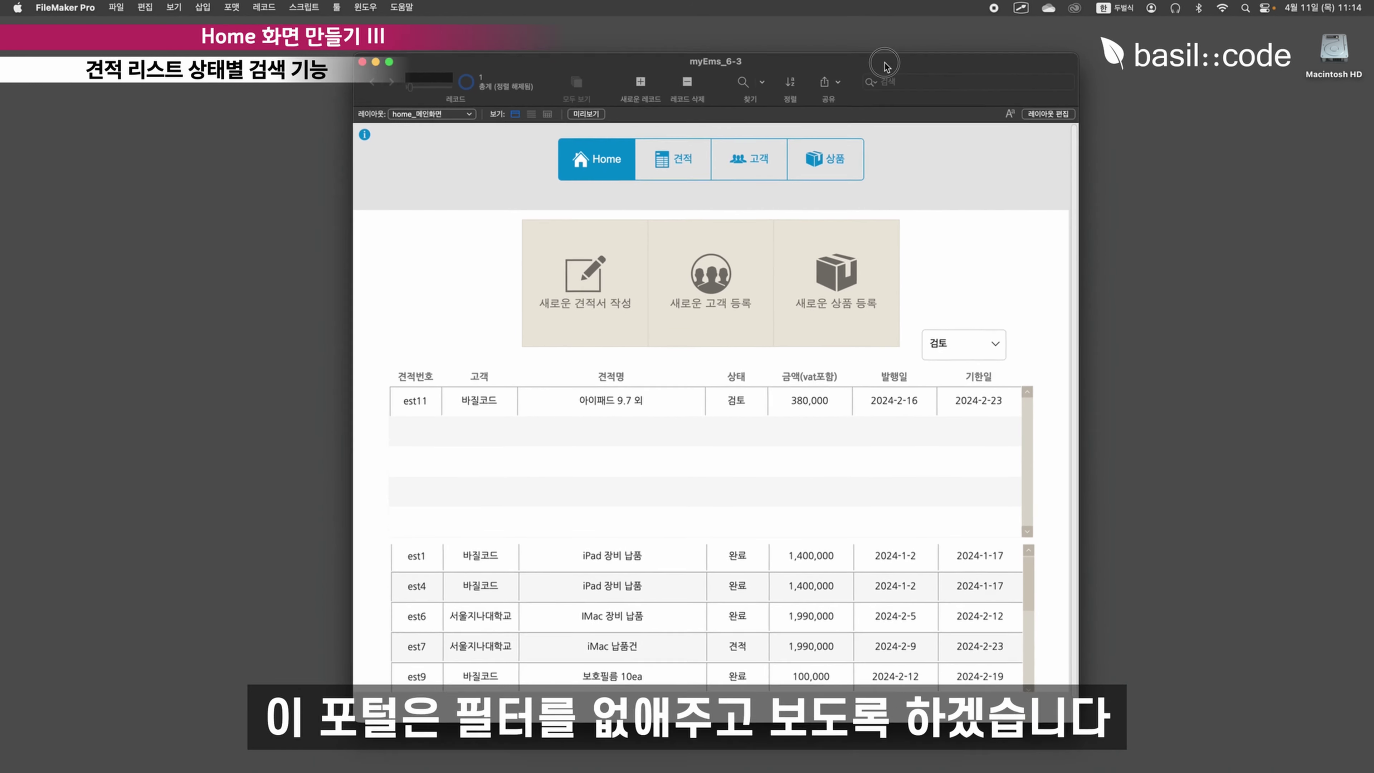
- Look through all records in the unfiltered lower portal and compare them with the filtered upper portal
{"action": "scroll", "coordinate": [749, 598], "scroll_direction": "up", "scroll_amount": 1}
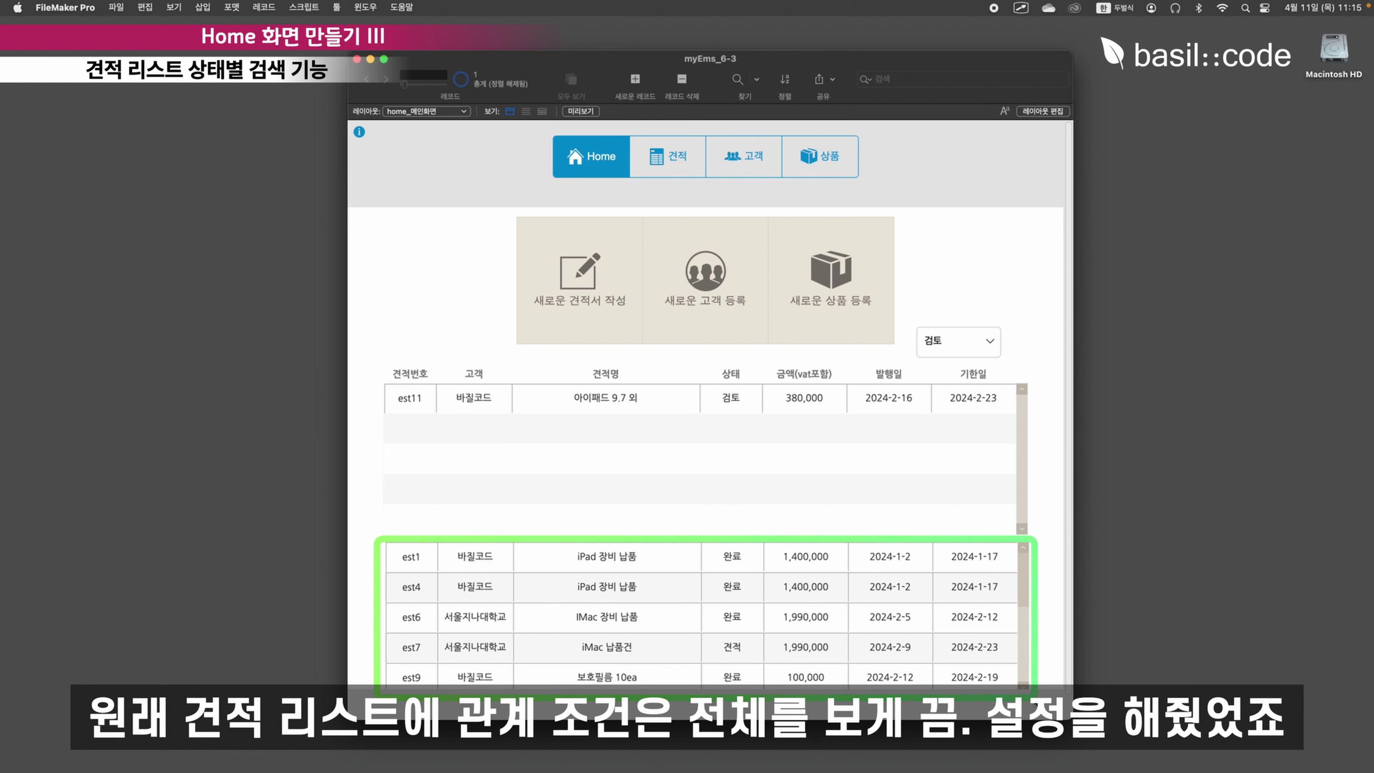
{"action": "scroll", "coordinate": [746, 632], "scroll_direction": "down", "scroll_amount": 3}
{"action": "scroll", "coordinate": [745, 630], "scroll_direction": "up", "scroll_amount": 3}
{"action": "scroll", "coordinate": [743, 630], "scroll_direction": "down", "scroll_amount": 5}
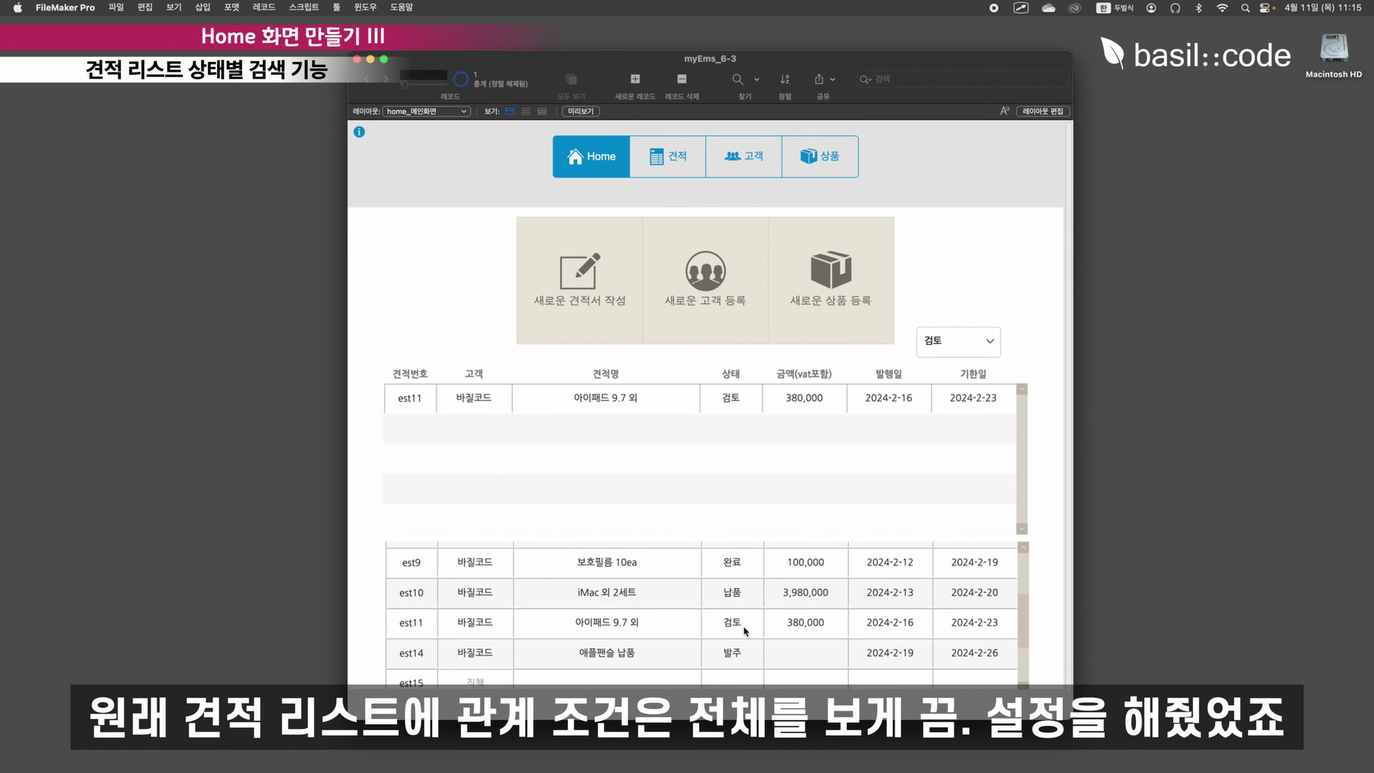
{"action": "scroll", "coordinate": [744, 630], "scroll_direction": "up", "scroll_amount": 5}
{"action": "scroll", "coordinate": [742, 625], "scroll_direction": "down", "scroll_amount": 5}
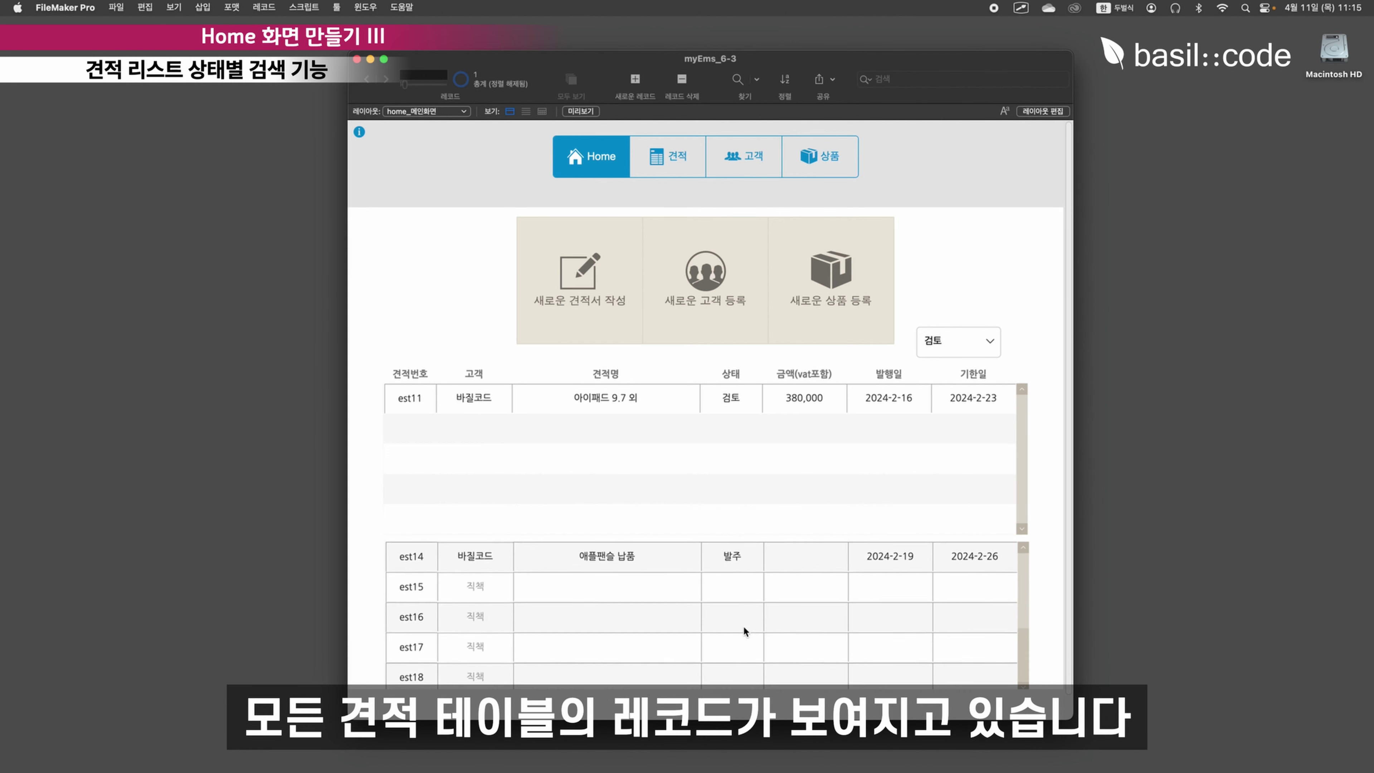
{"action": "scroll", "coordinate": [743, 625], "scroll_direction": "up", "scroll_amount": 5}
{"action": "scroll", "coordinate": [743, 625], "scroll_direction": "down", "scroll_amount": 5}
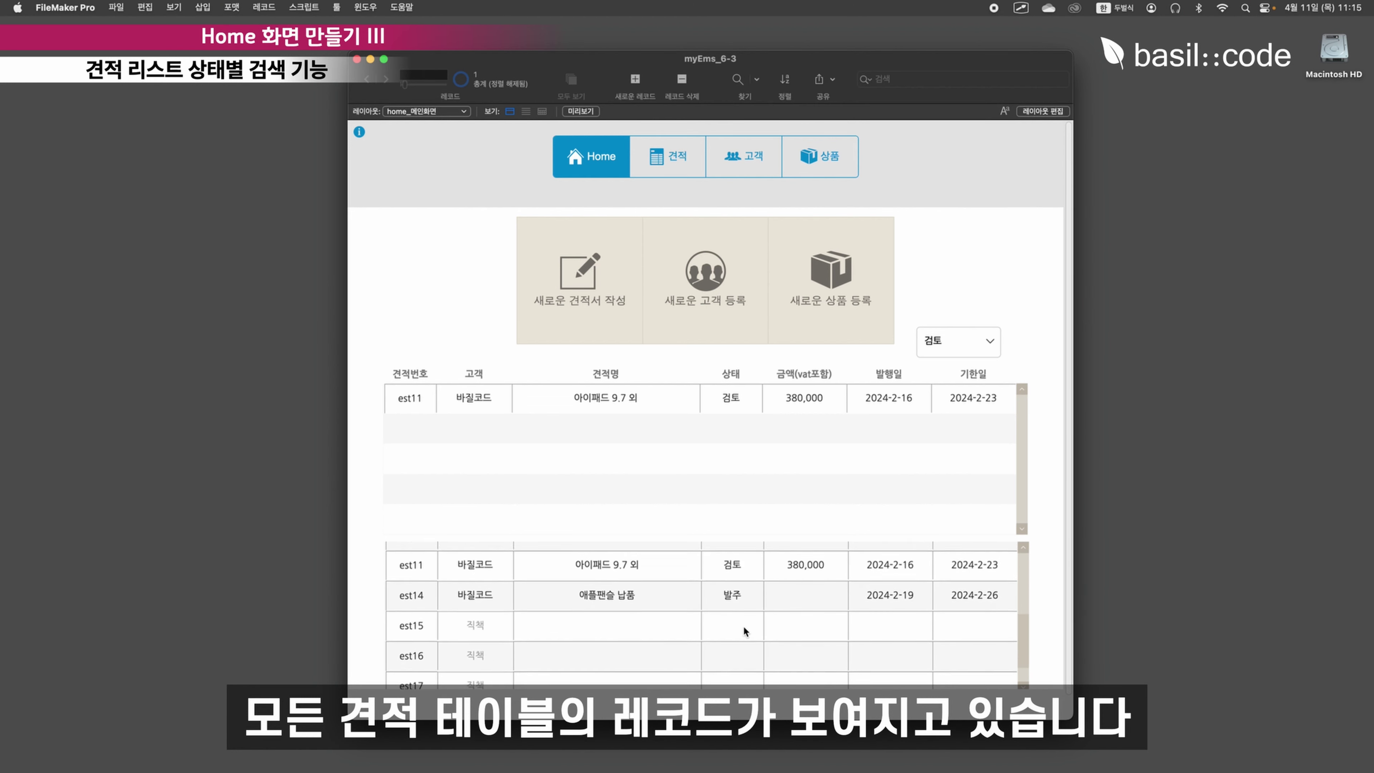
{"action": "scroll", "coordinate": [742, 625], "scroll_direction": "up", "scroll_amount": 5}
{"action": "mouse_move", "coordinate": [374, 380]}
{"action": "left_mouse_down"}
{"action": "mouse_move", "coordinate": [438, 420]}
{"action": "mouse_move", "coordinate": [1032, 541]}
{"action": "left_mouse_up"}
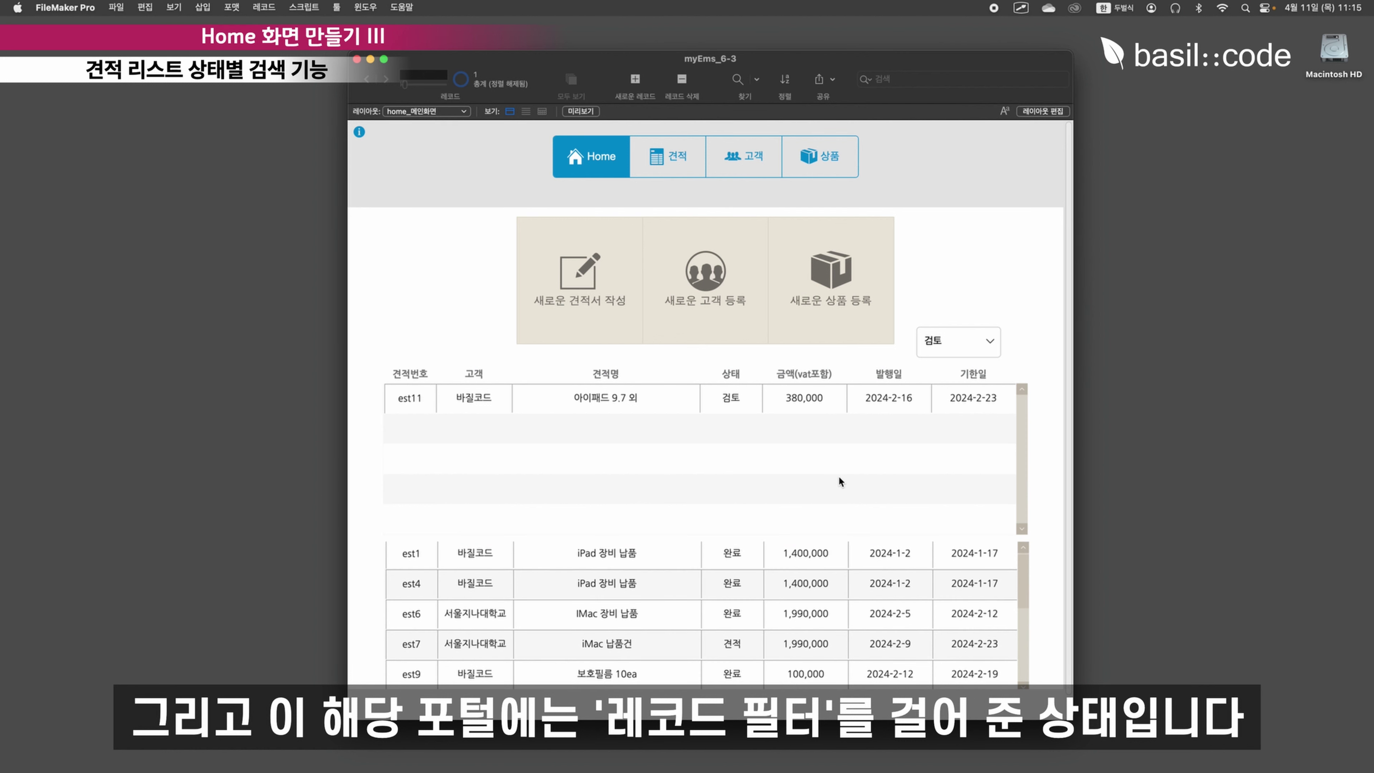
- Choose 견적 in the status pop-up menu and commit it to compare the filtered portal with the full list
{"action": "left_click", "coordinate": [990, 342]}
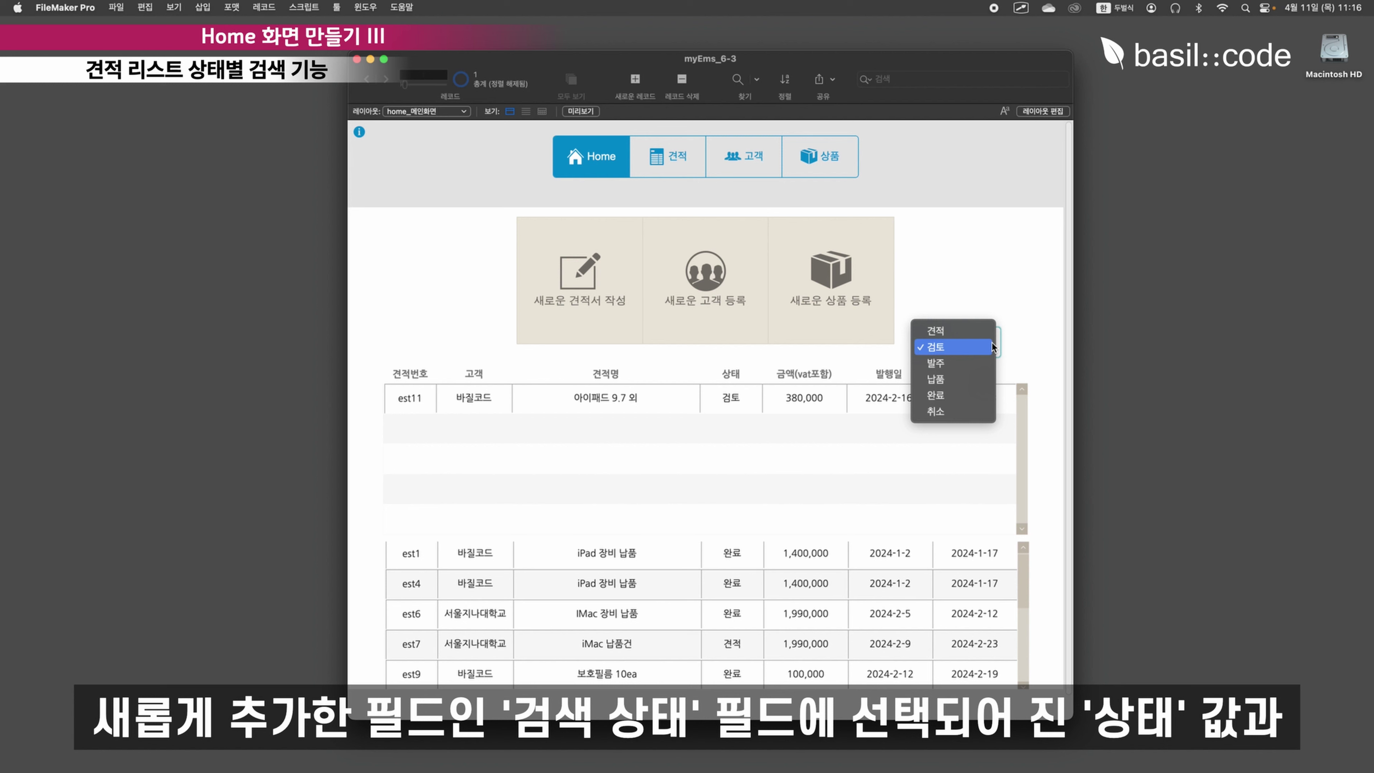
{"action": "left_click", "coordinate": [982, 333]}
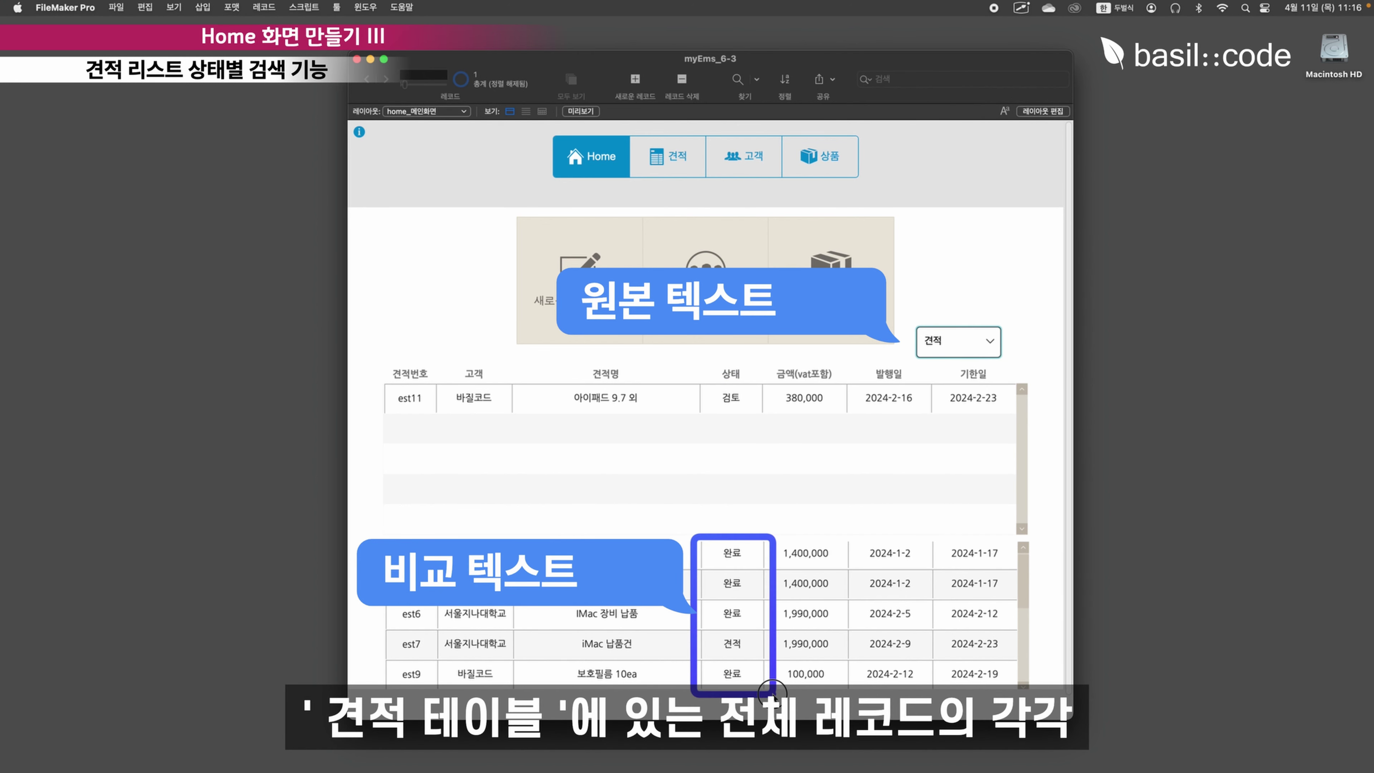
{"action": "left_click", "coordinate": [771, 693]}
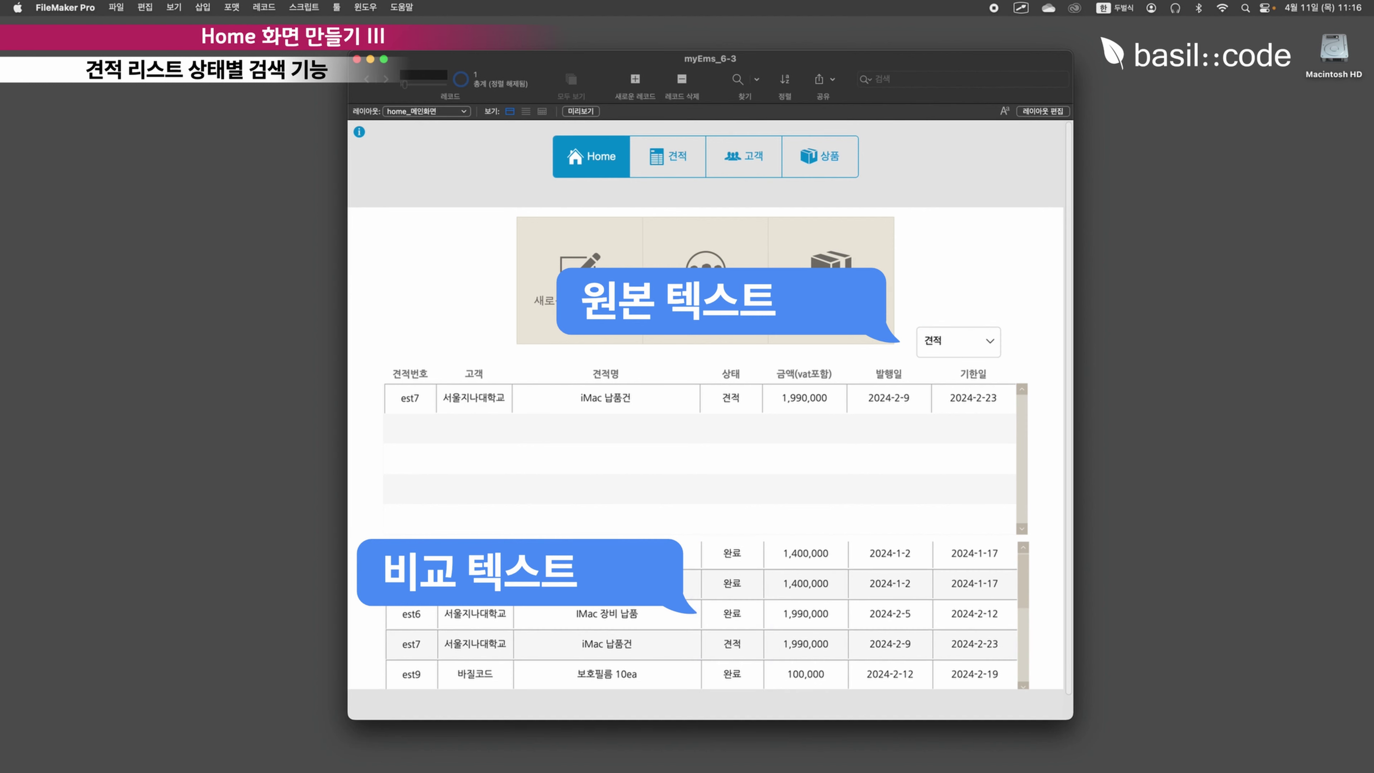
{"action": "left_click_drag", "start_coordinate": [359, 535], "coordinate": [1018, 571]}
{"action": "left_click_drag", "start_coordinate": [354, 567], "coordinate": [1050, 606]}
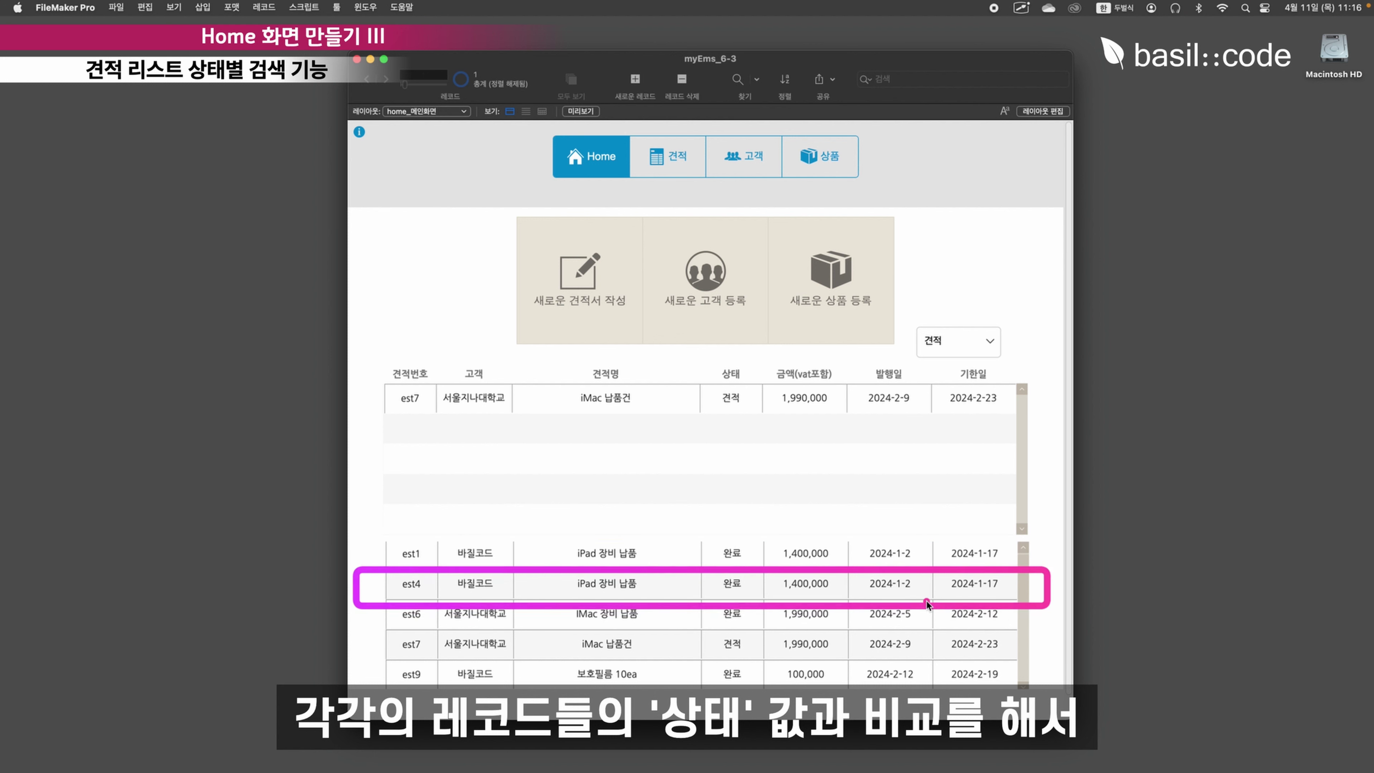
{"action": "left_click_drag", "start_coordinate": [690, 567], "coordinate": [765, 605]}
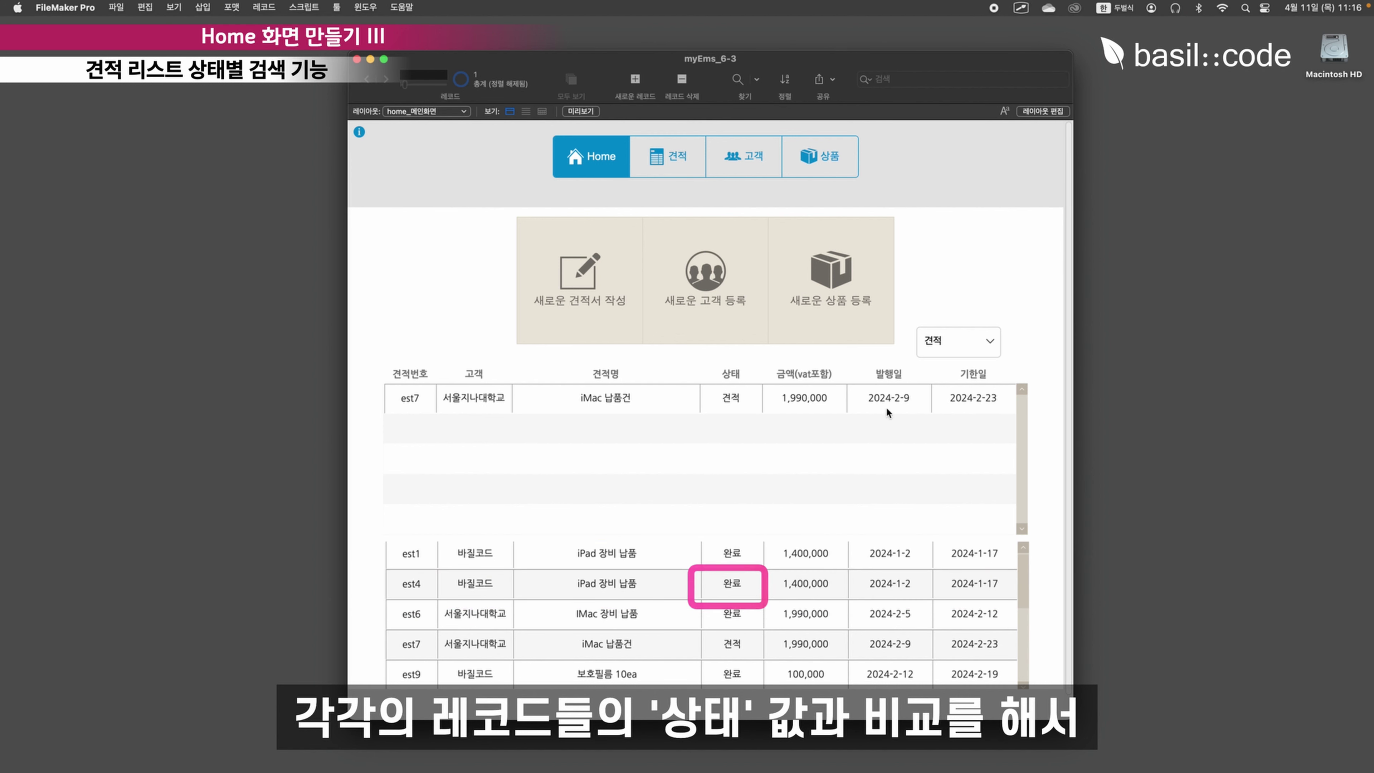
{"action": "mouse_move", "coordinate": [913, 313]}
{"action": "left_mouse_down"}
{"action": "mouse_move", "coordinate": [974, 369]}
{"action": "mouse_move", "coordinate": [1008, 363]}
{"action": "left_mouse_up"}
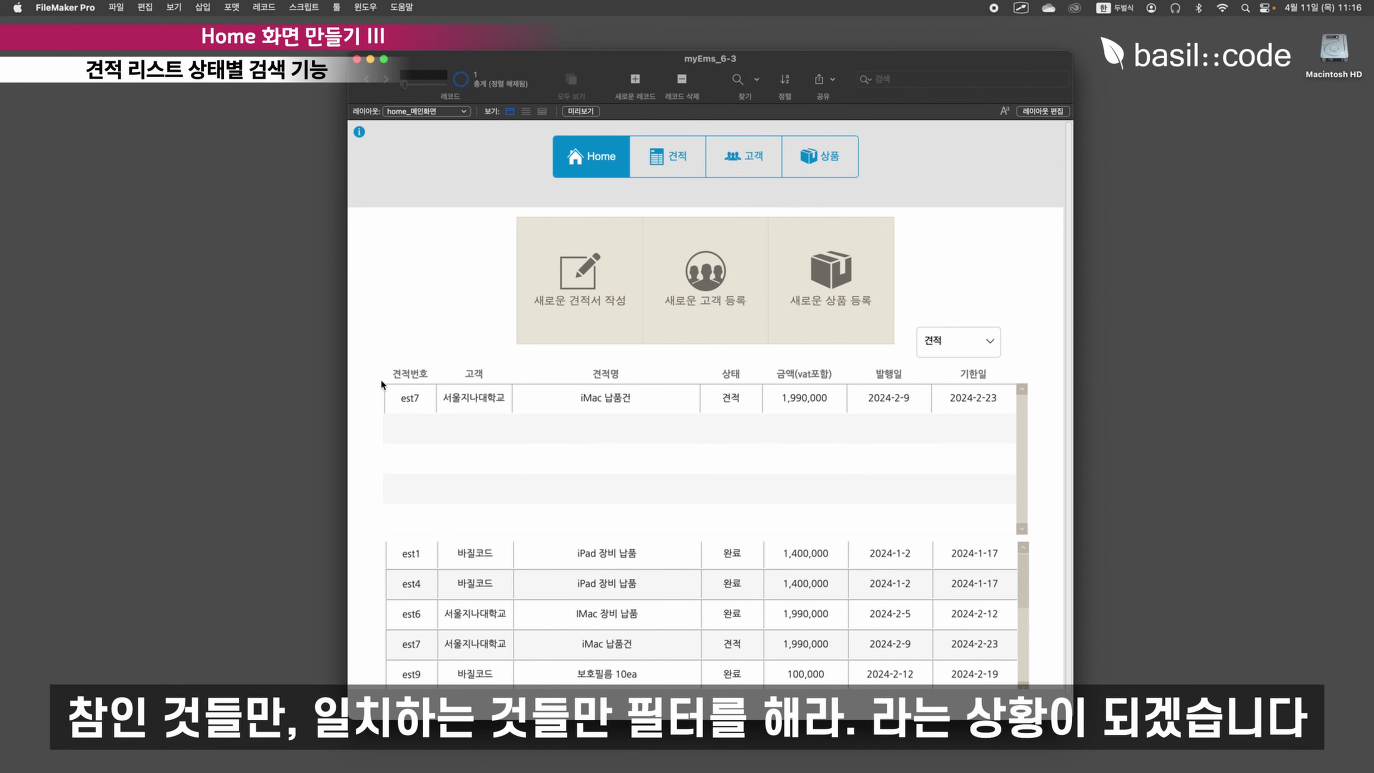
{"action": "left_click_drag", "start_coordinate": [381, 384], "coordinate": [1029, 536]}
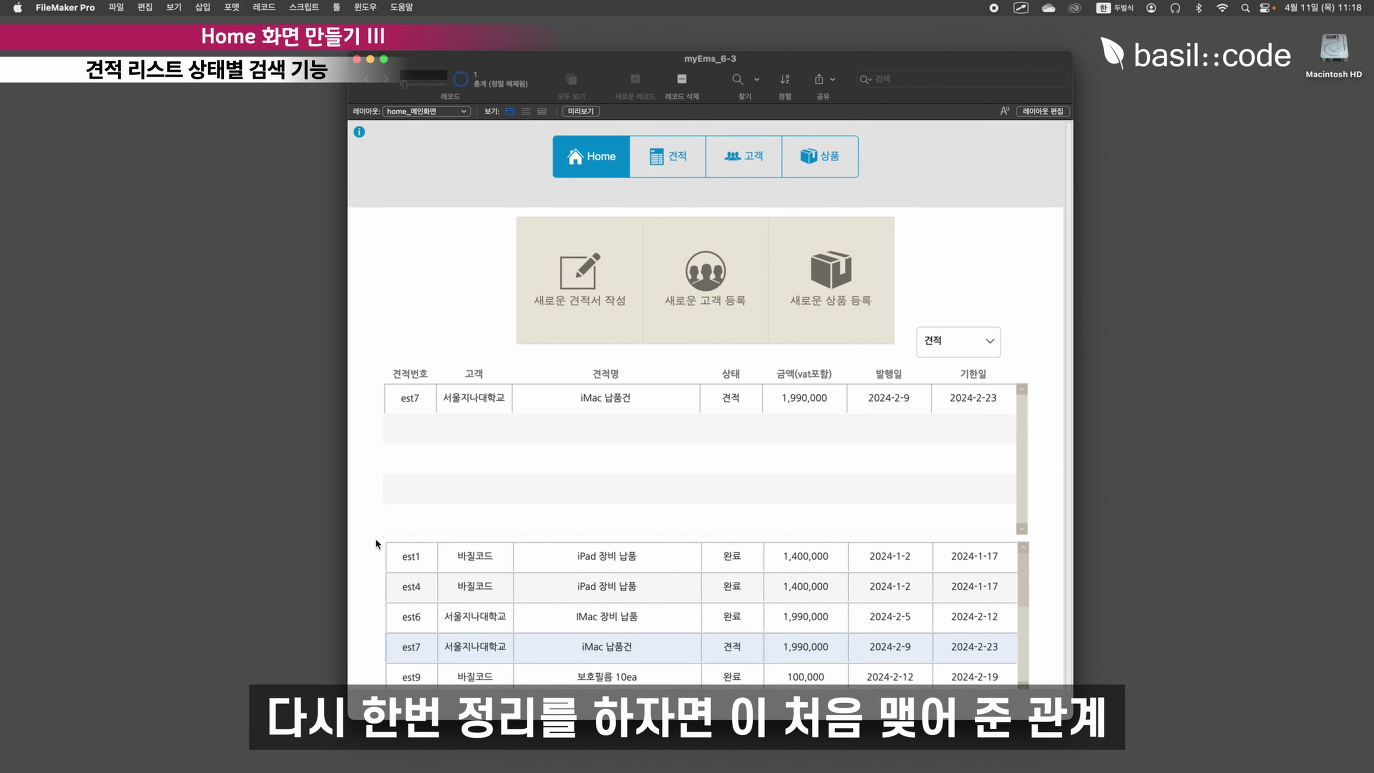
{"action": "mouse_move", "coordinate": [376, 541]}
{"action": "left_mouse_down"}
{"action": "mouse_move", "coordinate": [514, 615]}
{"action": "mouse_move", "coordinate": [1041, 714]}
{"action": "mouse_move", "coordinate": [1034, 702]}
{"action": "left_mouse_up"}
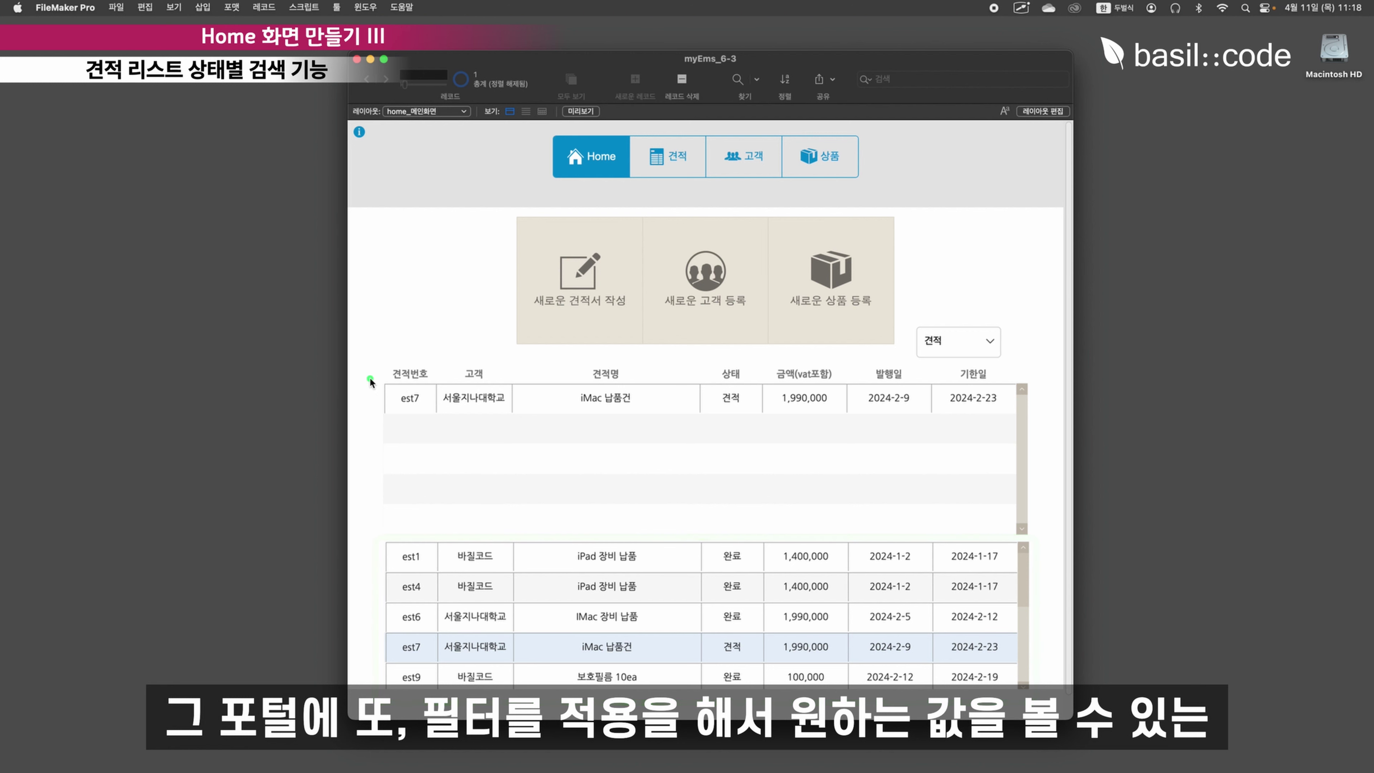
{"action": "mouse_move", "coordinate": [368, 376]}
{"action": "left_mouse_down"}
{"action": "mouse_move", "coordinate": [678, 498]}
{"action": "mouse_move", "coordinate": [1033, 522]}
{"action": "mouse_move", "coordinate": [1036, 542]}
{"action": "left_mouse_up"}
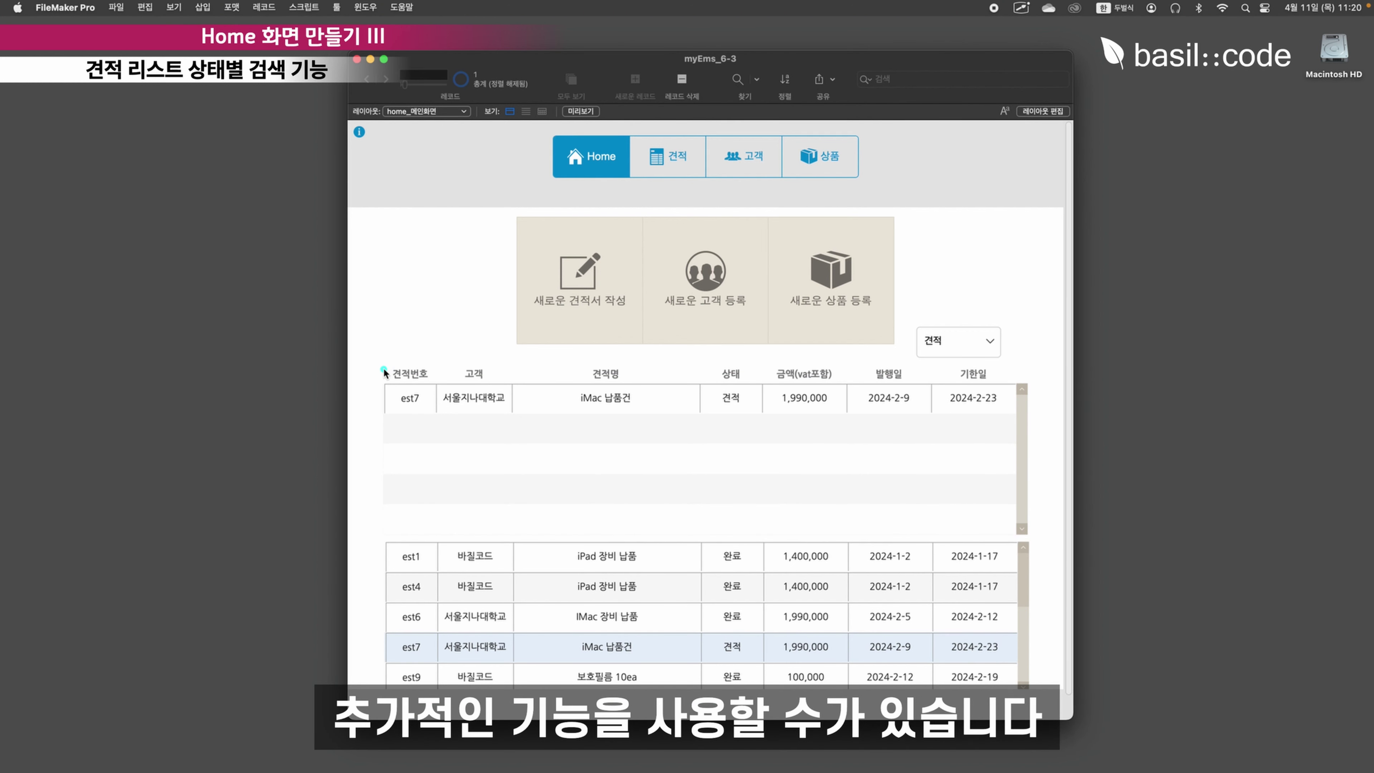
{"action": "mouse_move", "coordinate": [381, 368]}
{"action": "left_mouse_down"}
{"action": "mouse_move", "coordinate": [485, 451]}
{"action": "mouse_move", "coordinate": [1036, 547]}
{"action": "left_mouse_up"}
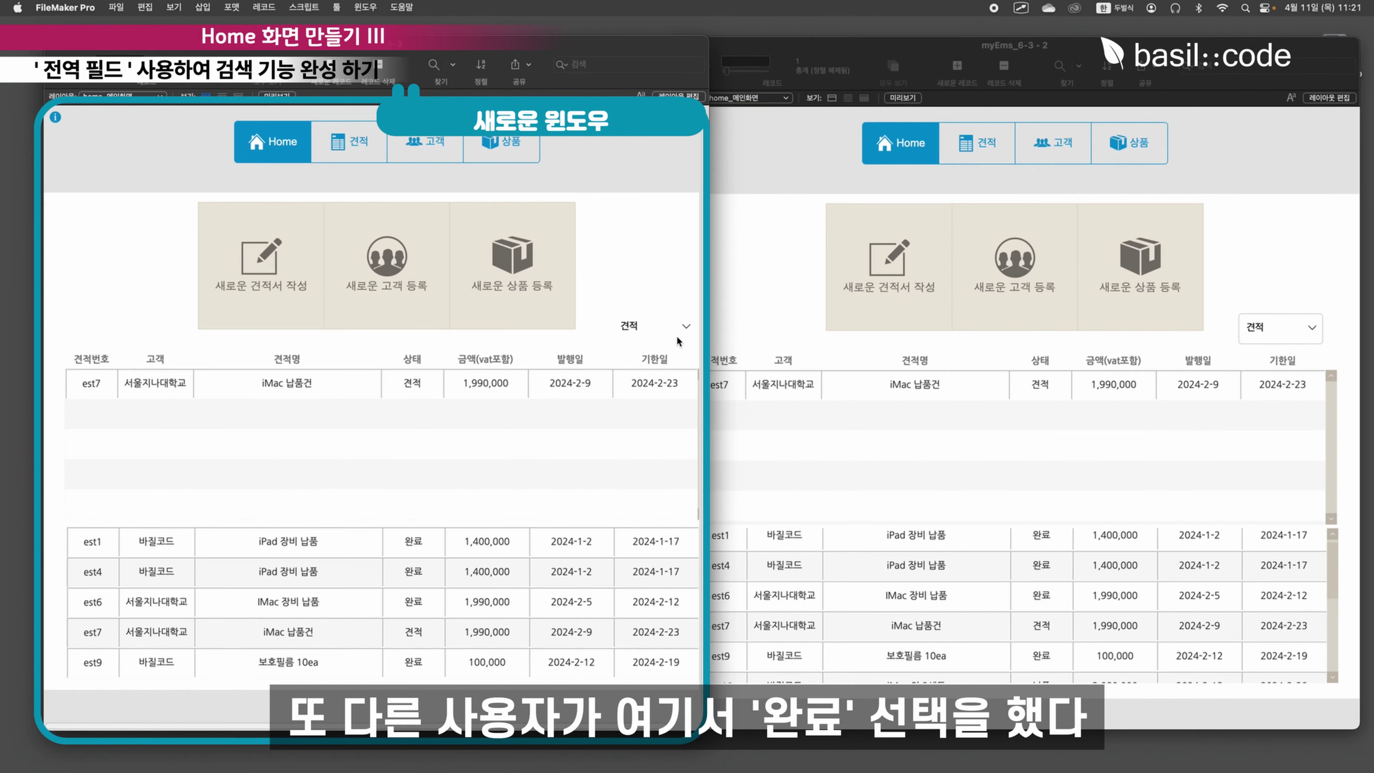
- Set the status pop-up menu to 완료 in the first window and switch to the second window to compare it
{"action": "left_click", "coordinate": [684, 331]}
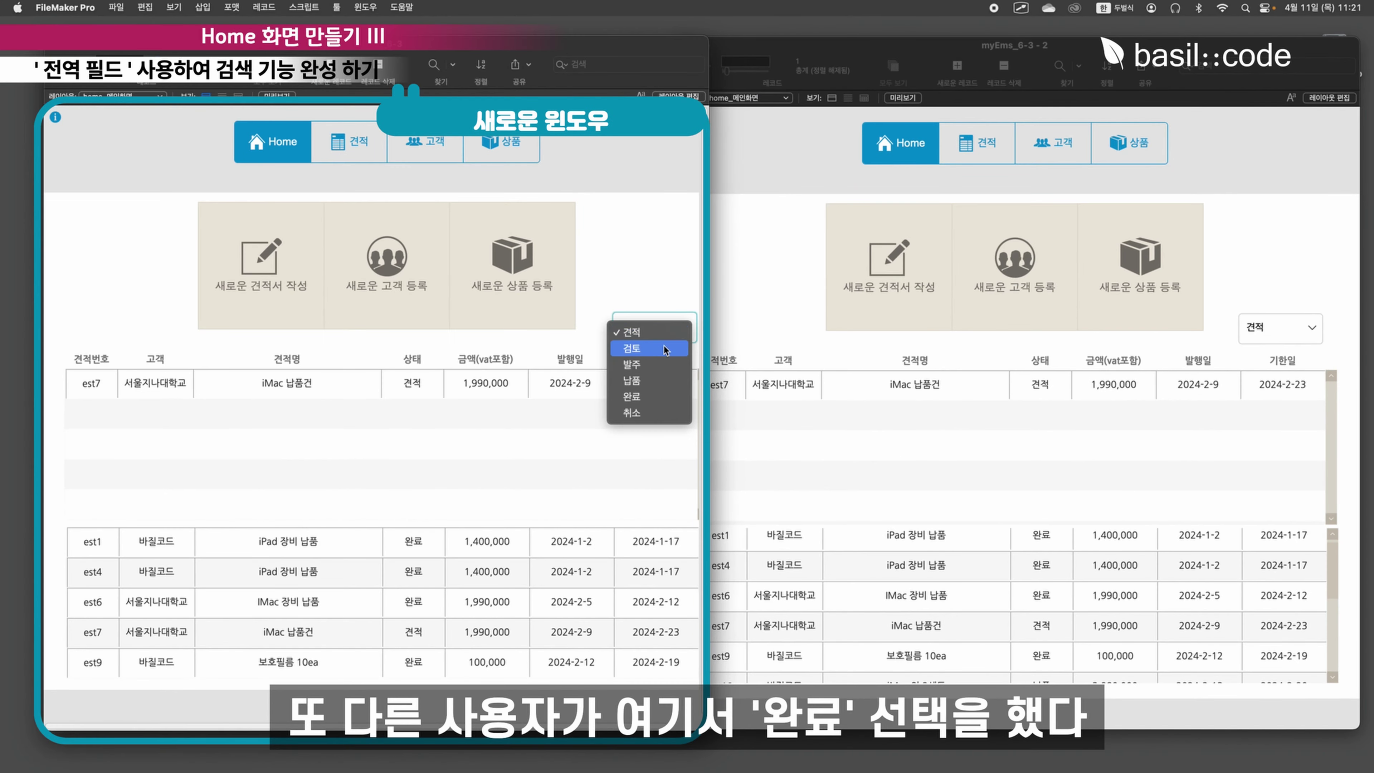
{"action": "left_click", "coordinate": [658, 396]}
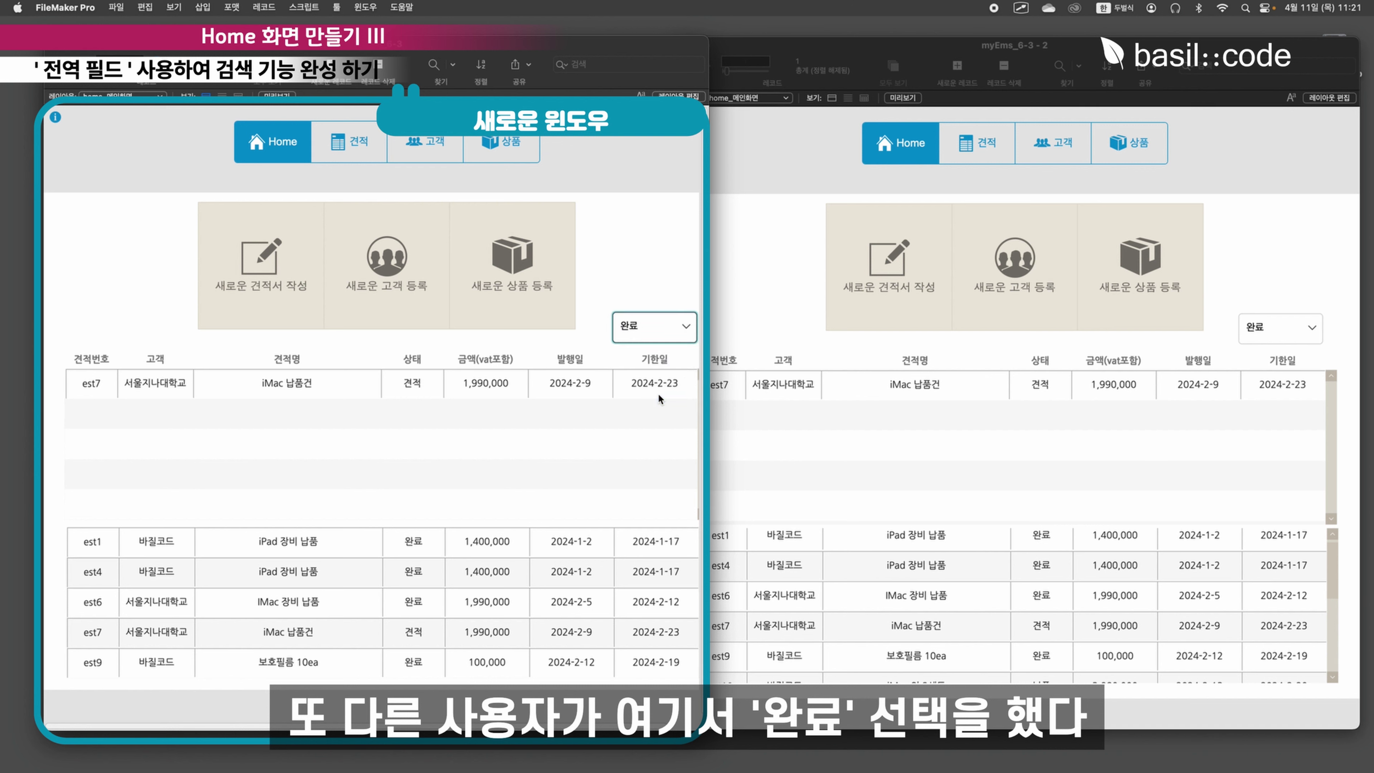
{"action": "left_click", "coordinate": [922, 328]}
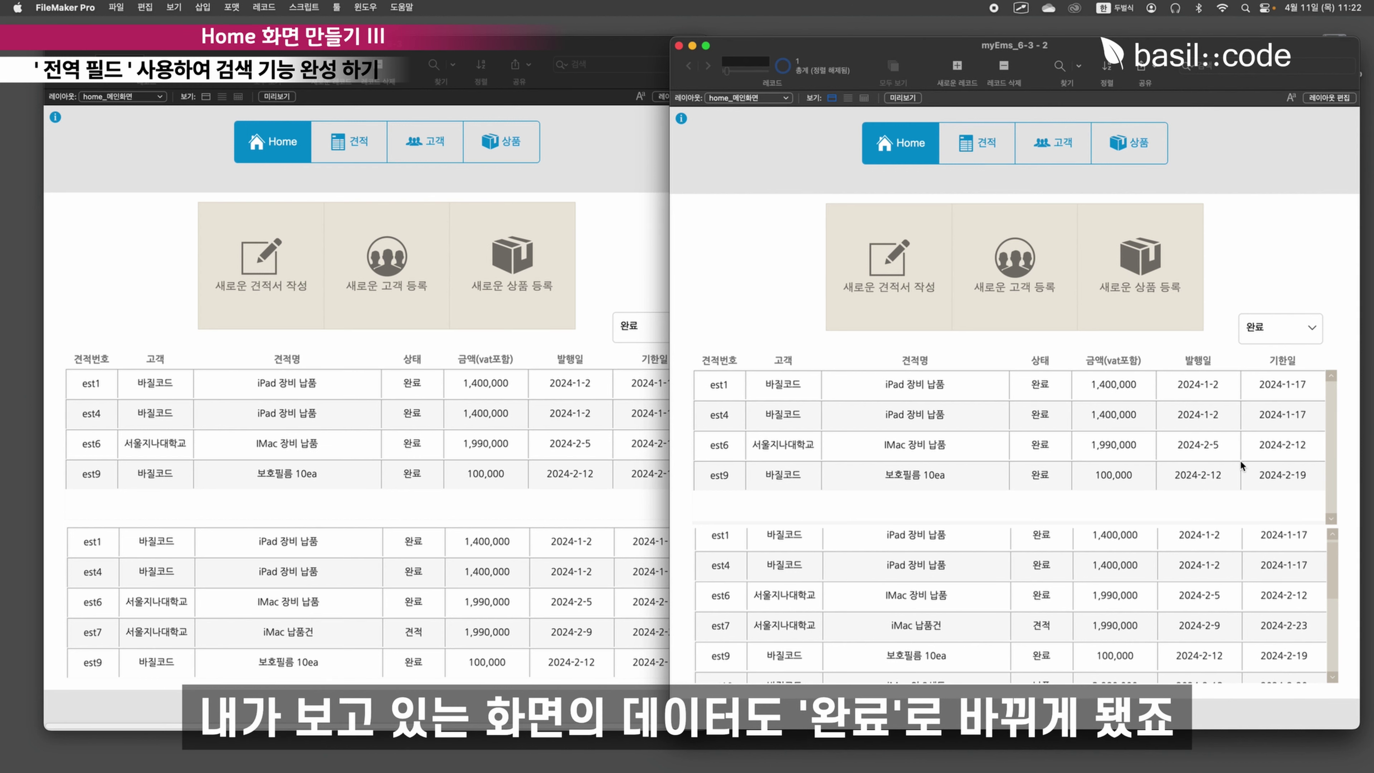
- Set the status pop-up menu to 발주 in the second window and return to the first window to compare it
{"action": "left_click", "coordinate": [1276, 328]}
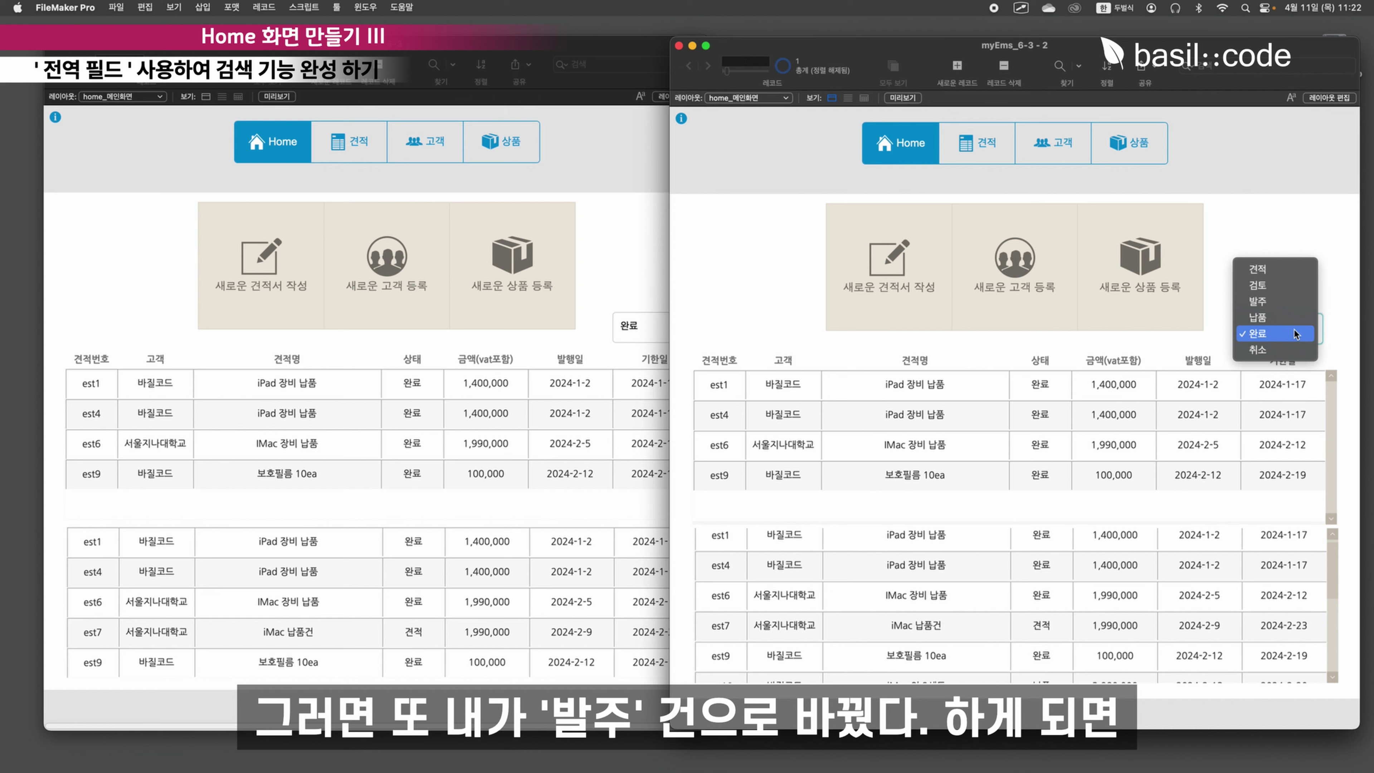
{"action": "left_click", "coordinate": [1296, 305]}
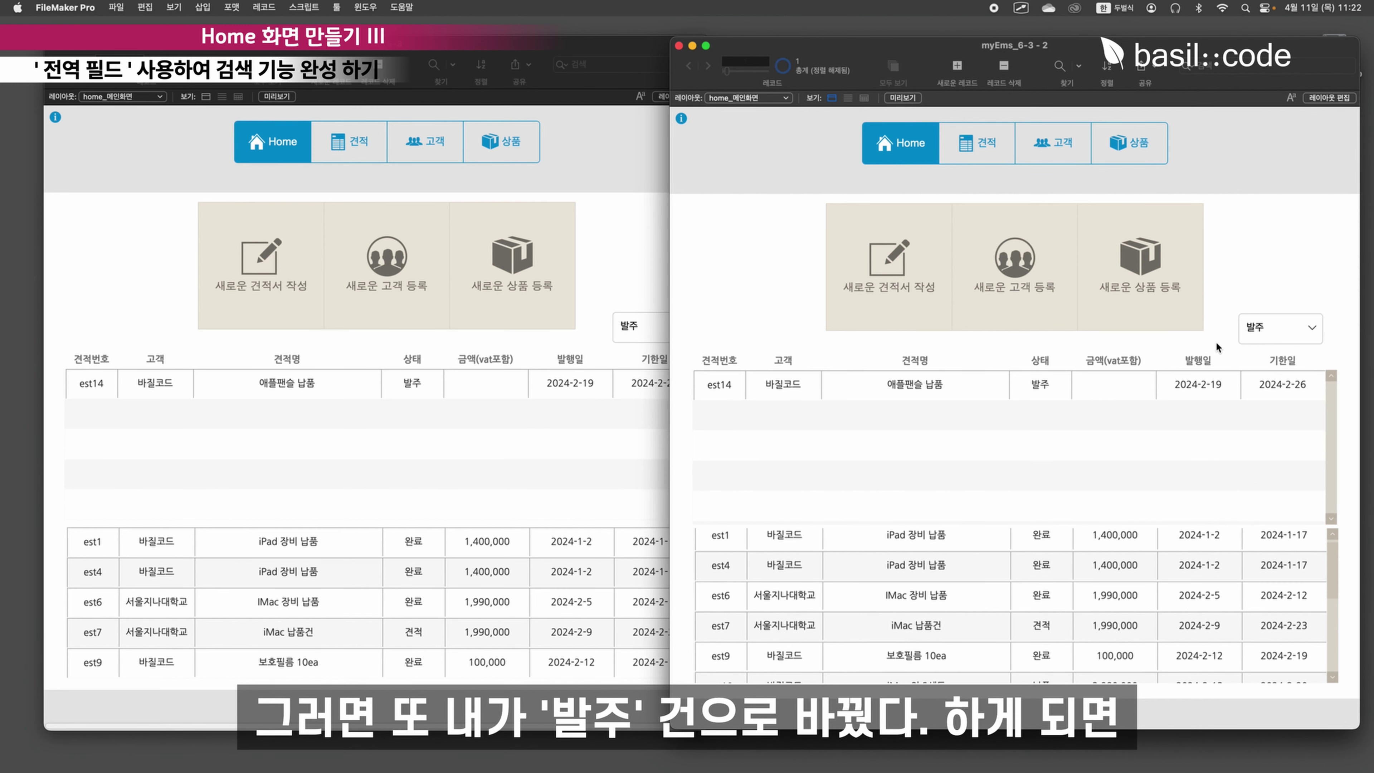
{"action": "left_click", "coordinate": [562, 346]}
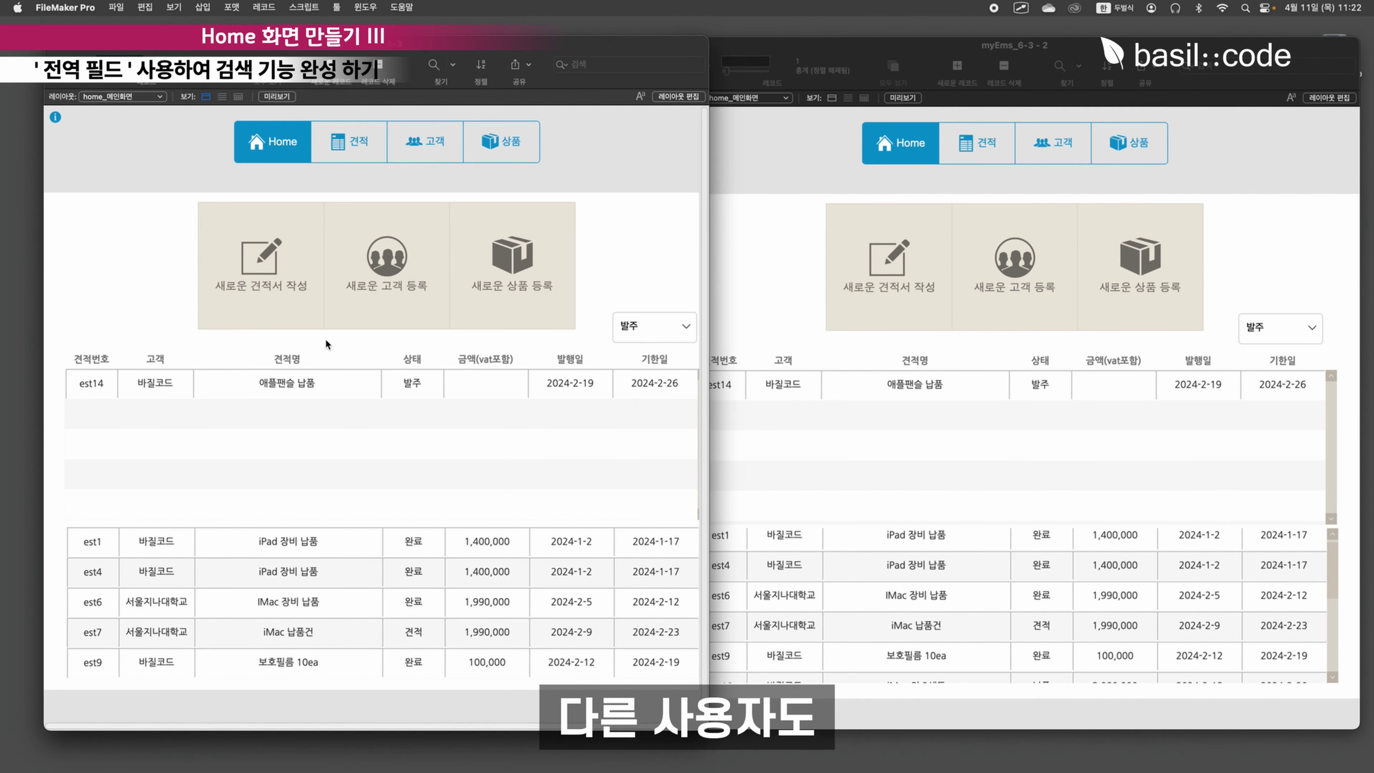
- Switch the first window's status to 완료 and back to 발주, checking whether the second window follows
{"action": "left_click", "coordinate": [677, 325]}
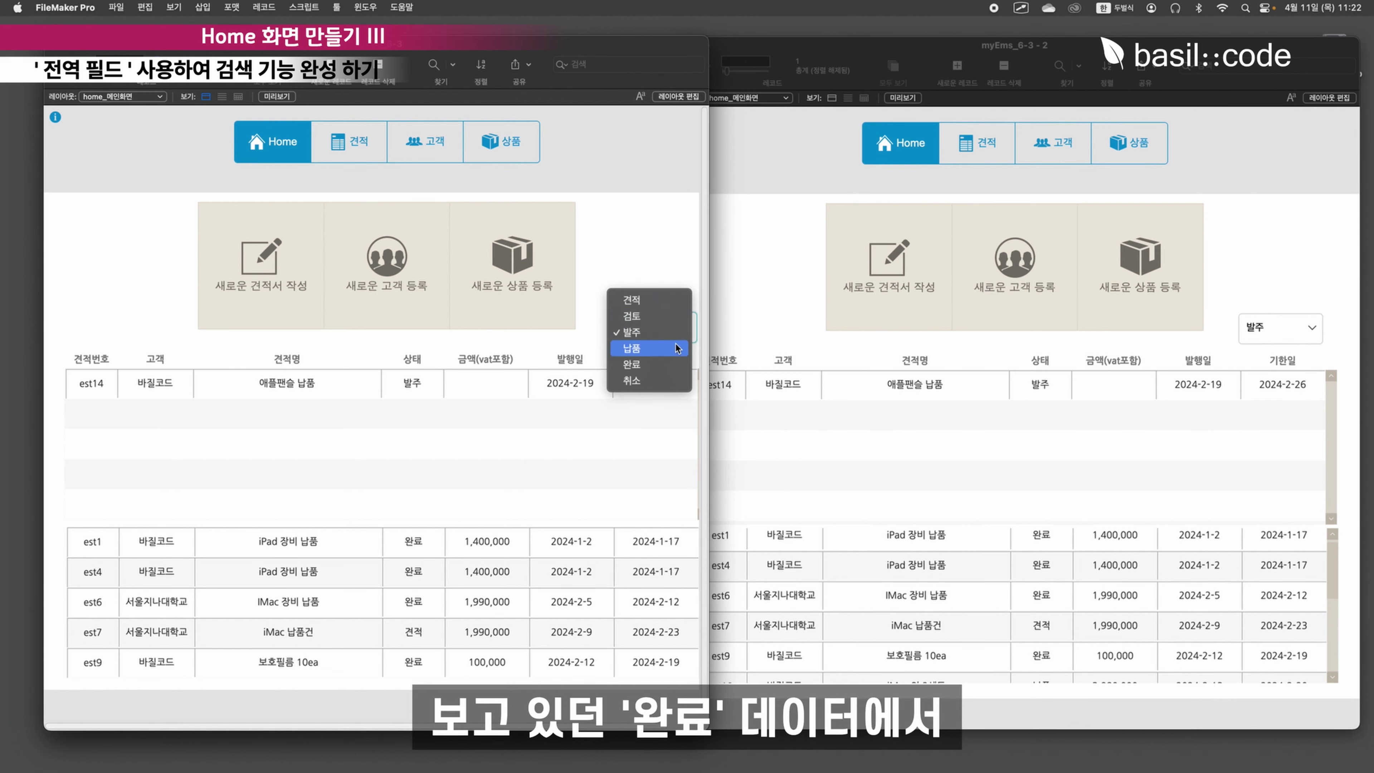
{"action": "left_click", "coordinate": [672, 364]}
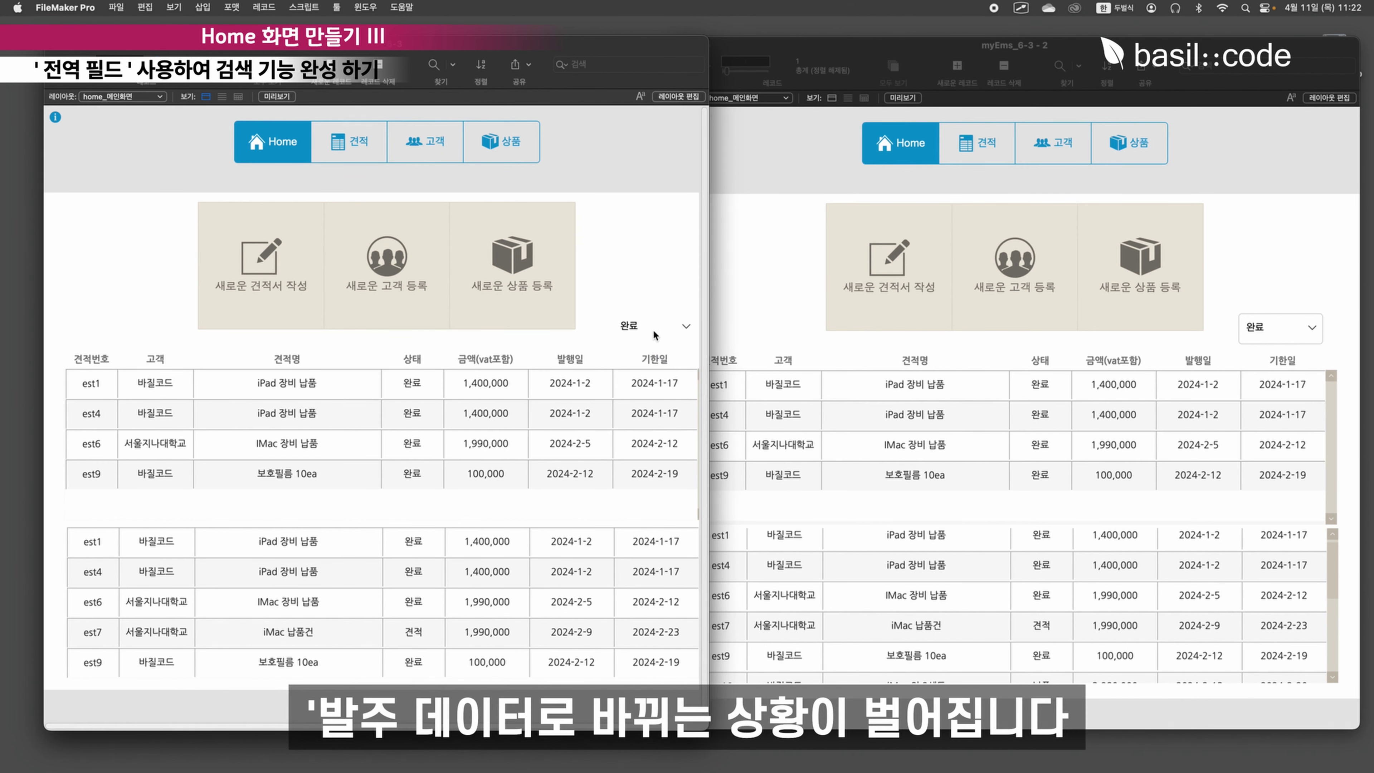
{"action": "left_click", "coordinate": [676, 319]}
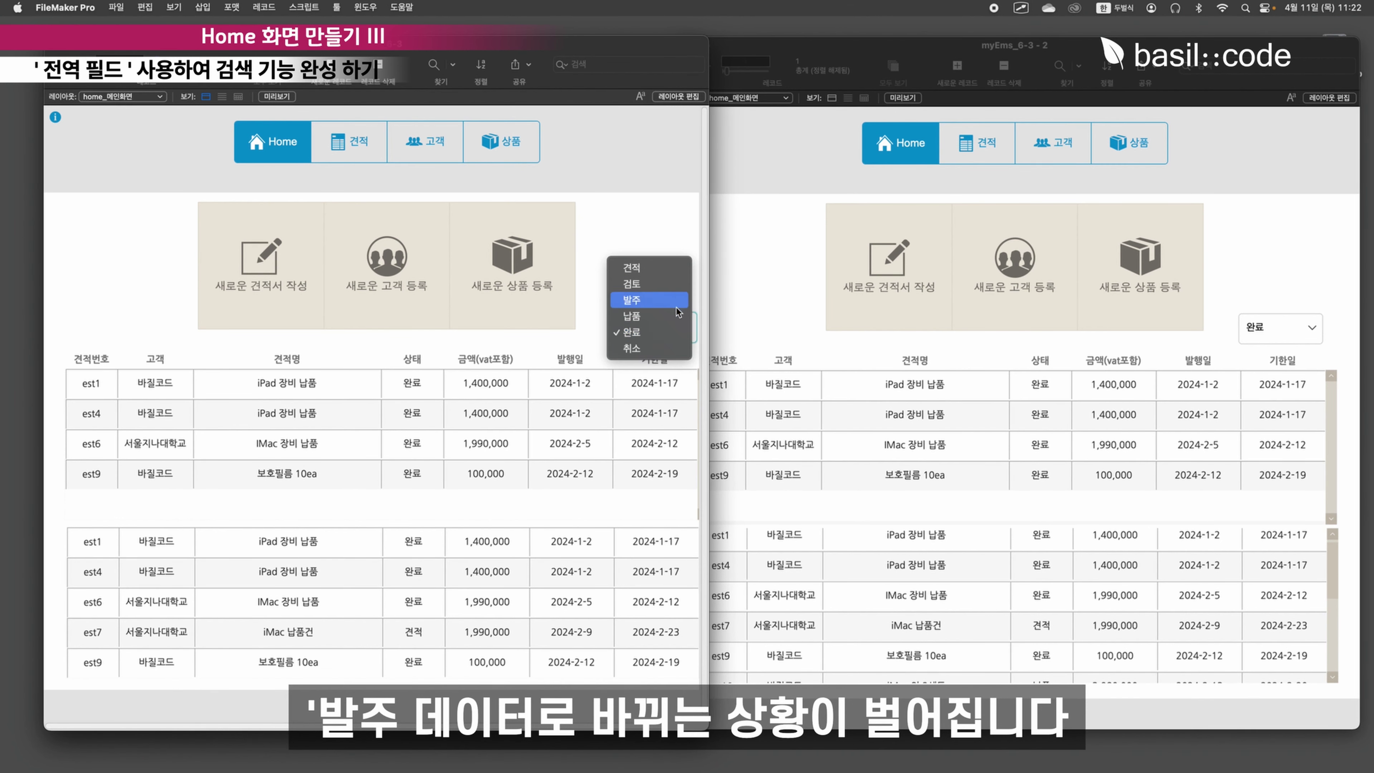
{"action": "left_click", "coordinate": [560, 346]}
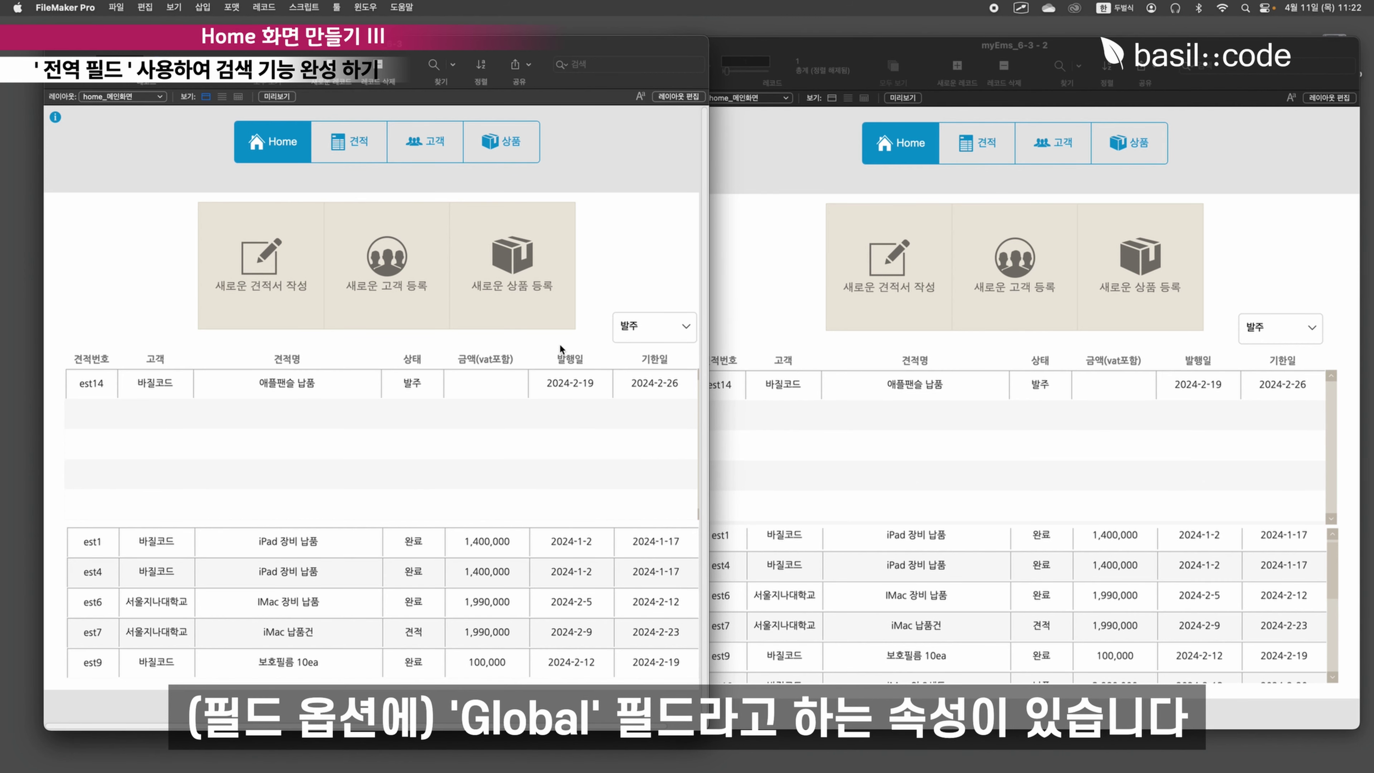
- Enable global storage for the 검색_견적_상태 field in the home table and save the database changes
{"action": "key", "text": "super+shift+d"}
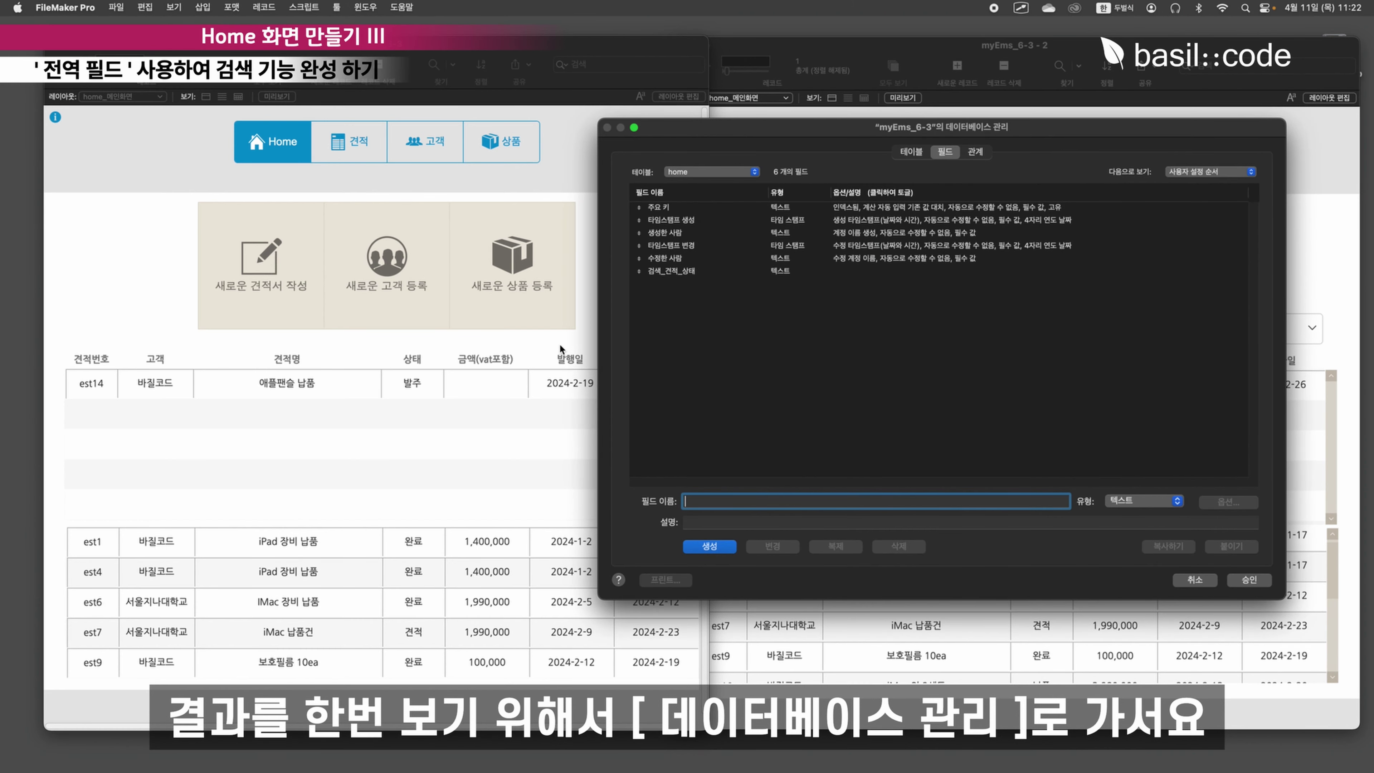
{"action": "left_click", "coordinate": [759, 272]}
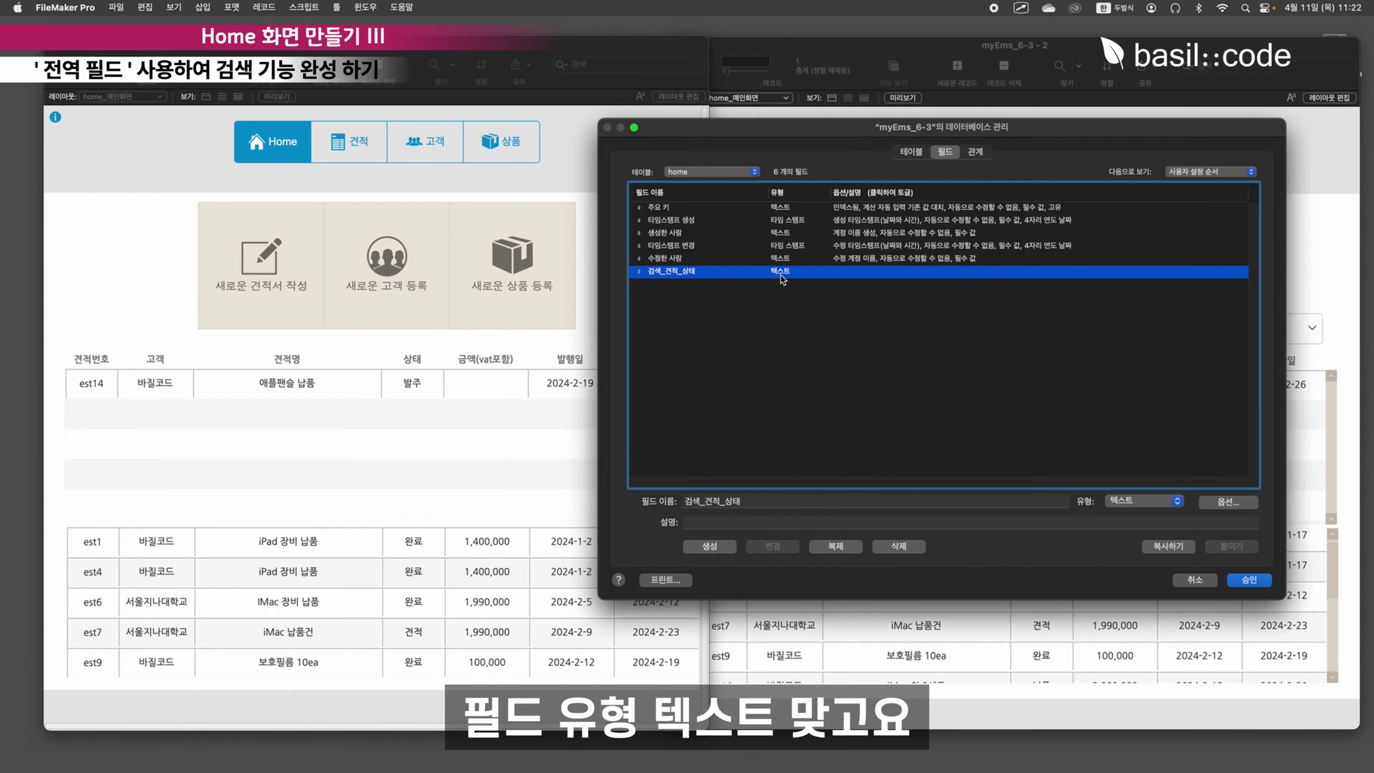
{"action": "double_click", "coordinate": [781, 274]}
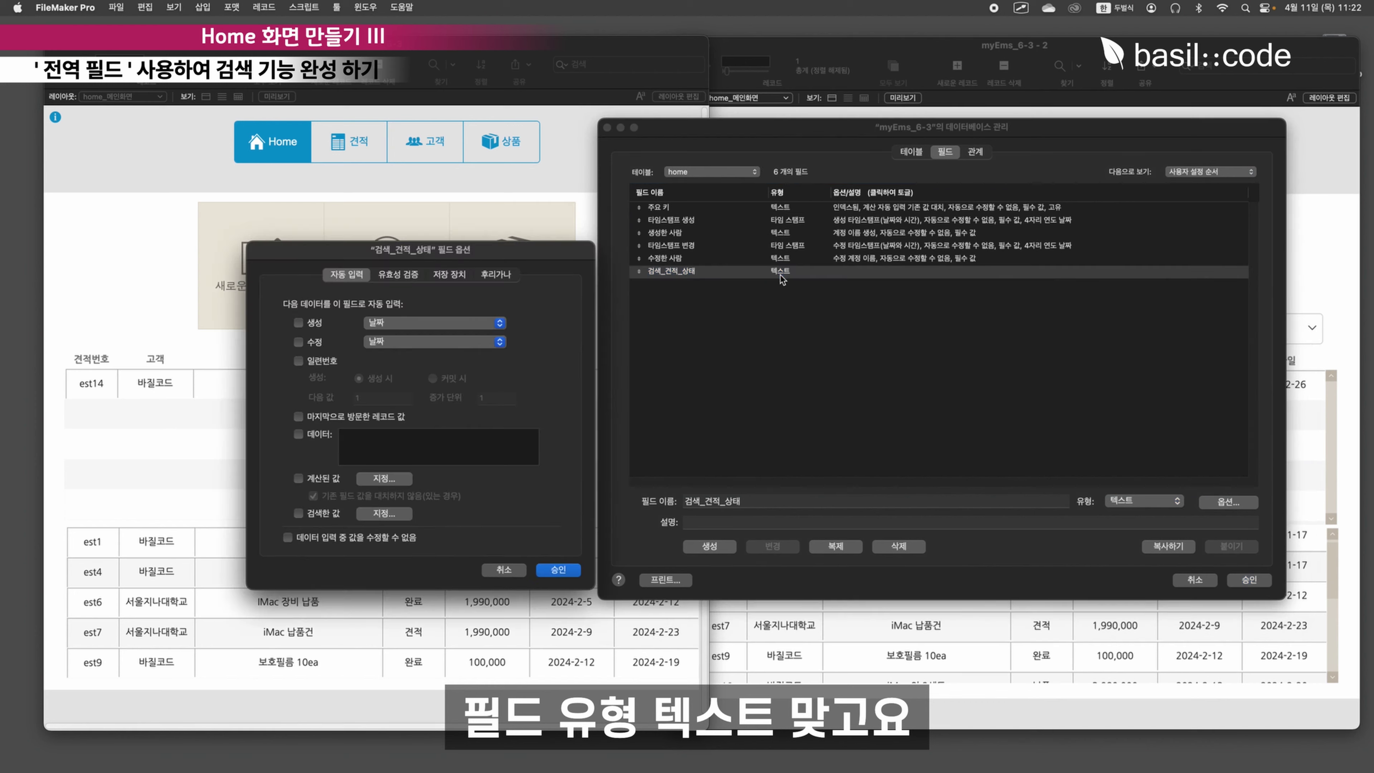
{"action": "left_click", "coordinate": [455, 274]}
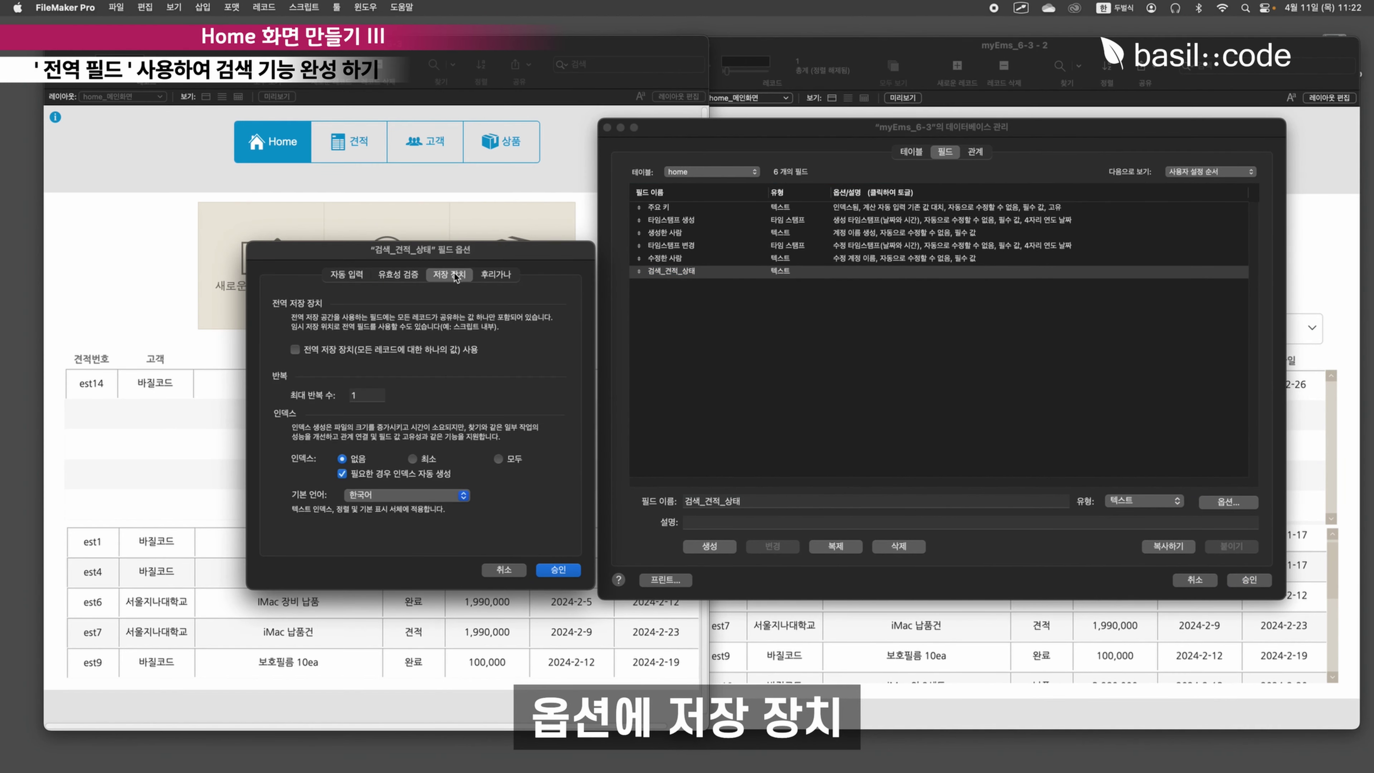
{"action": "left_click_drag", "start_coordinate": [453, 253], "coordinate": [805, 302]}
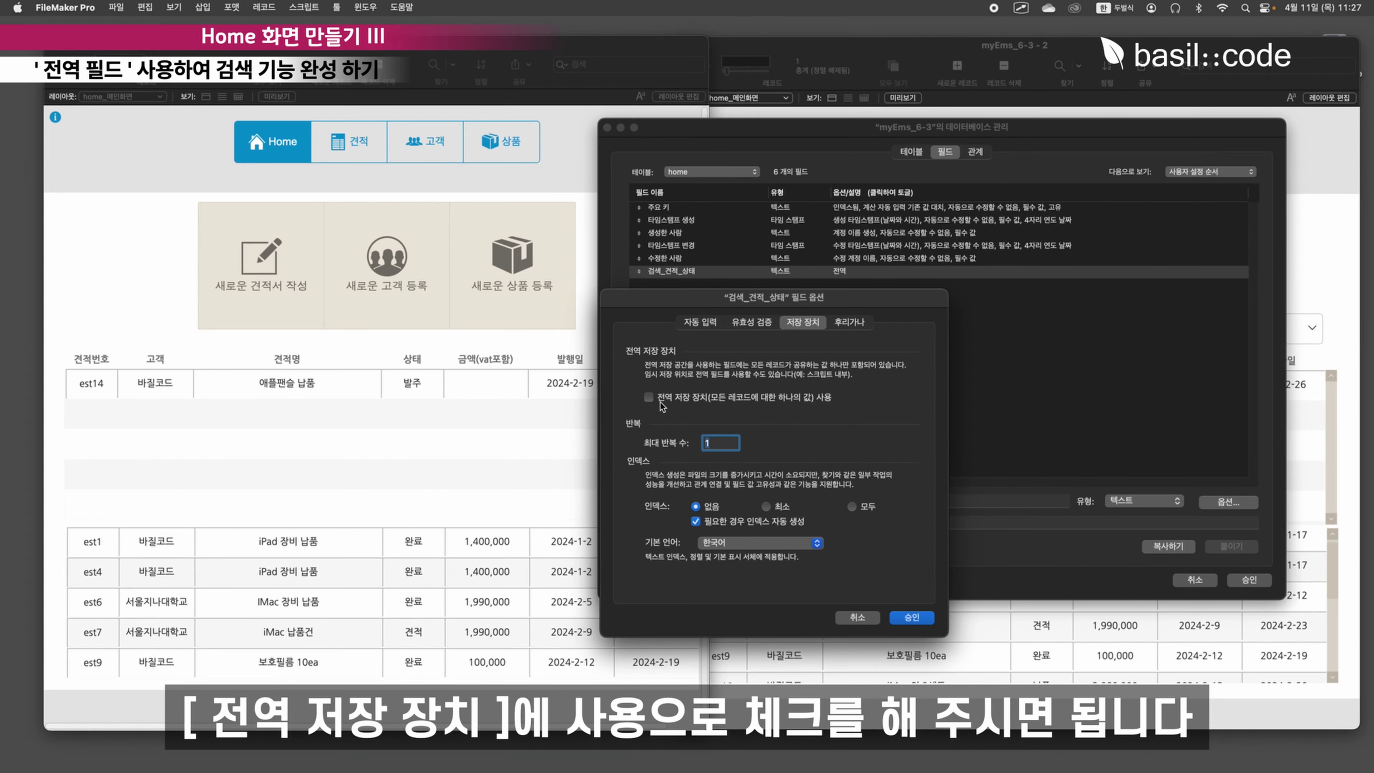
{"action": "left_click", "coordinate": [659, 403]}
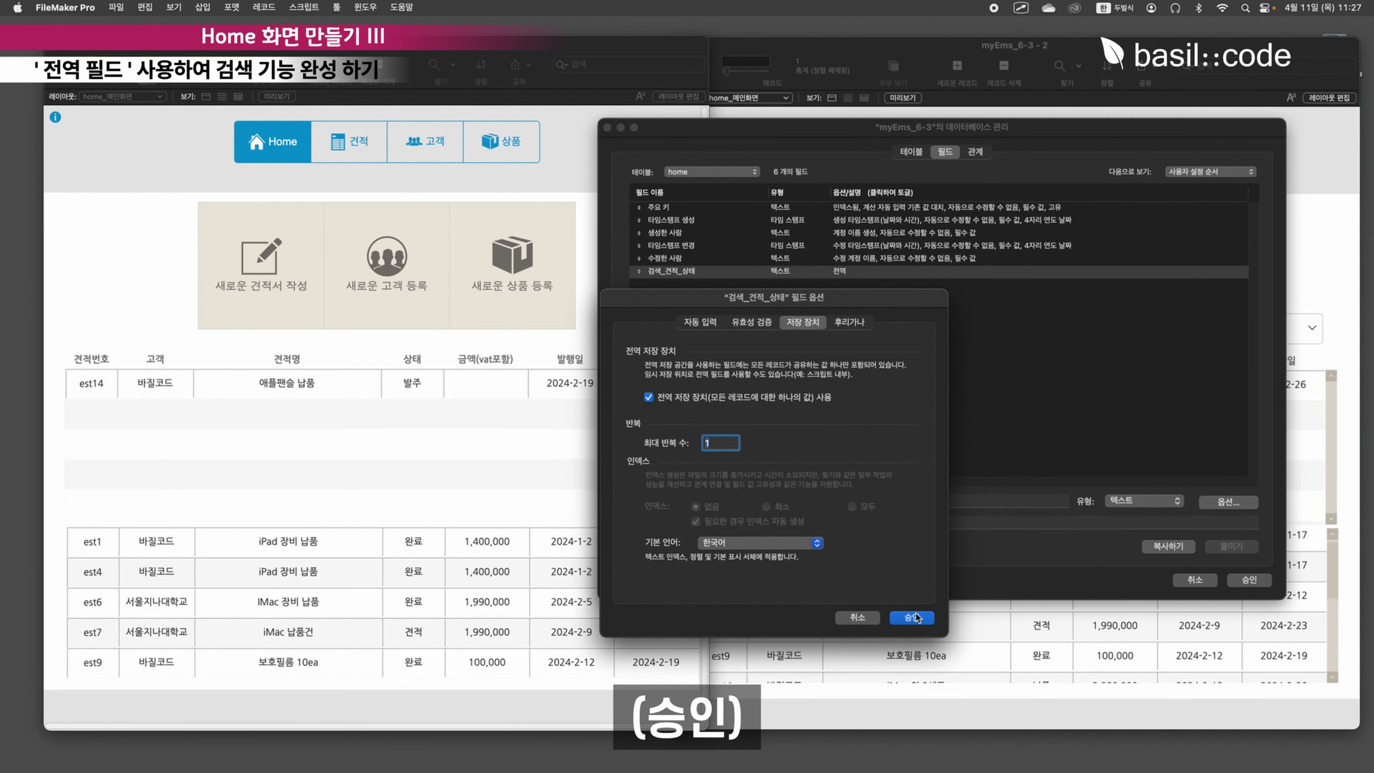
{"action": "left_click", "coordinate": [926, 605]}
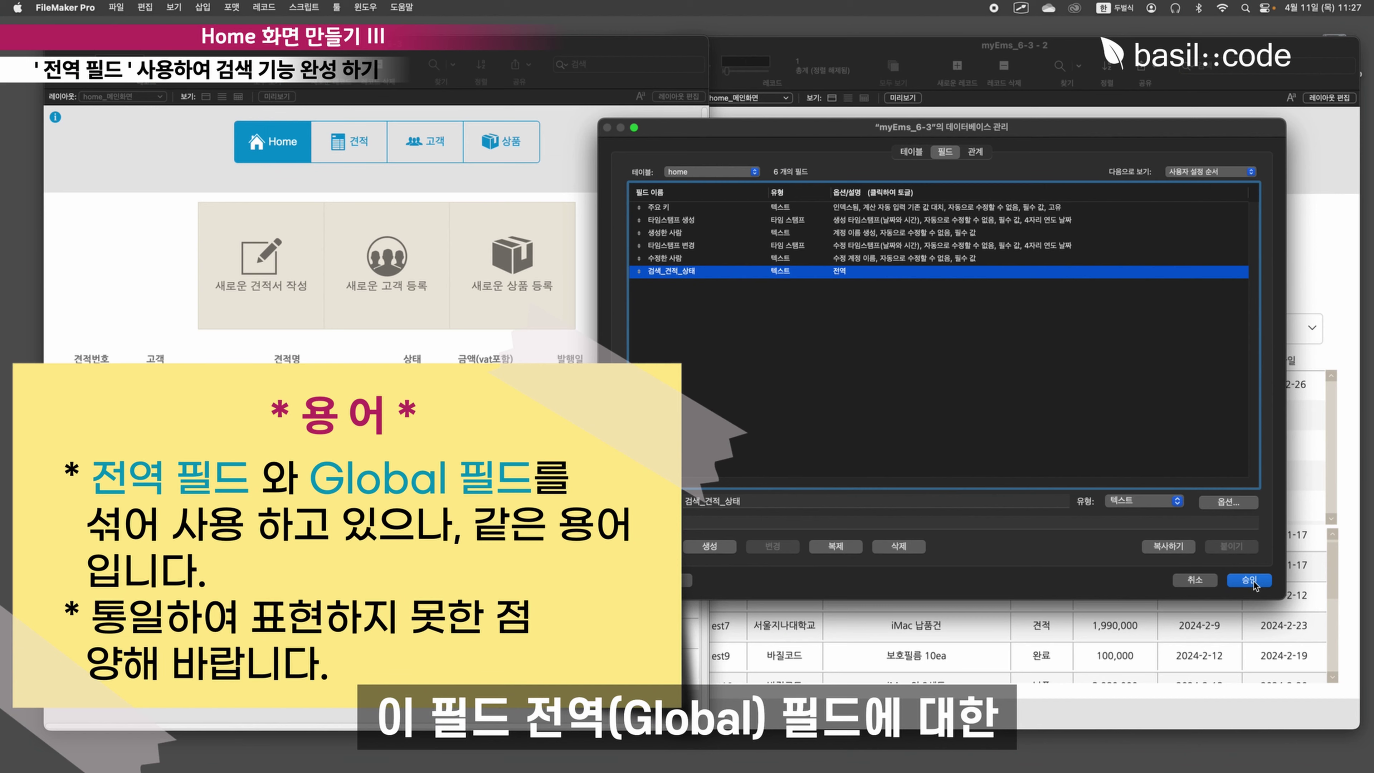
{"action": "left_click", "coordinate": [1249, 580]}
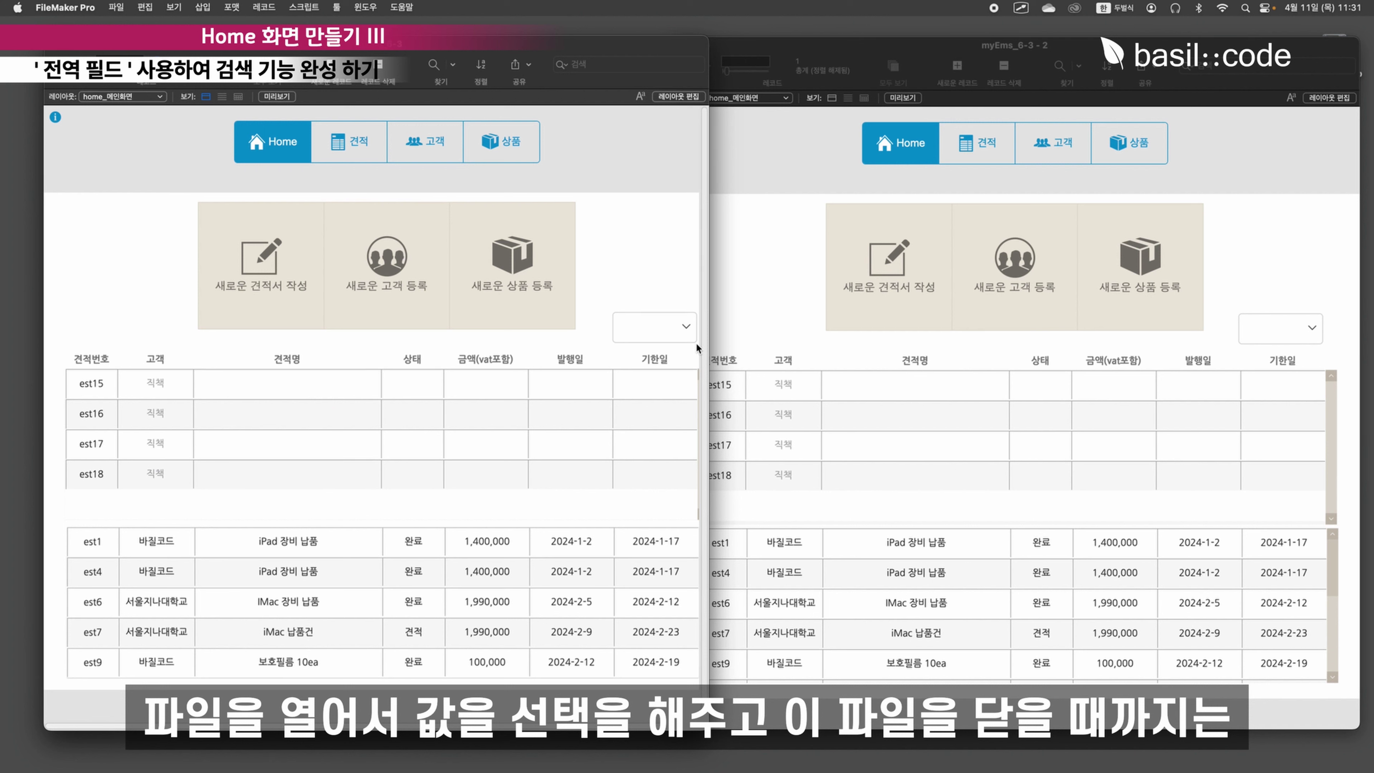
- Set the status pop-up menu to 검토 in the first window and check its list of choices
{"action": "left_click", "coordinate": [683, 330]}
{"action": "left_click", "coordinate": [649, 336]}
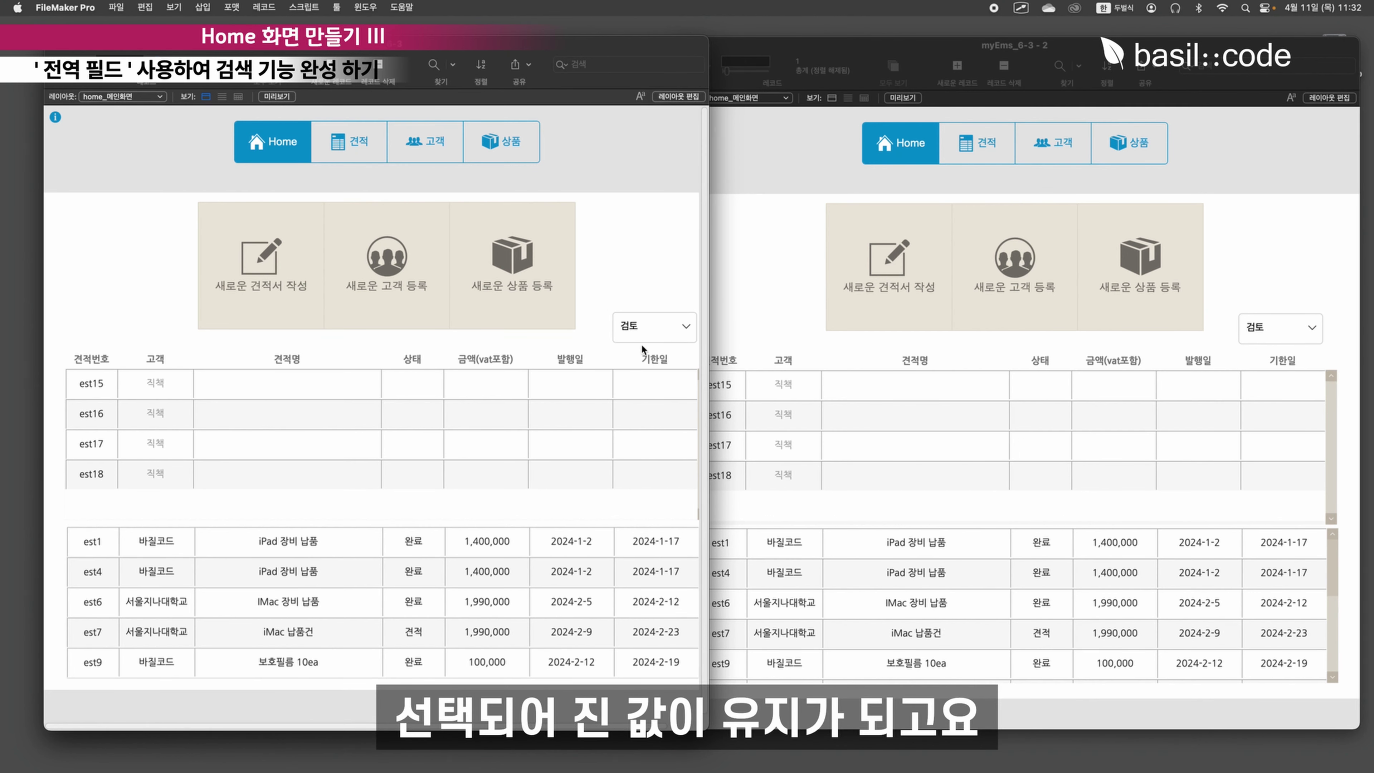
{"action": "left_click", "coordinate": [676, 336]}
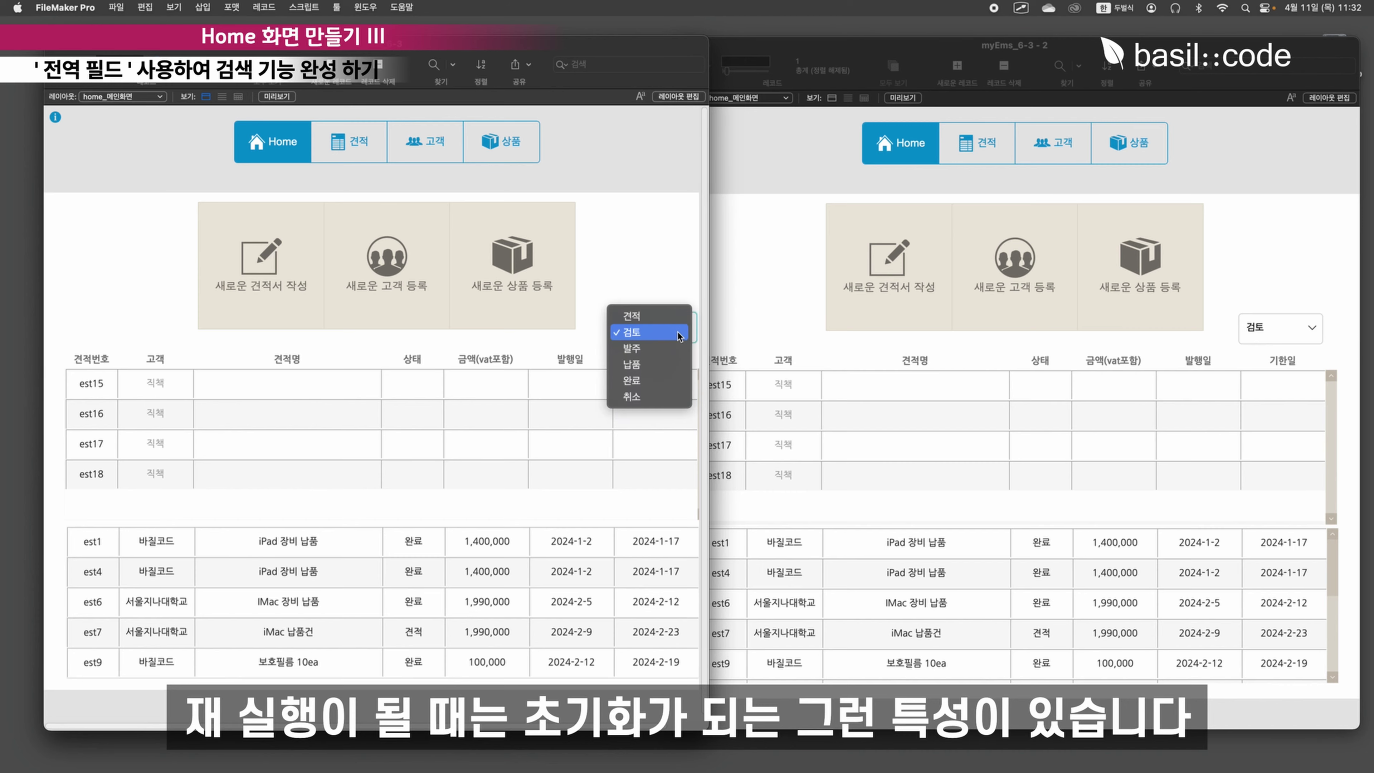
{"action": "left_click", "coordinate": [678, 336]}
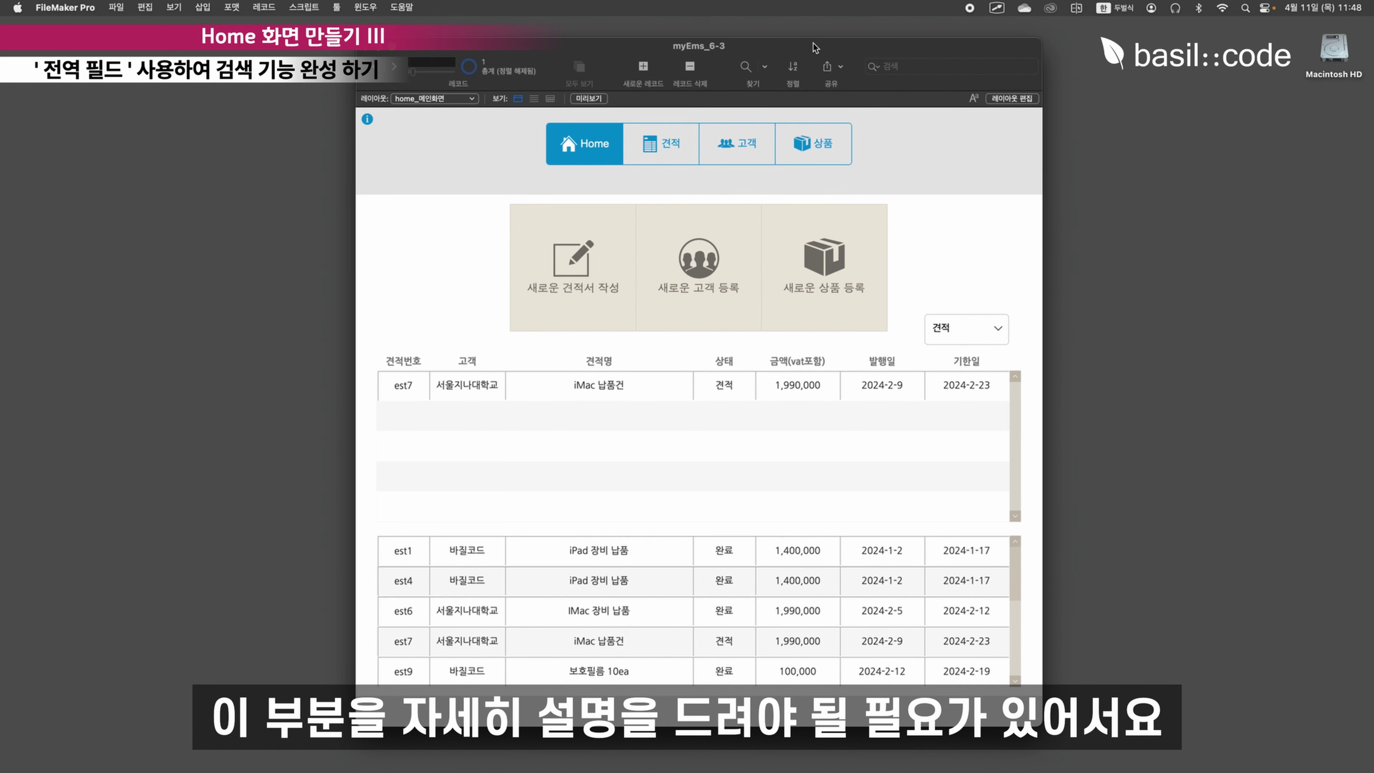
- Review the FileMaker client sharing settings for myEms_6-3 and close them without making changes
{"action": "left_click", "coordinate": [116, 7]}
{"action": "mouse_move", "coordinate": [147, 169]}
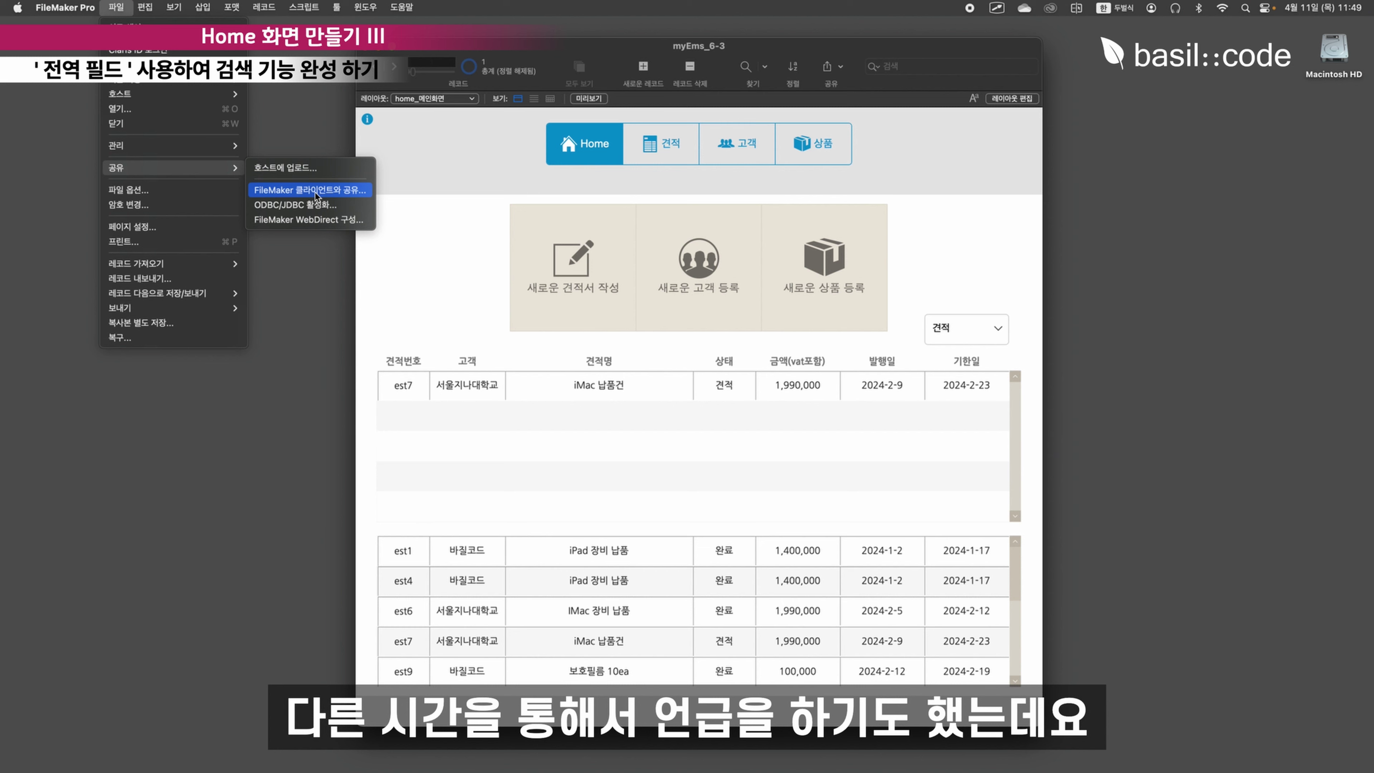
{"action": "left_click", "coordinate": [314, 192]}
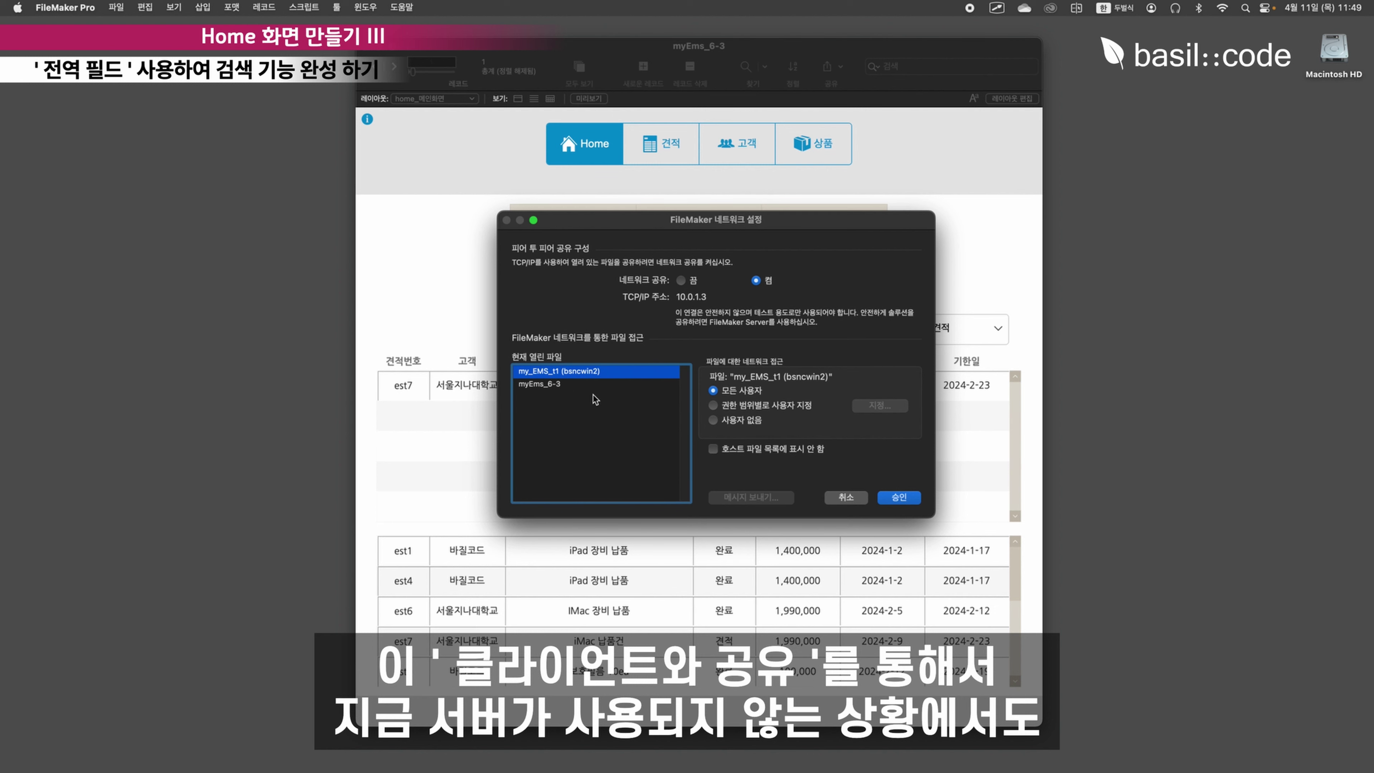
{"action": "left_click", "coordinate": [580, 385]}
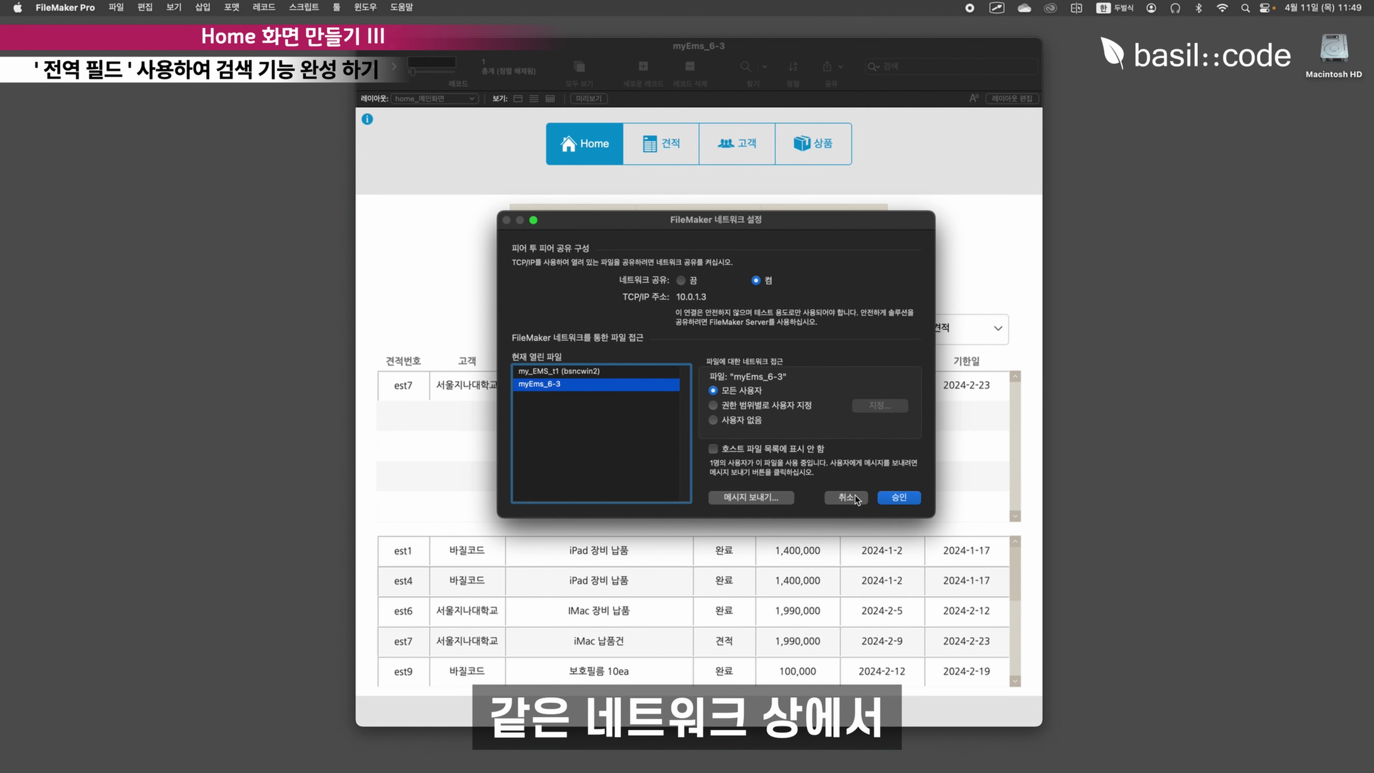
{"action": "left_click", "coordinate": [854, 497]}
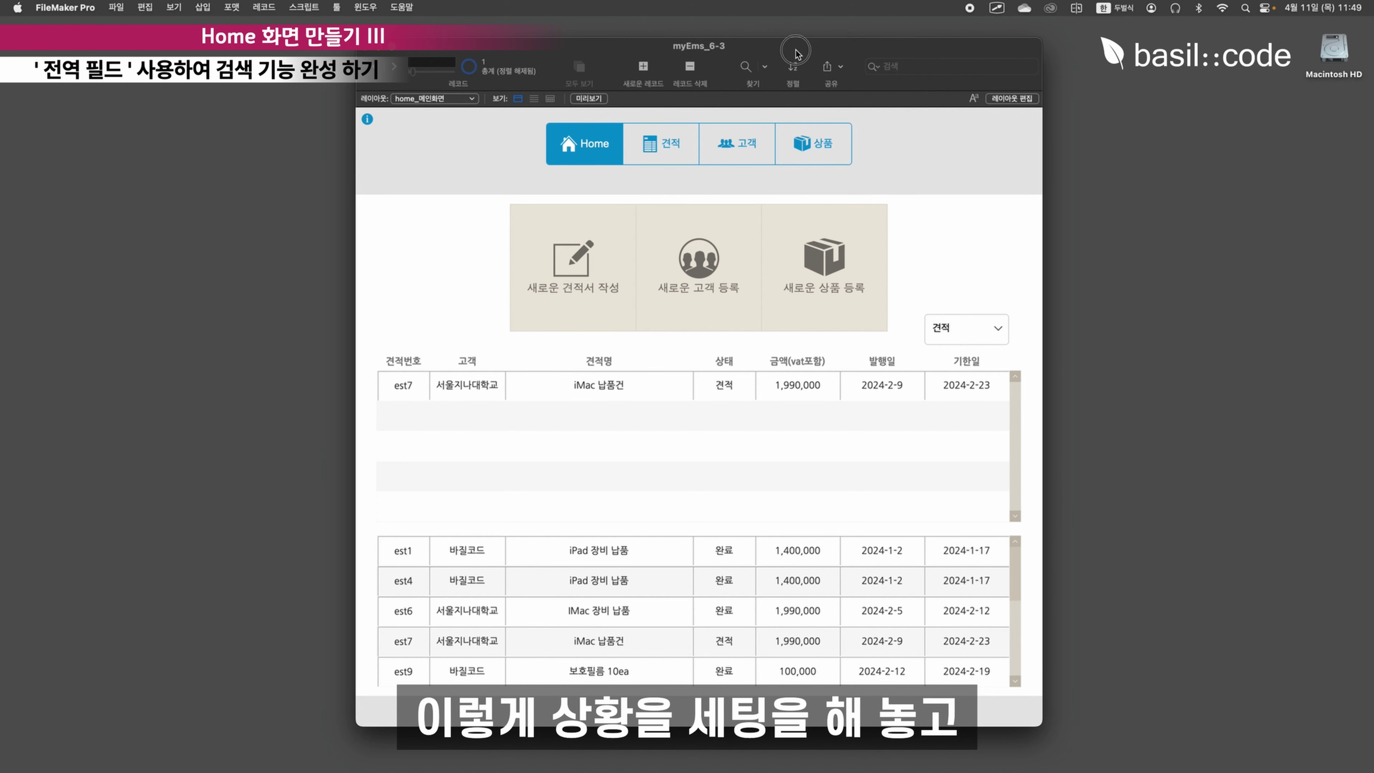
- Move the myEms_6-3 window beside the other user's window and set its status pop-up menu to 검토
{"action": "left_click_drag", "start_coordinate": [806, 38], "coordinate": [1130, 39]}
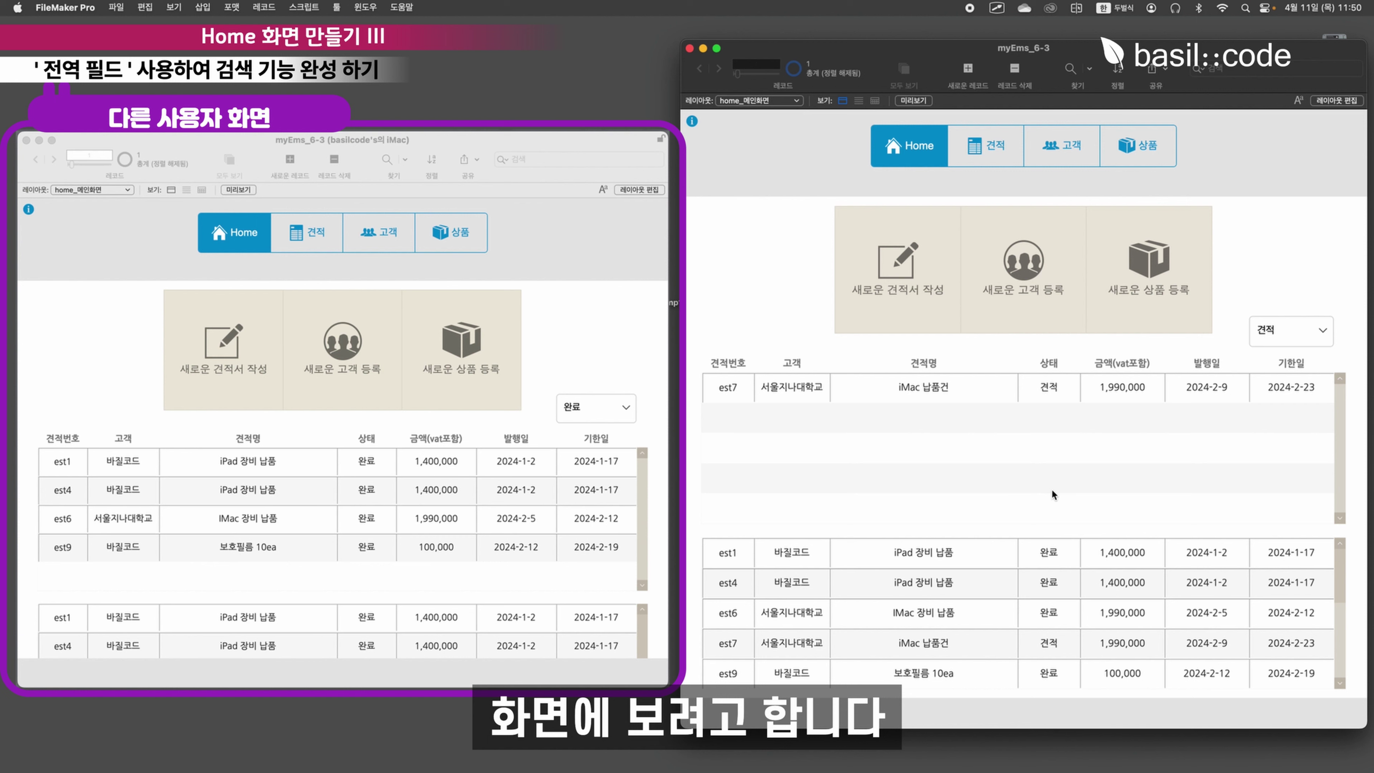
{"action": "left_click", "coordinate": [1323, 328]}
{"action": "left_click", "coordinate": [1301, 354]}
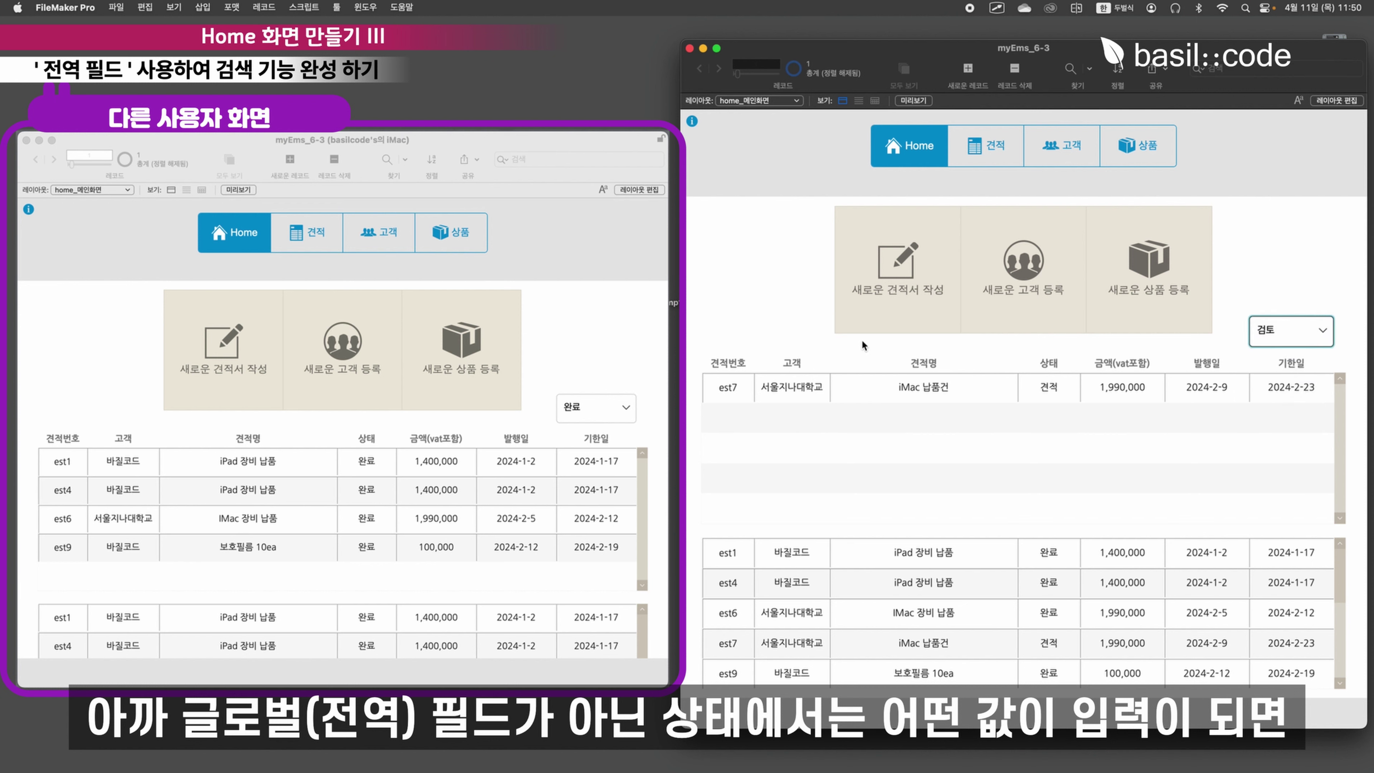
{"action": "left_click", "coordinate": [834, 461]}
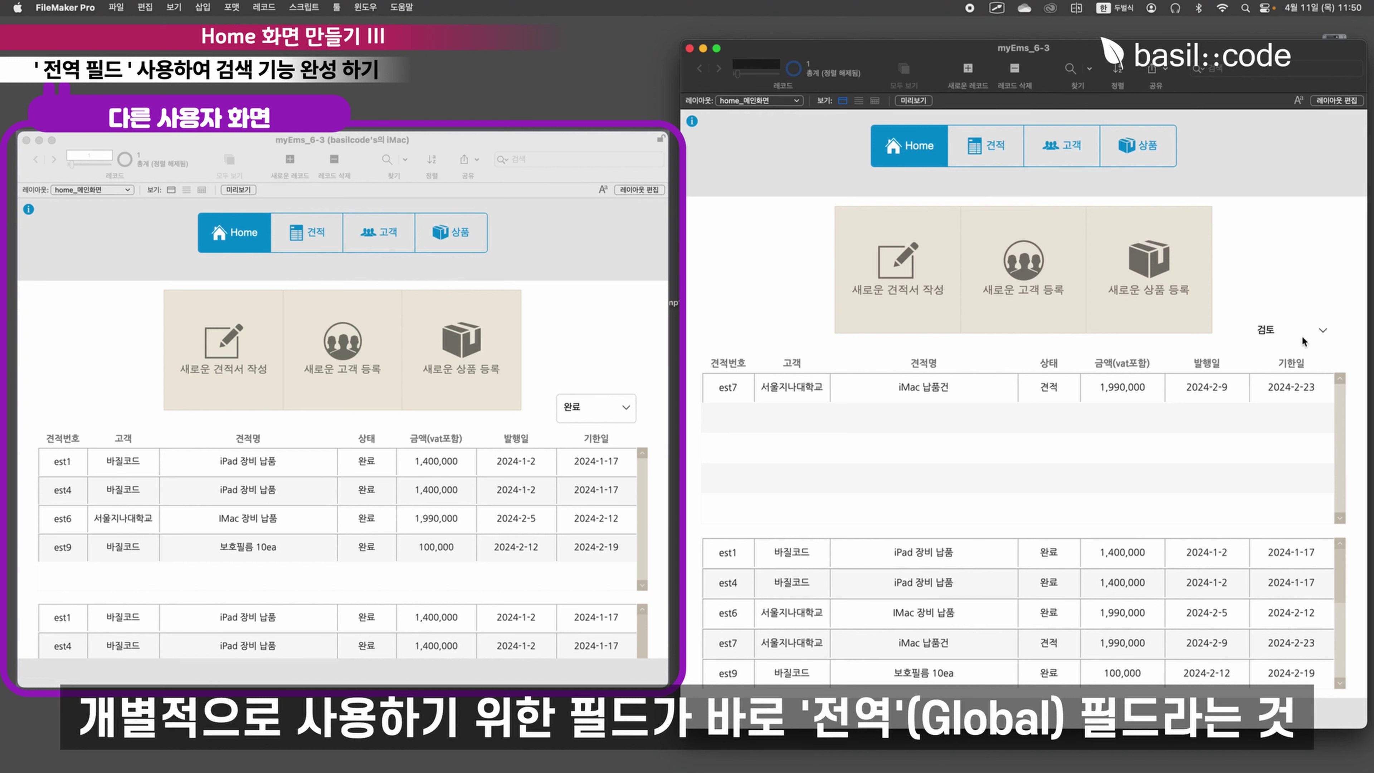
- Choose 검토 again in the local window's status pop-up menu, commit it and refresh the window to update the filtered portal
{"action": "key", "text": "super+Tab"}
{"action": "left_click", "coordinate": [1337, 358]}
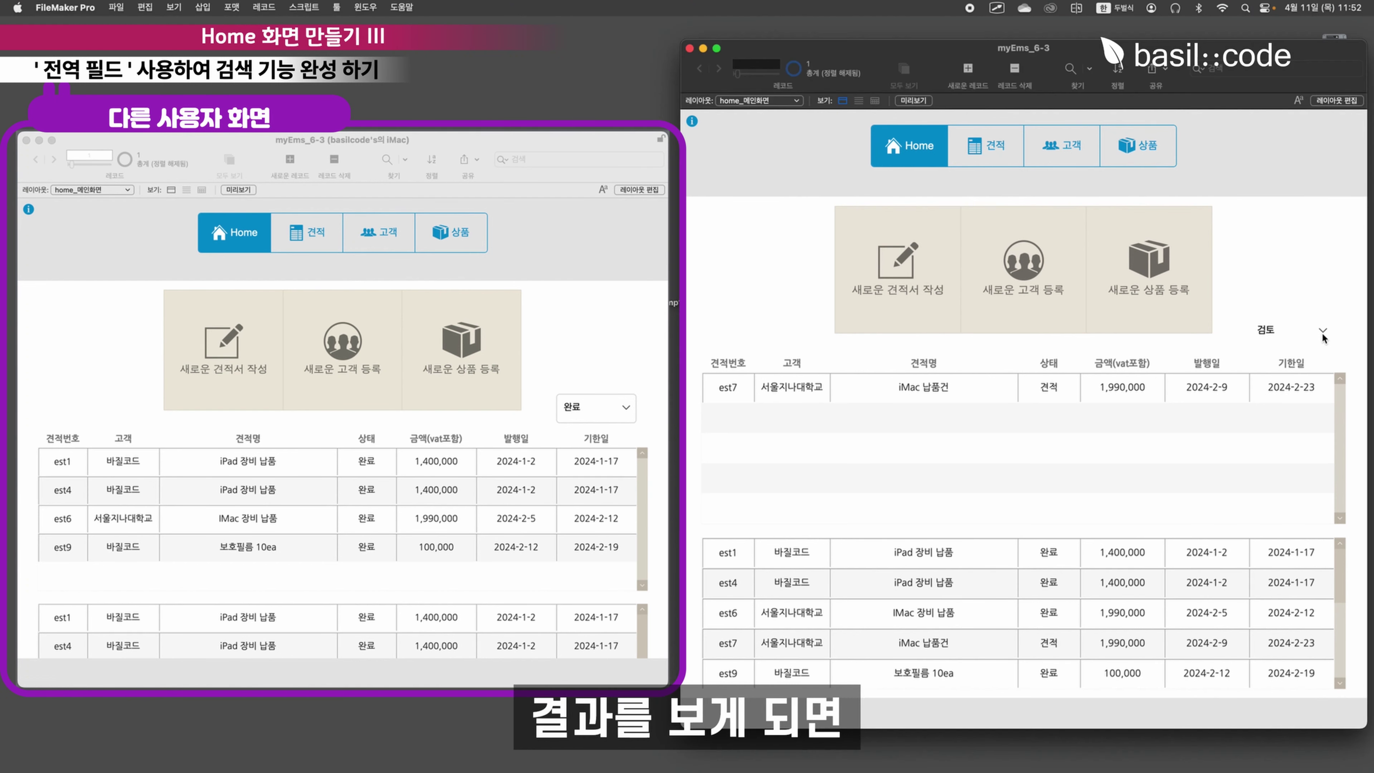
{"action": "left_click", "coordinate": [1291, 331]}
{"action": "left_click", "coordinate": [1276, 339]}
{"action": "left_click", "coordinate": [1131, 353]}
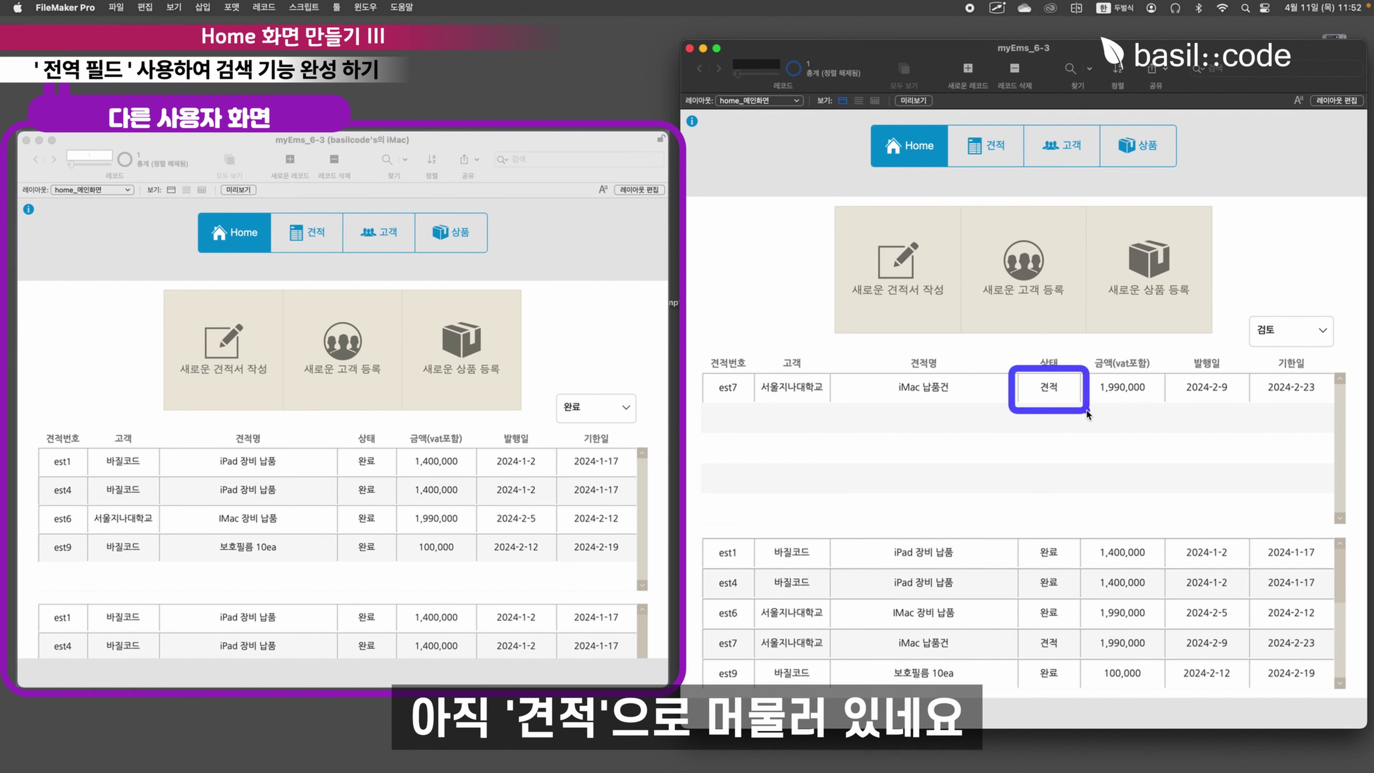
{"action": "left_click", "coordinate": [265, 7]}
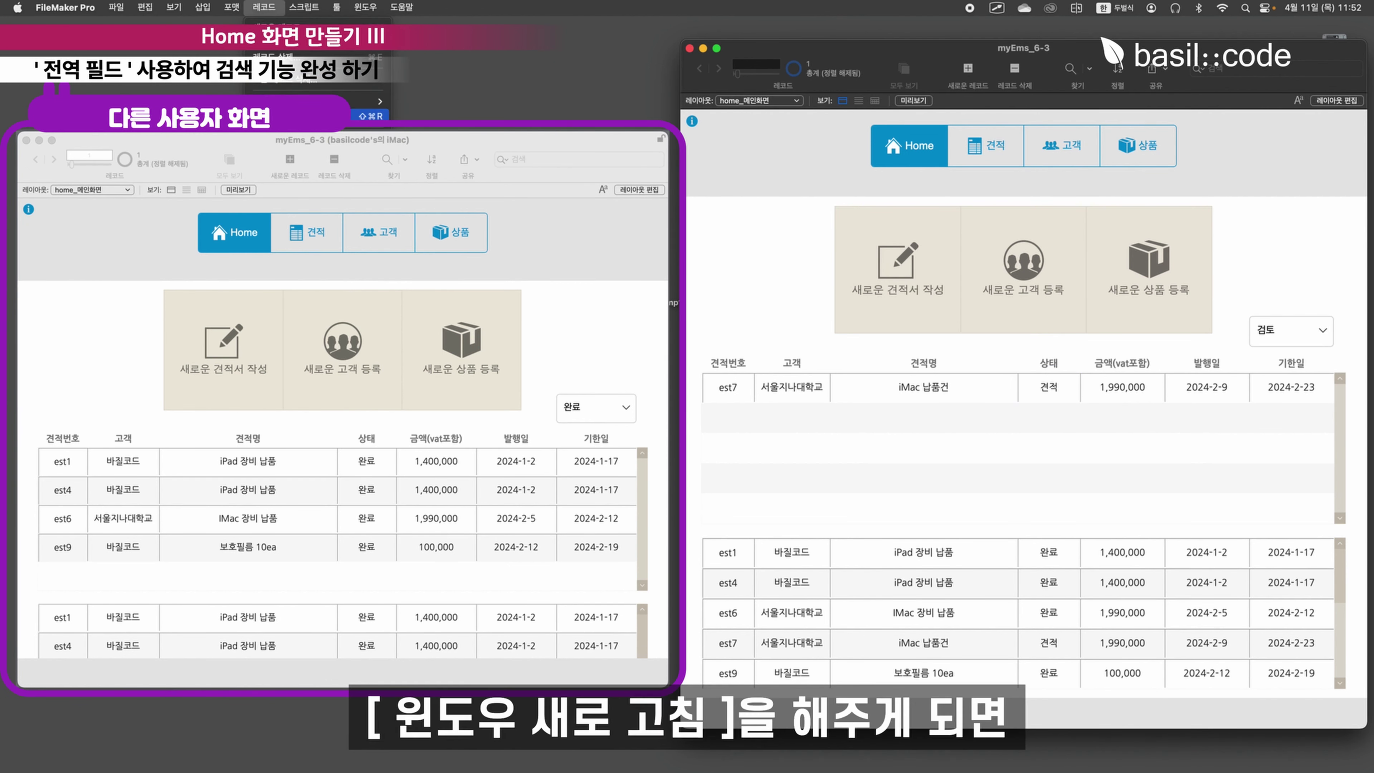
{"action": "left_click", "coordinate": [325, 116]}
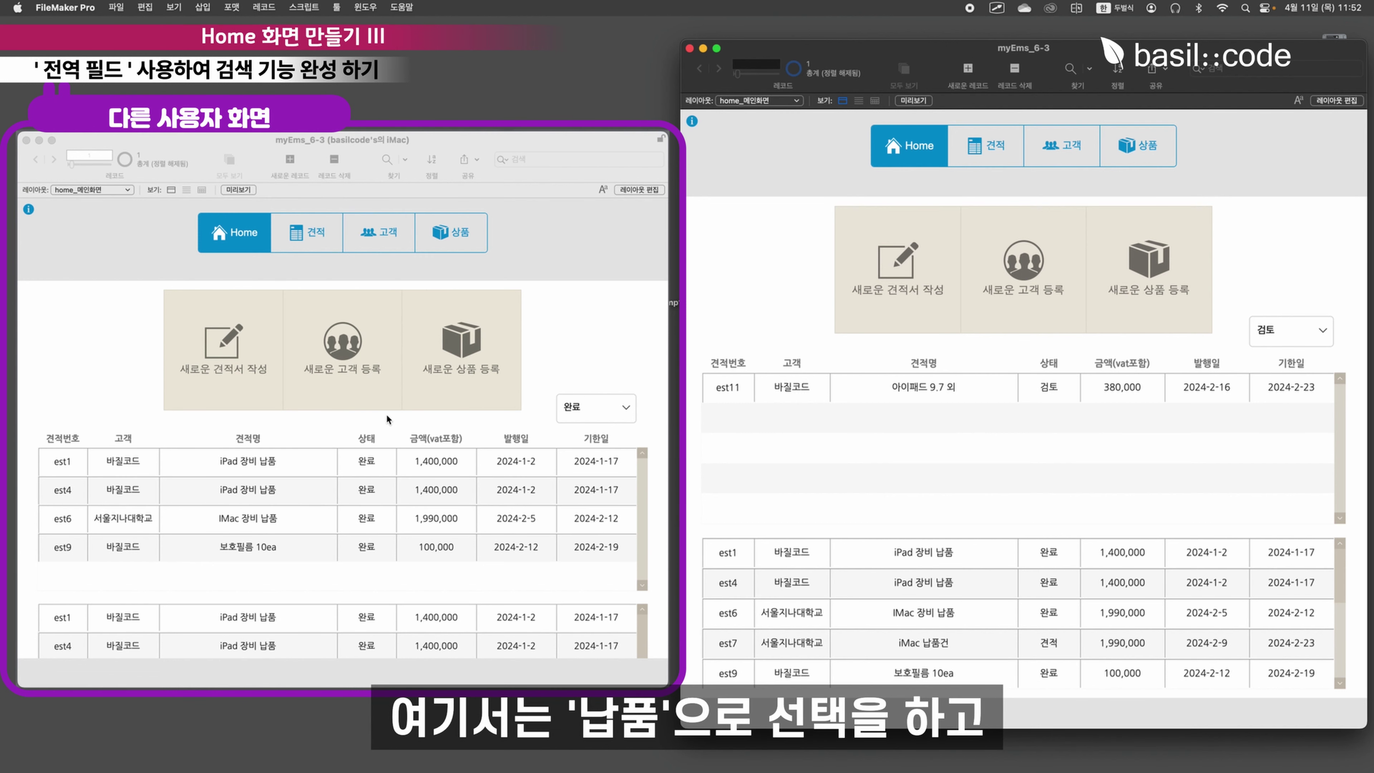
- Set the status pop-up menu to 납품 in the other user's window and refresh that window to update its portal
{"action": "left_click", "coordinate": [615, 409]}
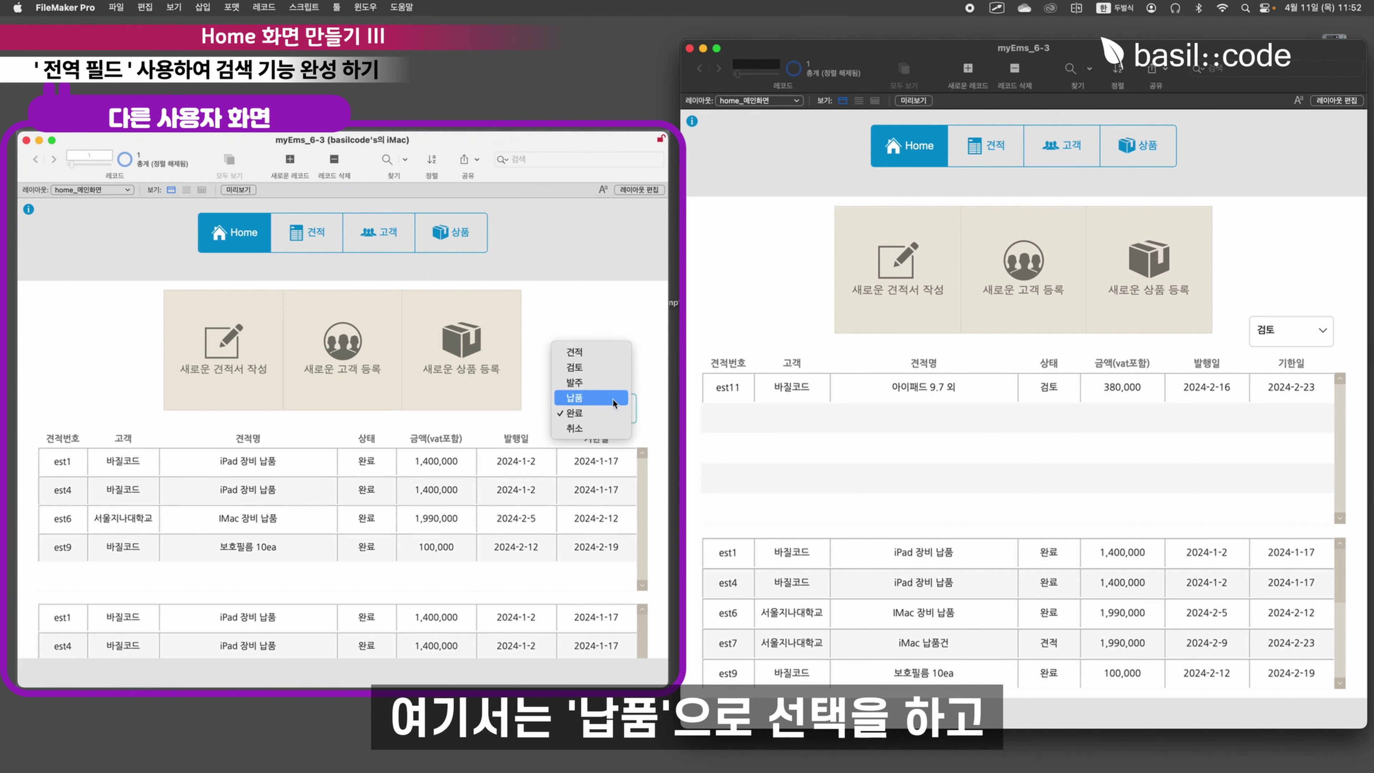
{"action": "left_click", "coordinate": [615, 399]}
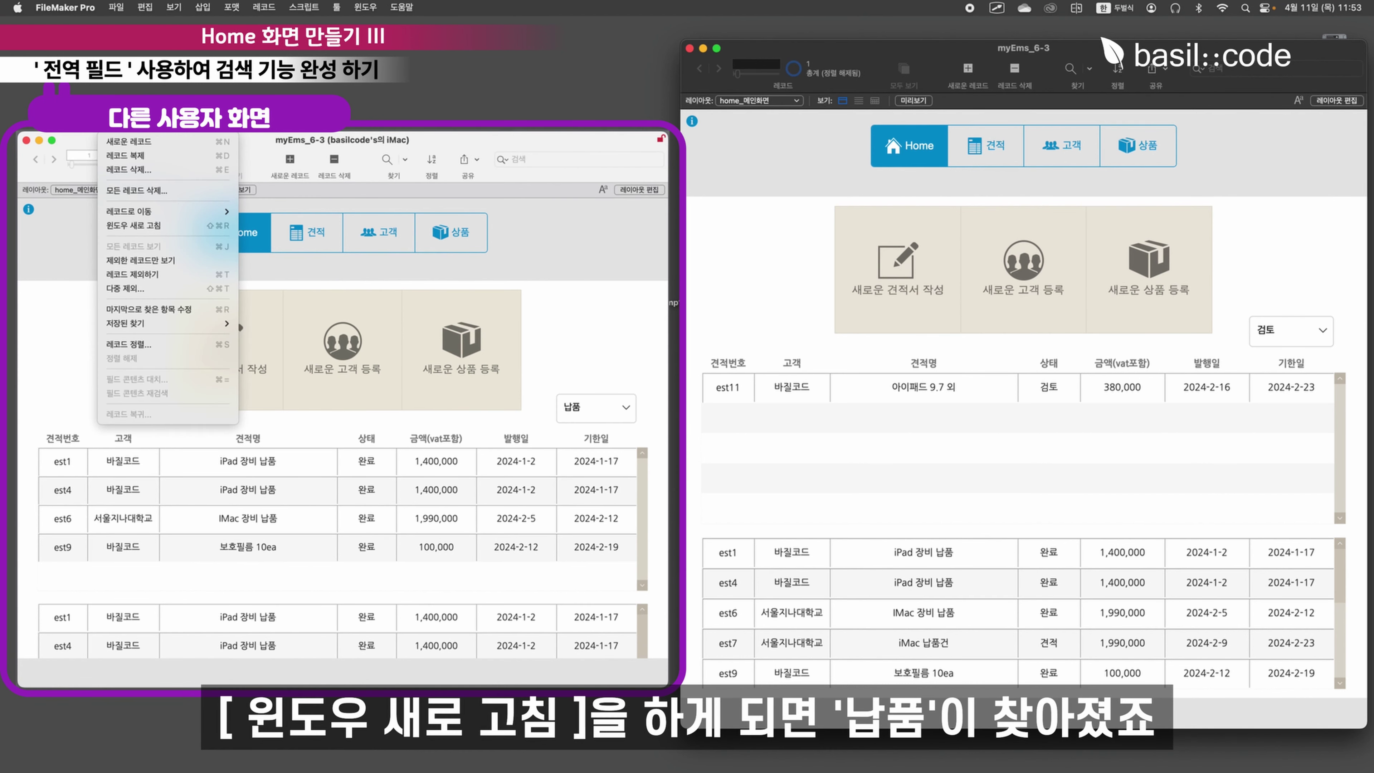
{"action": "left_click", "coordinate": [119, 230]}
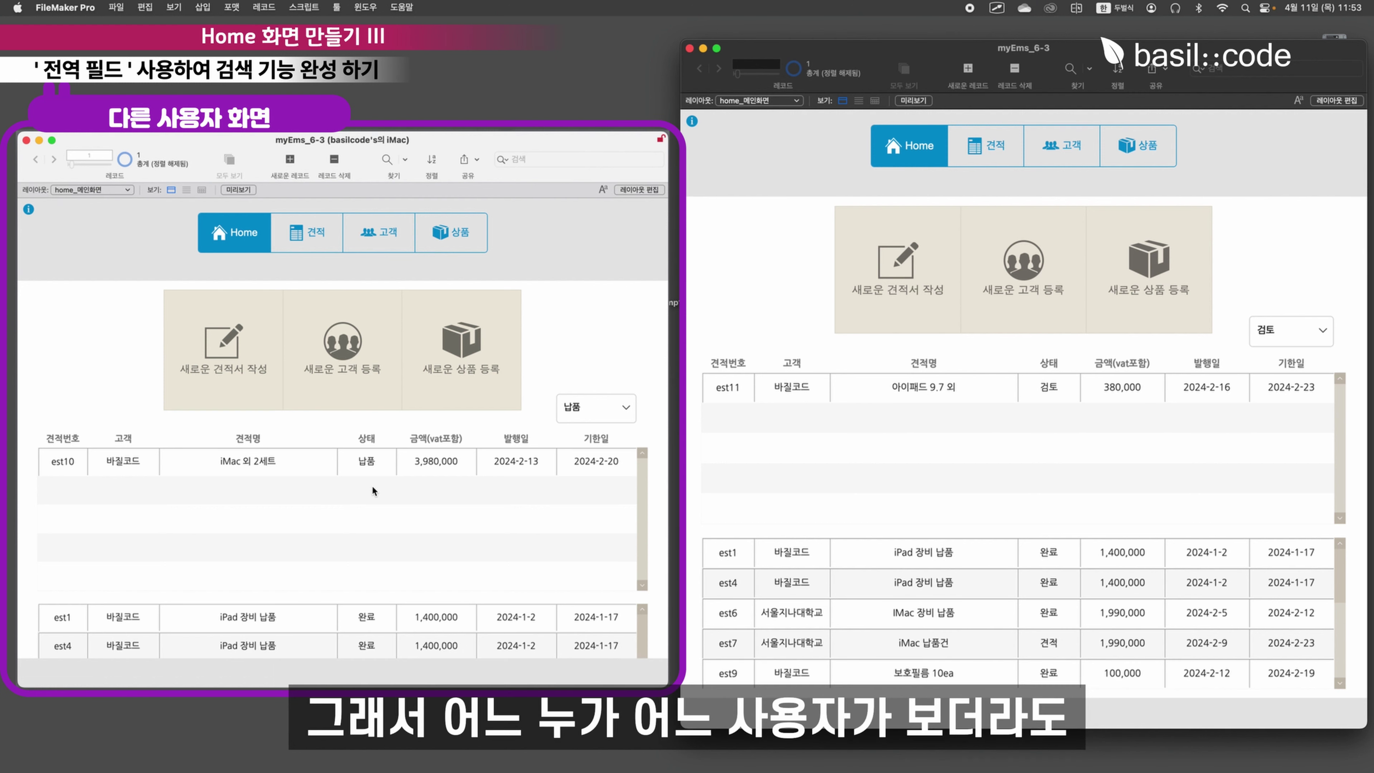
- Set the local window's status pop-up menu to 견적 and commit it to compare with the other user's selection
{"action": "mouse_move", "coordinate": [687, 368]}
{"action": "left_mouse_down"}
{"action": "mouse_move", "coordinate": [874, 412]}
{"action": "mouse_move", "coordinate": [1338, 414]}
{"action": "left_mouse_up"}
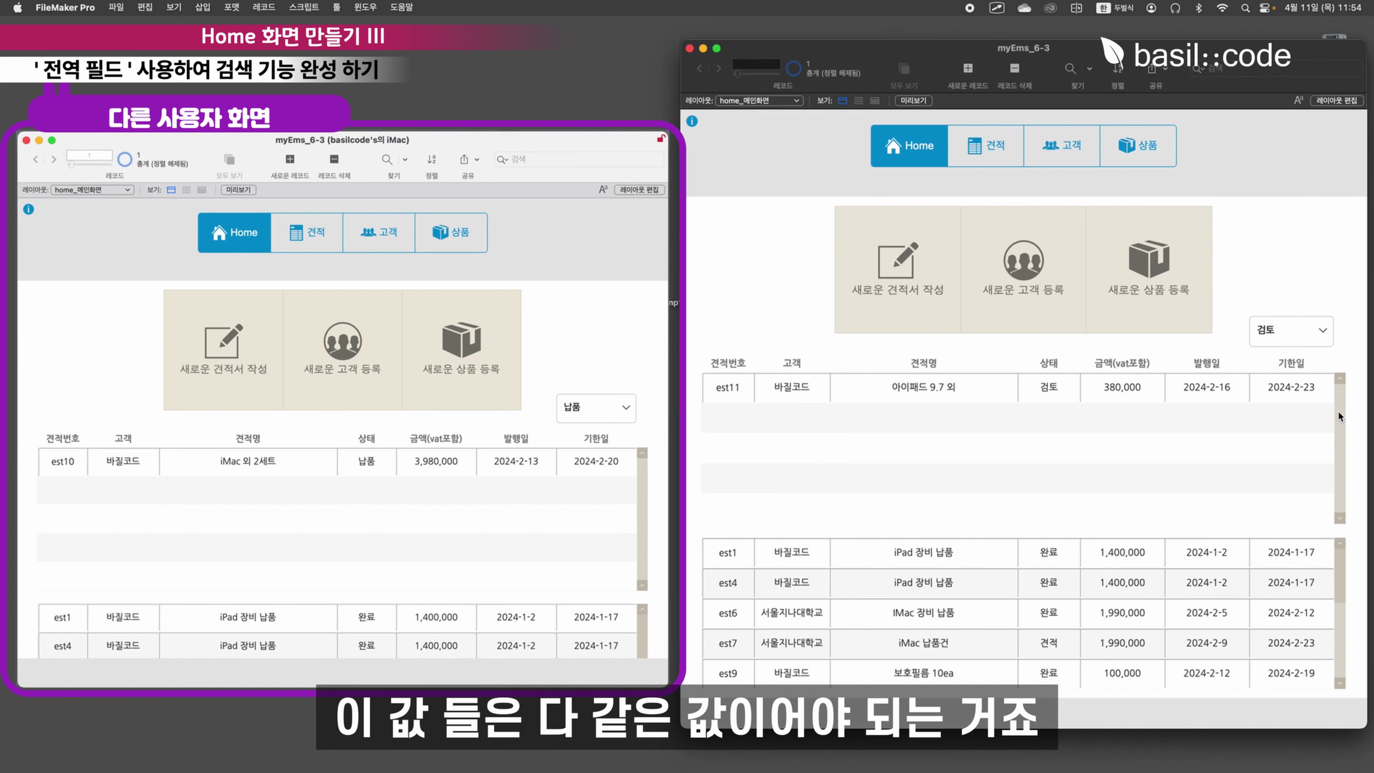
{"action": "left_click", "coordinate": [1327, 331]}
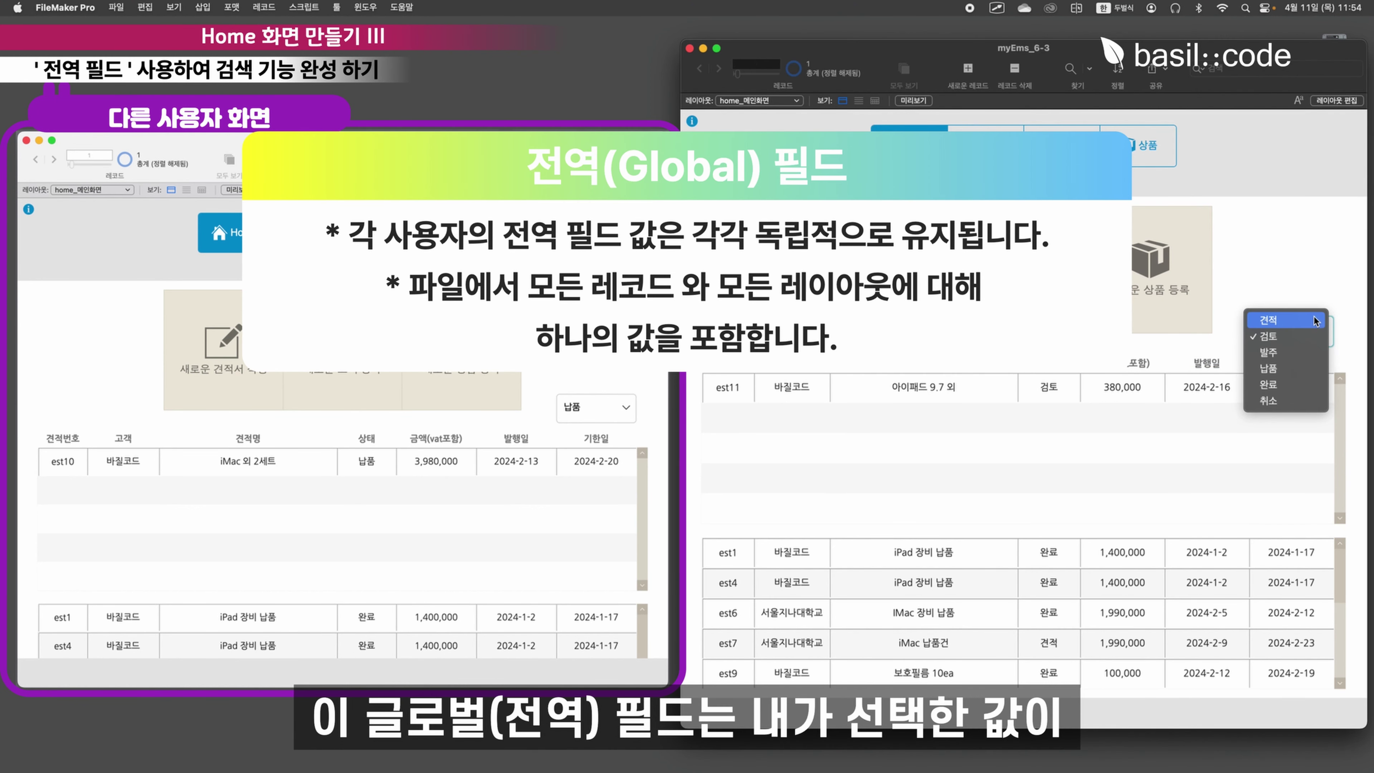
{"action": "left_click", "coordinate": [1315, 321]}
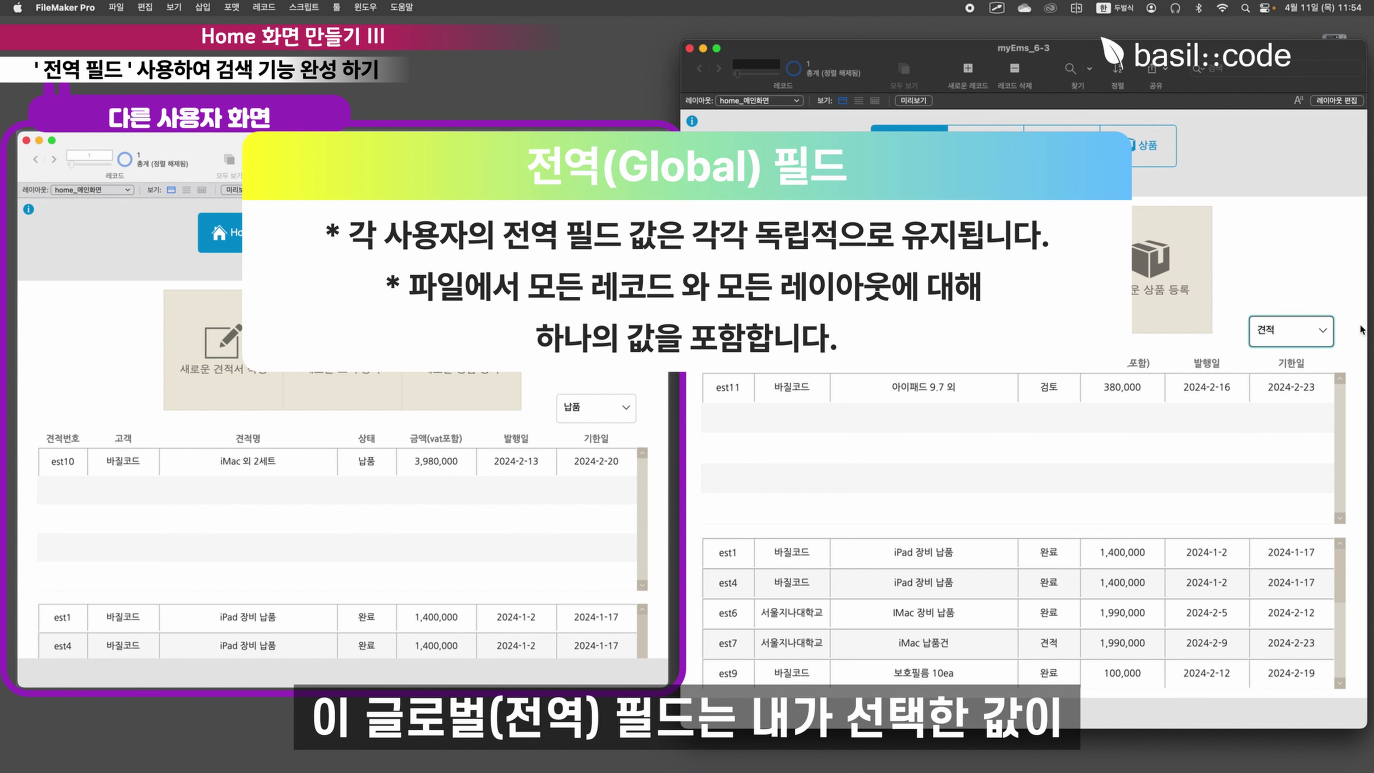
{"action": "left_click", "coordinate": [1346, 327]}
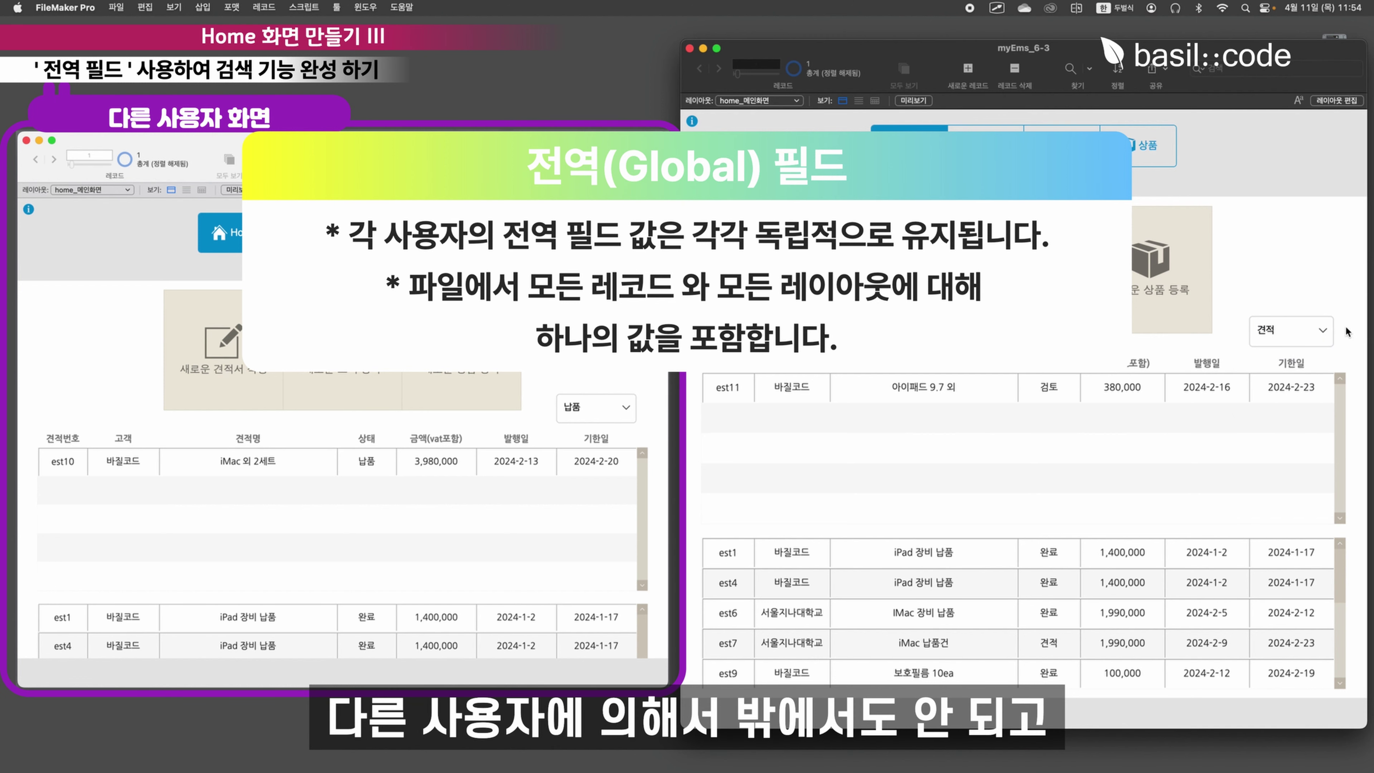